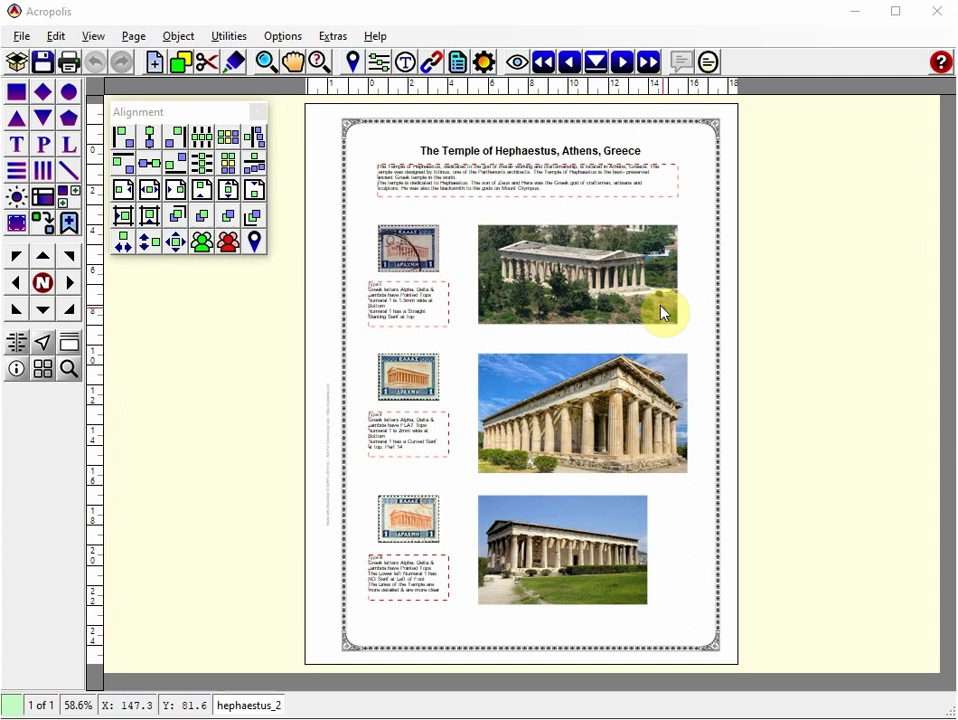
Close the Acropolis album.
{"action": "left_click", "coordinate": [21, 37]}
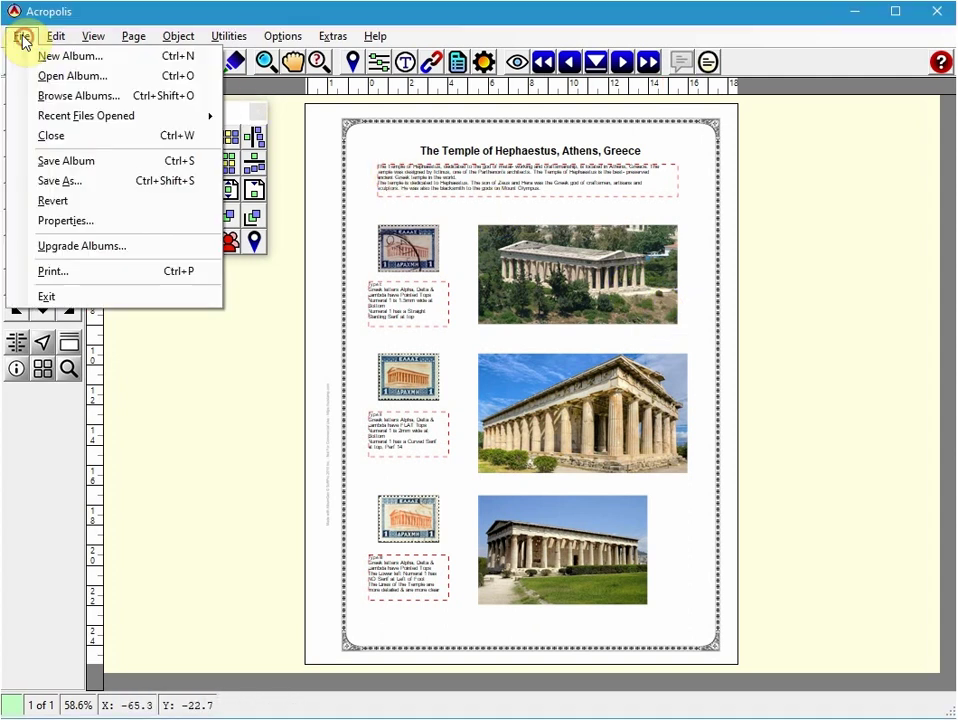
{"action": "left_click", "coordinate": [52, 135]}
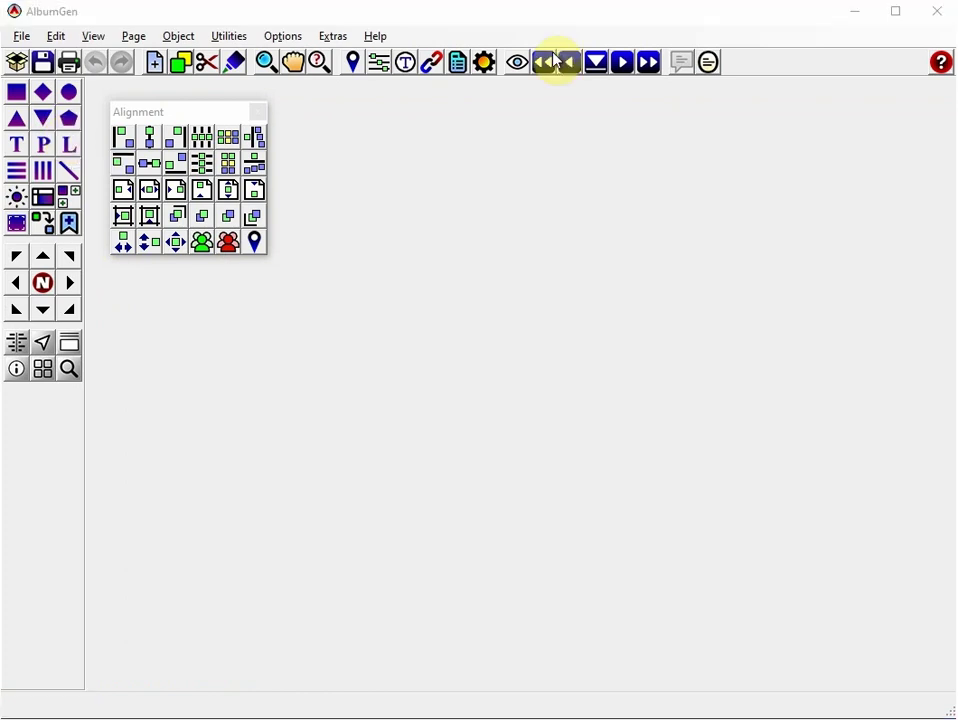
{"action": "left_click", "coordinate": [22, 36]}
{"action": "left_click", "coordinate": [24, 36]}
Create a new album named 'Just The Basics #1', correcting the capitalisation typo.
{"action": "left_click", "coordinate": [24, 38]}
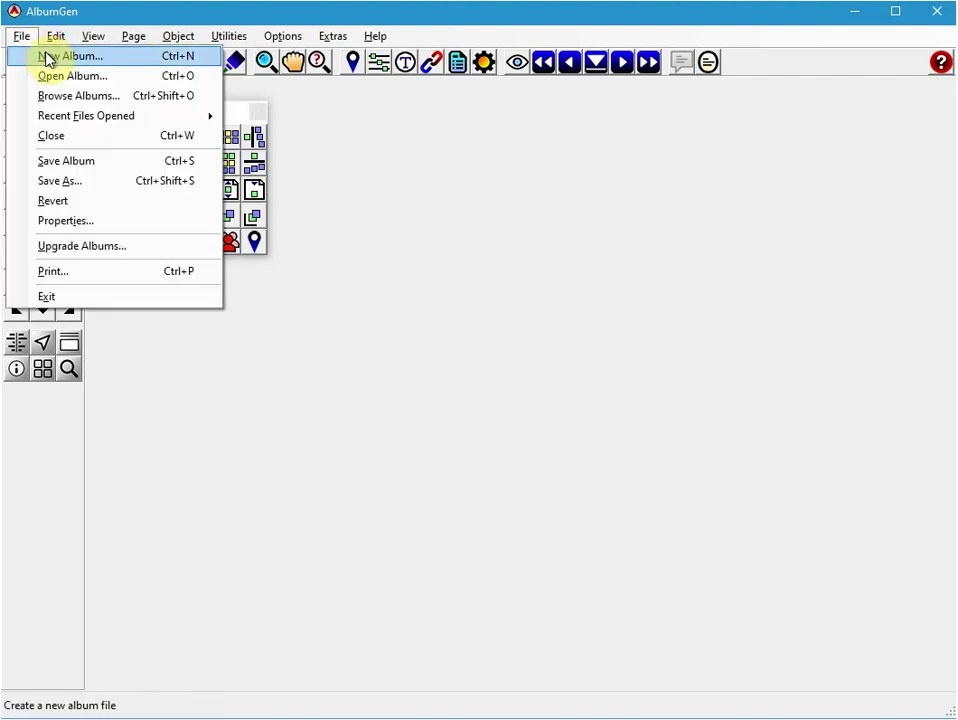
{"action": "left_click", "coordinate": [47, 57]}
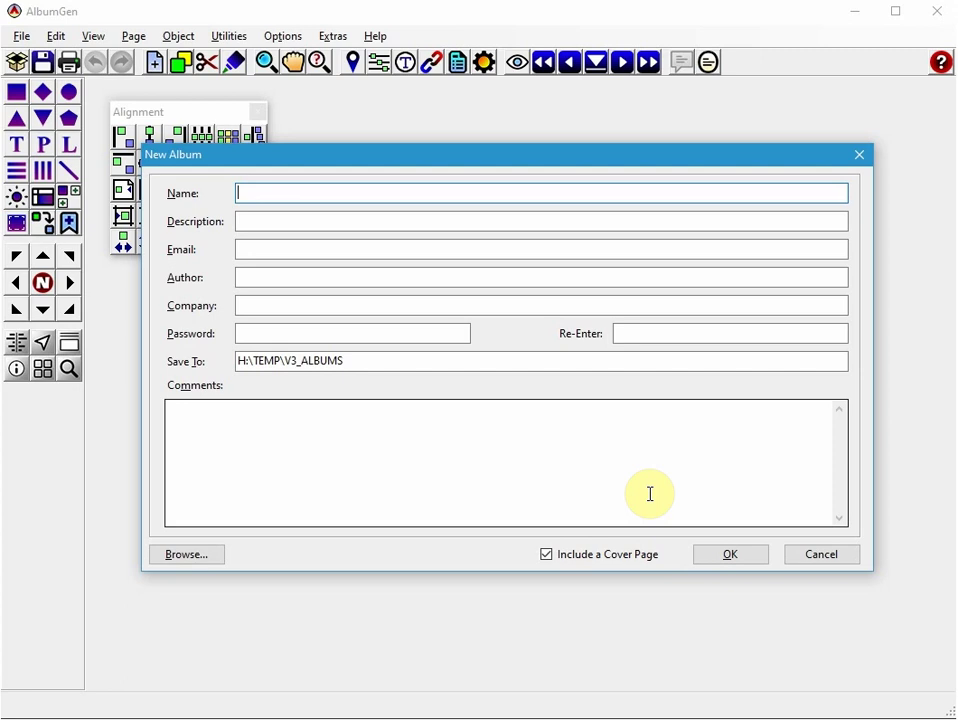
{"action": "type", "text": "JU"}
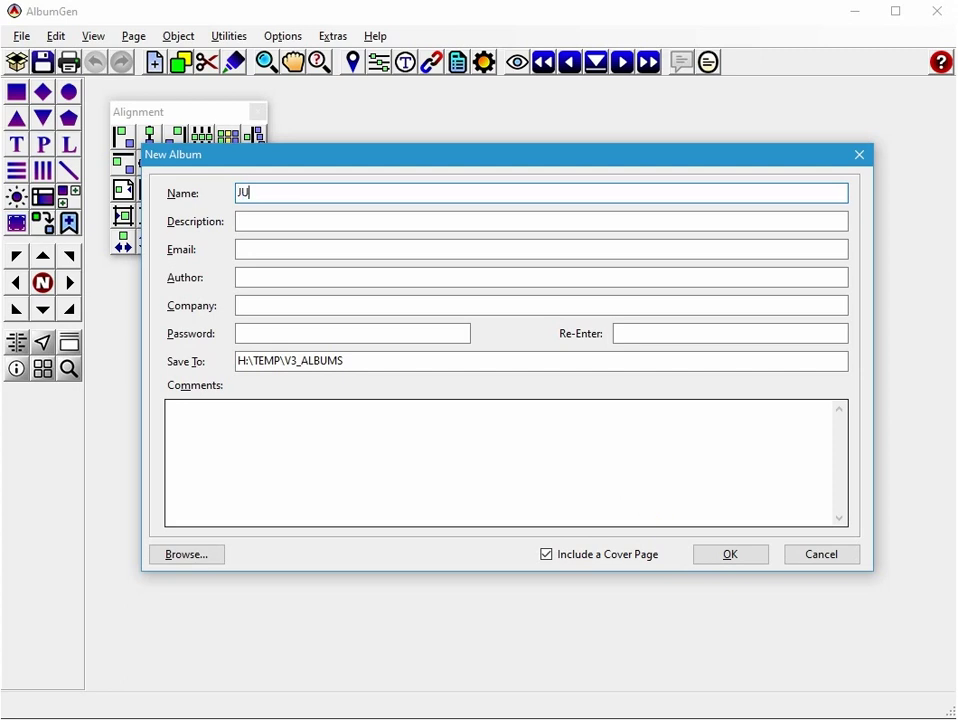
{"action": "type", "text": "st The Basics #1"}
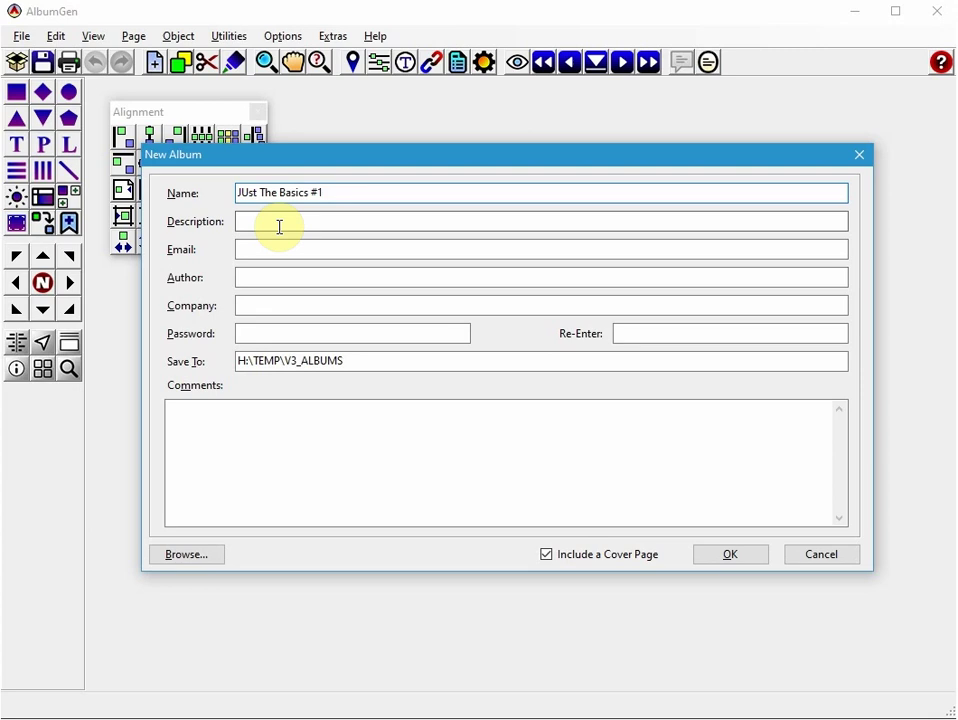
{"action": "left_click", "coordinate": [247, 192]}
{"action": "key", "text": "BackSpace"}
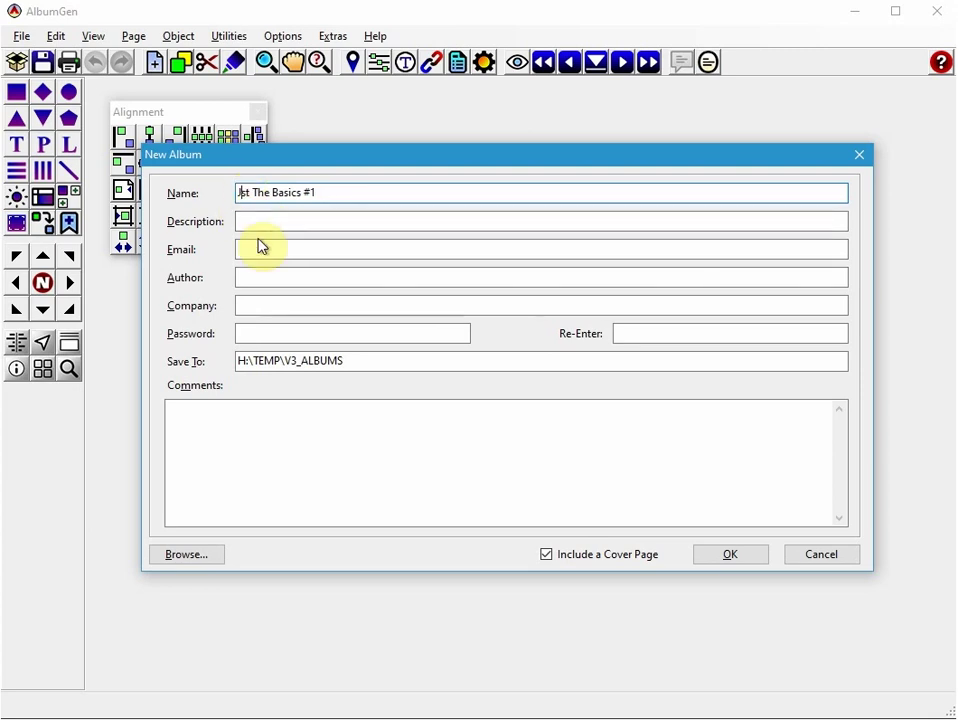
{"action": "type", "text": "u"}
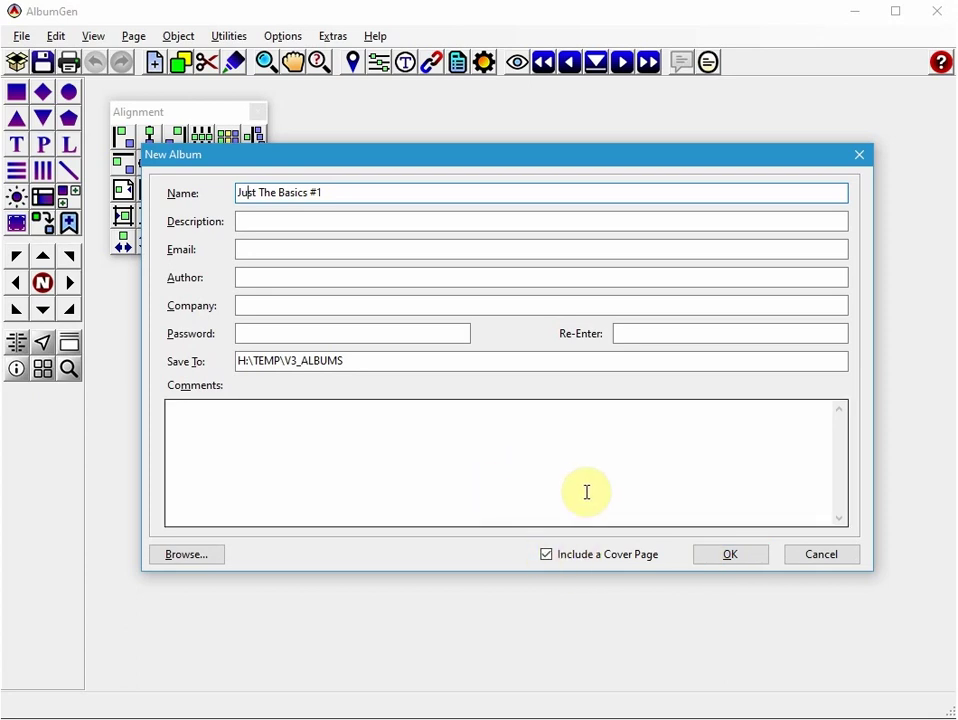
{"action": "left_click", "coordinate": [729, 556]}
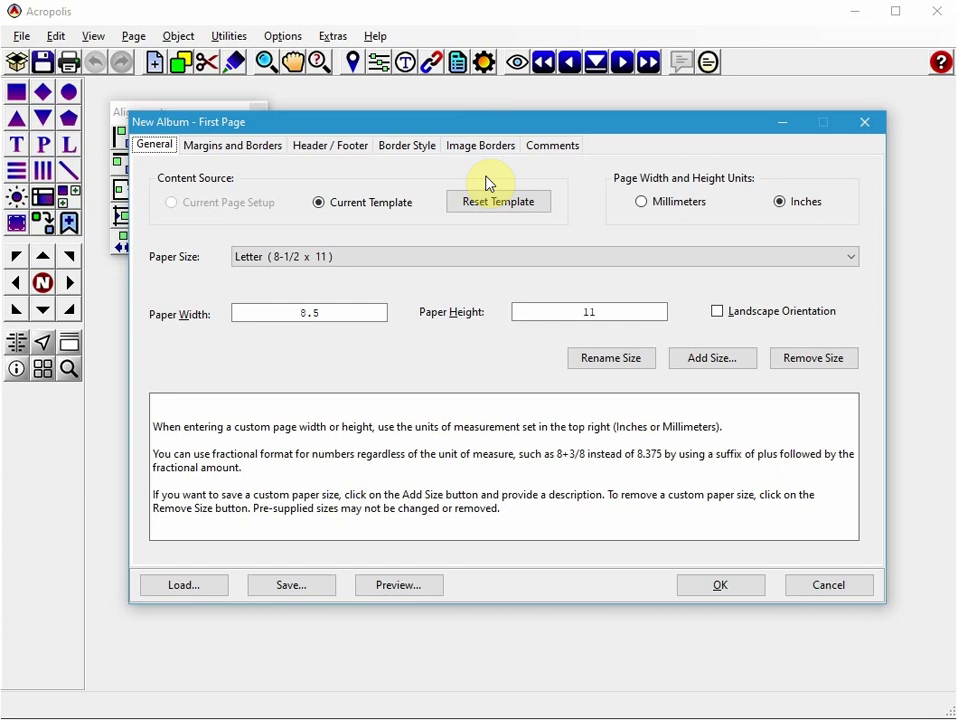
{"action": "left_click", "coordinate": [498, 199]}
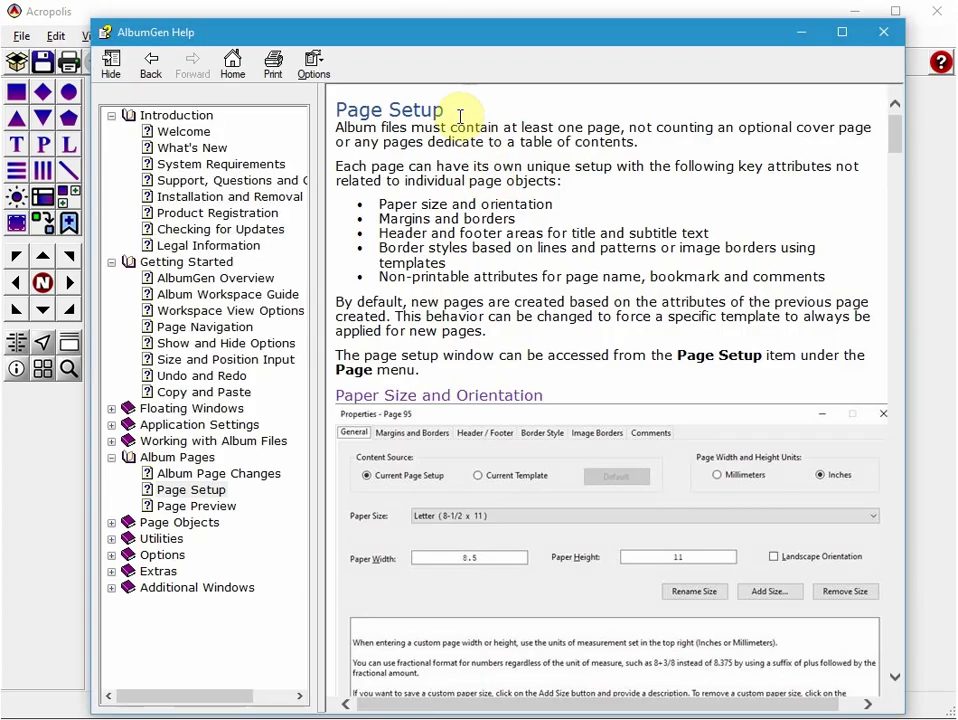
{"action": "scroll", "coordinate": [466, 250], "scroll_direction": "down", "scroll_amount": 7}
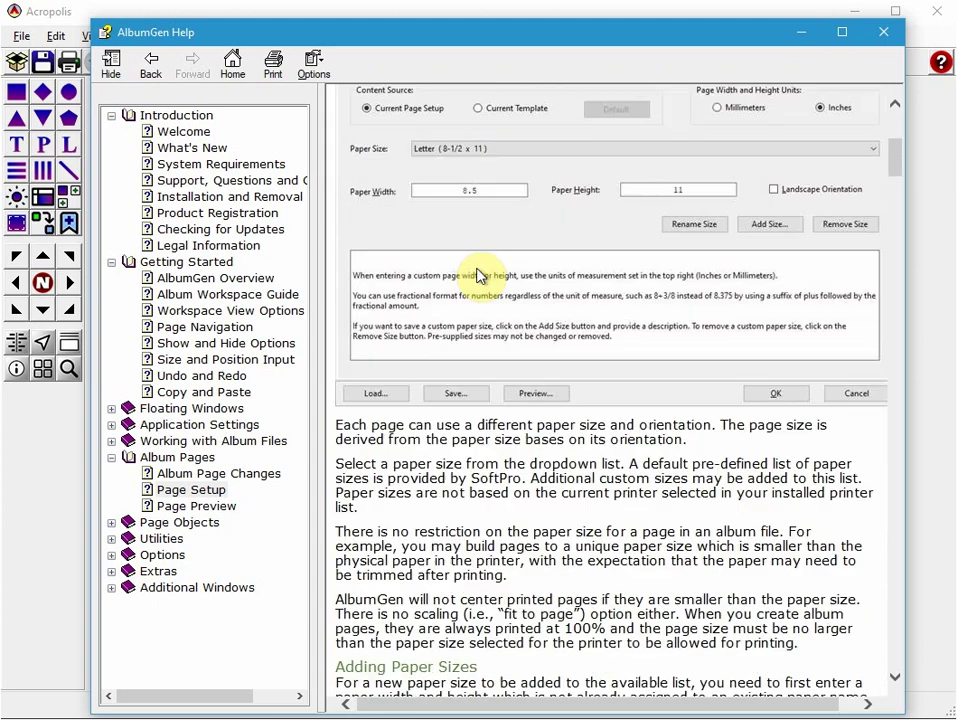
{"action": "scroll", "coordinate": [485, 300], "scroll_direction": "down", "scroll_amount": 11}
{"action": "scroll", "coordinate": [485, 300], "scroll_direction": "up", "scroll_amount": 18}
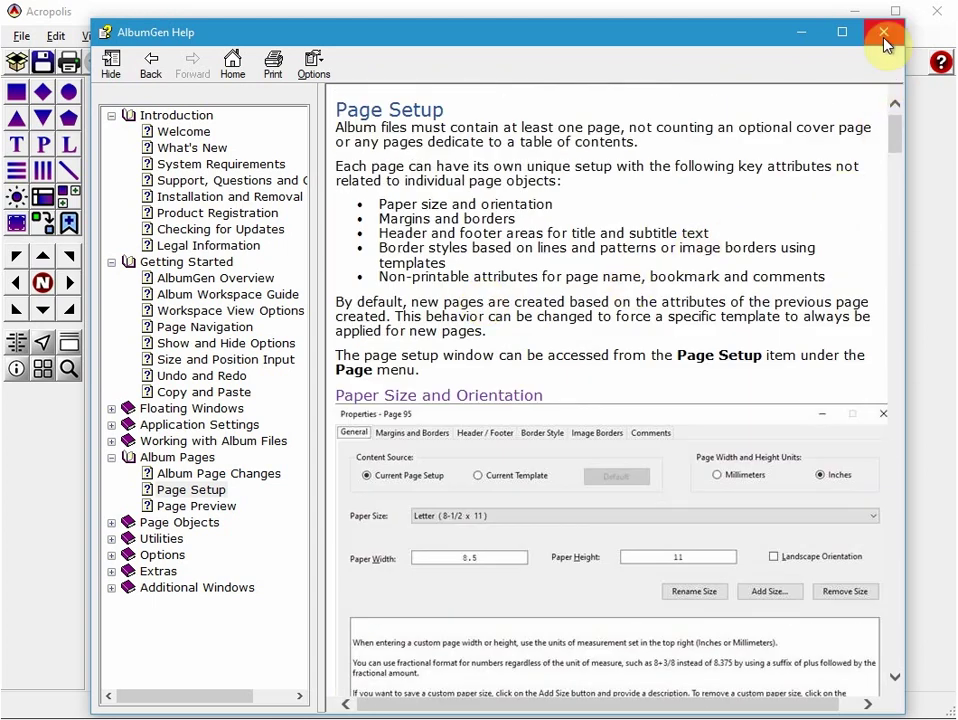
{"action": "left_click", "coordinate": [810, 35]}
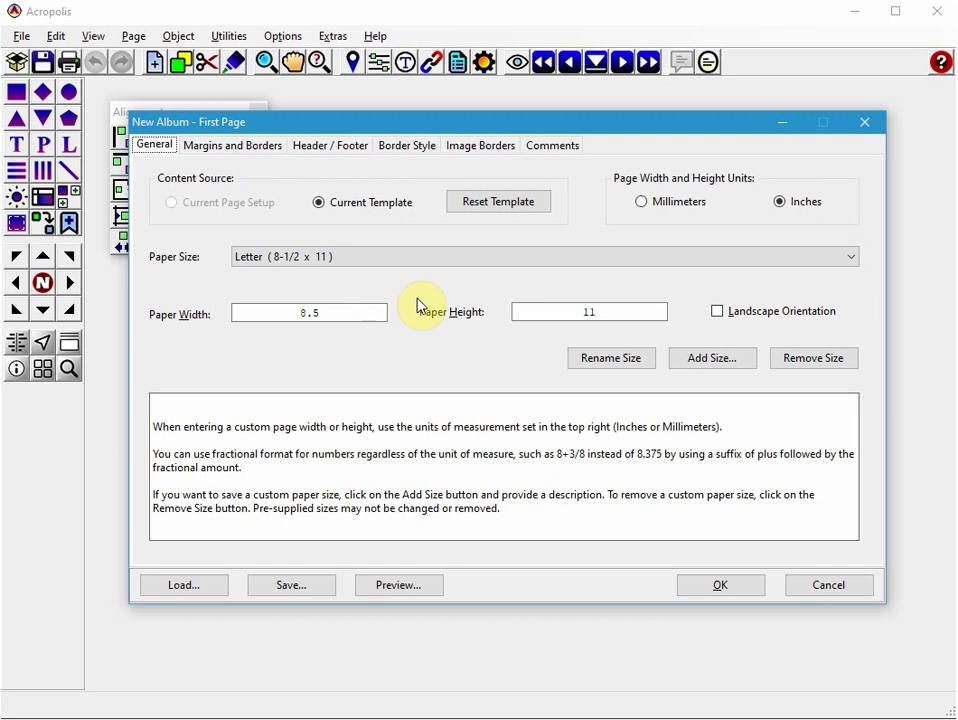
Review the margins (20.4, 11.3, 10, 9.3), header/footer, border style and image border settings.
{"action": "left_click", "coordinate": [222, 150]}
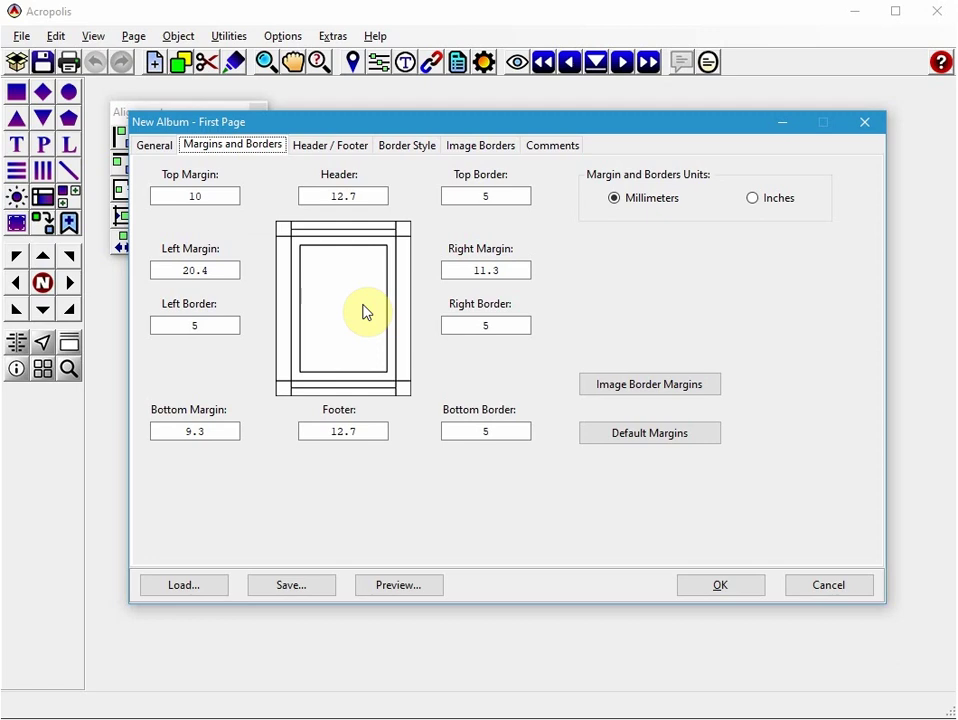
{"action": "left_click", "coordinate": [339, 148]}
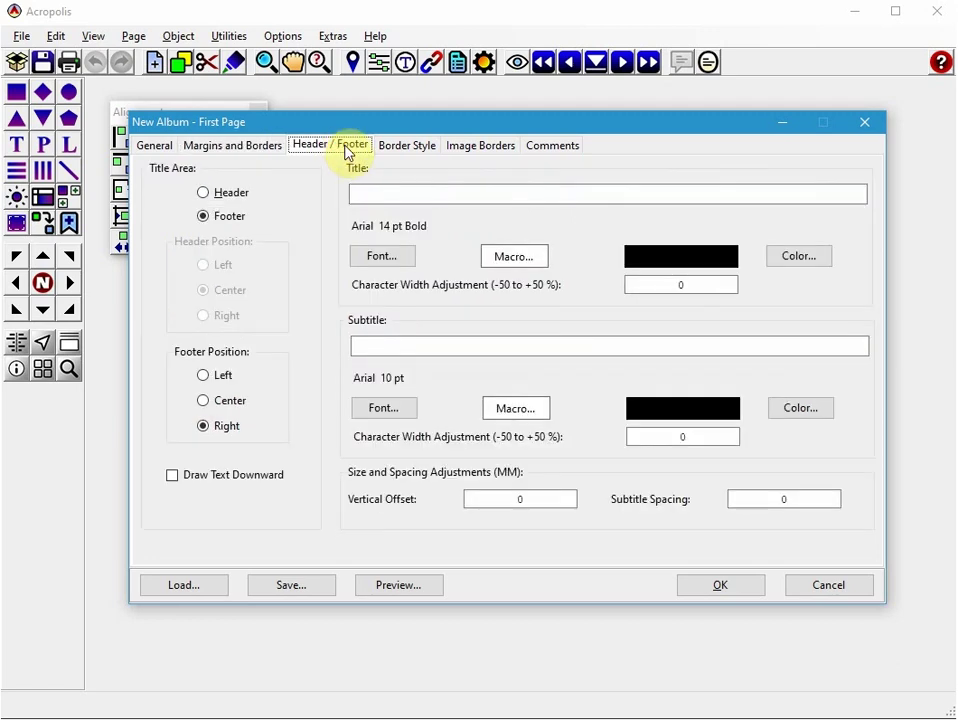
{"action": "left_click", "coordinate": [400, 147]}
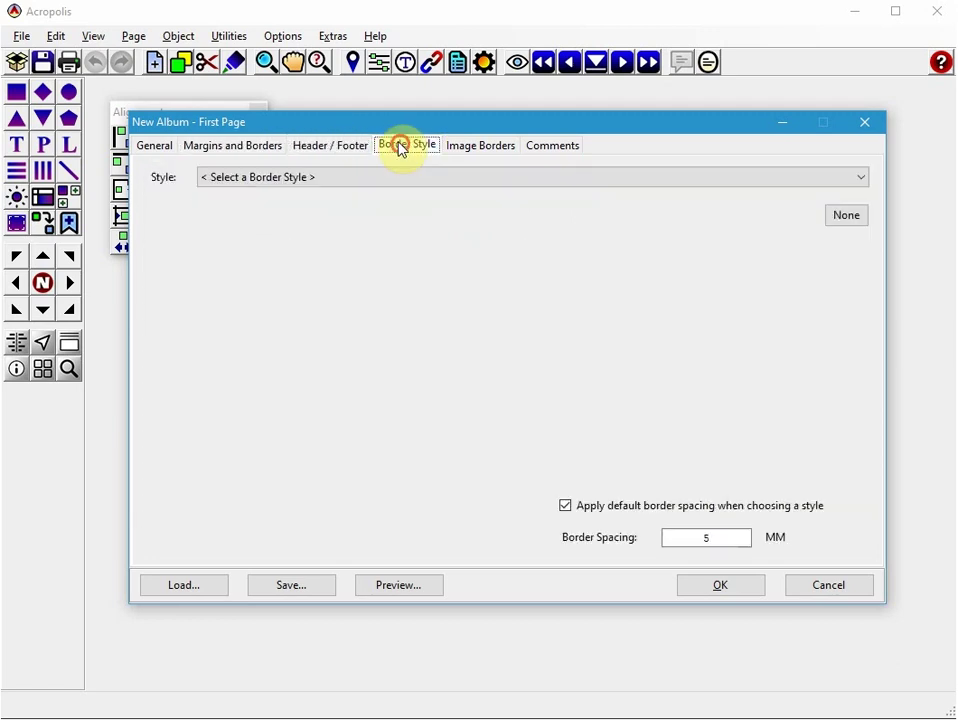
{"action": "left_click", "coordinate": [466, 146]}
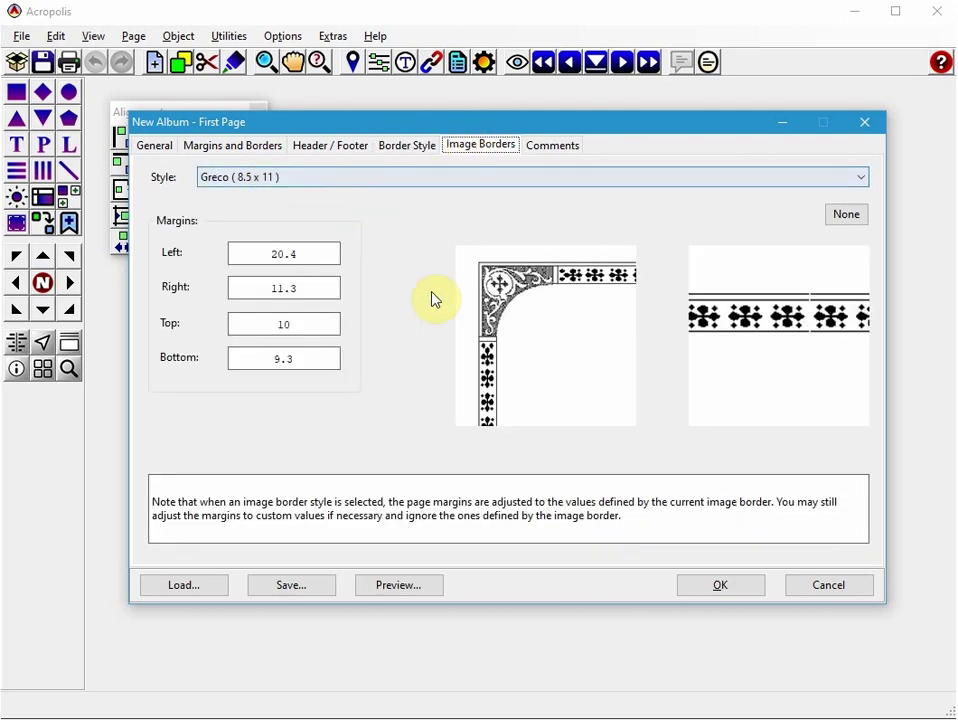
Choose the Greco (8.5 x 11) image border after trying Ornamental, and preview the page.
{"action": "left_click", "coordinate": [303, 179]}
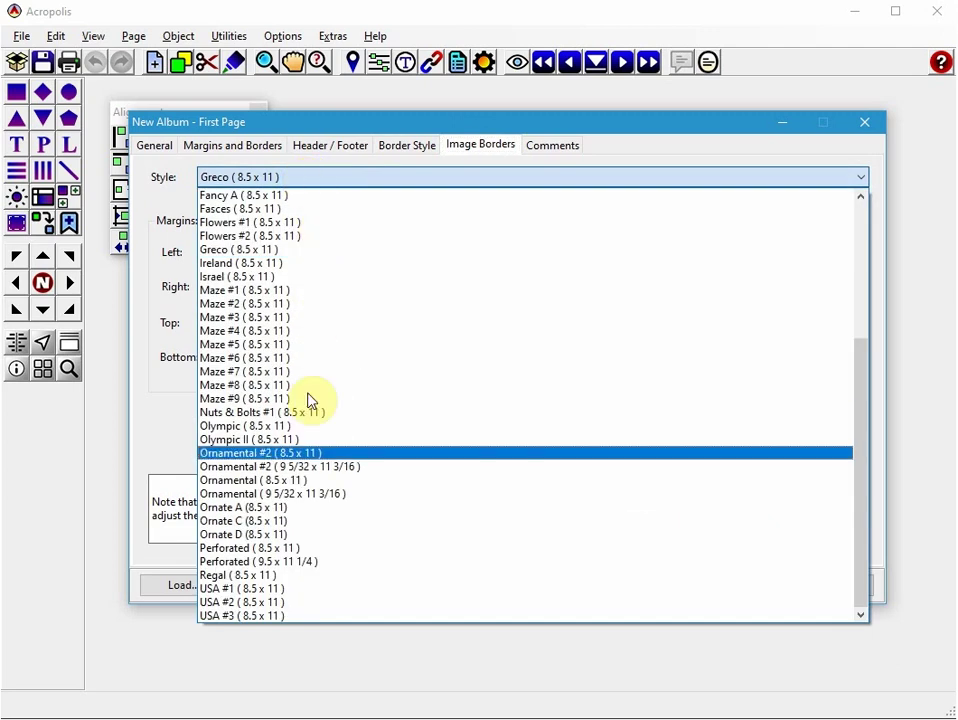
{"action": "left_click", "coordinate": [272, 493]}
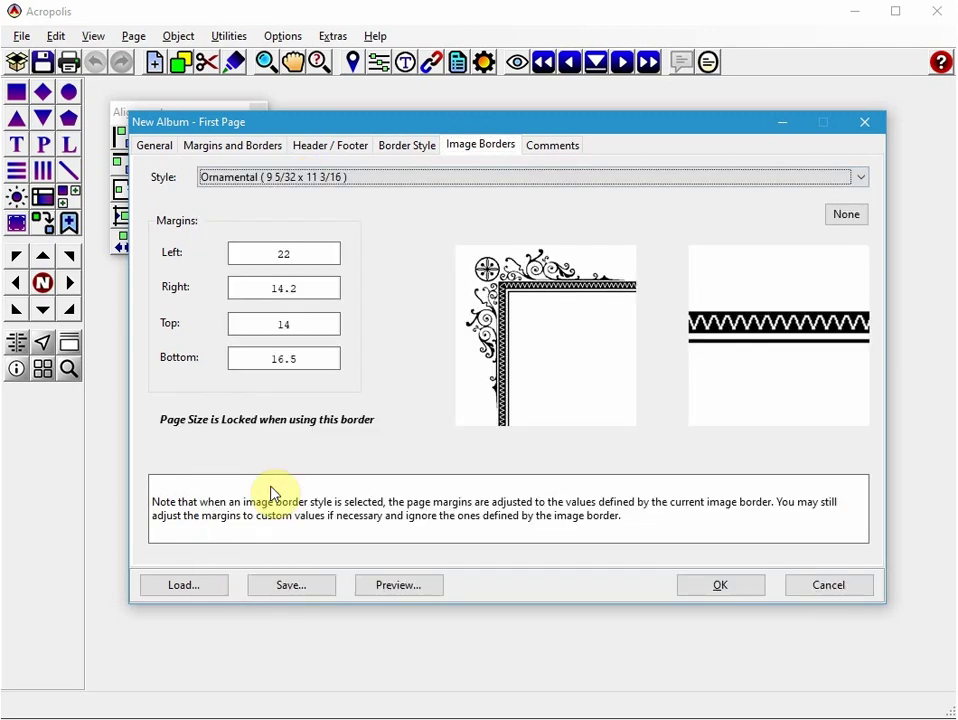
{"action": "left_click", "coordinate": [266, 179]}
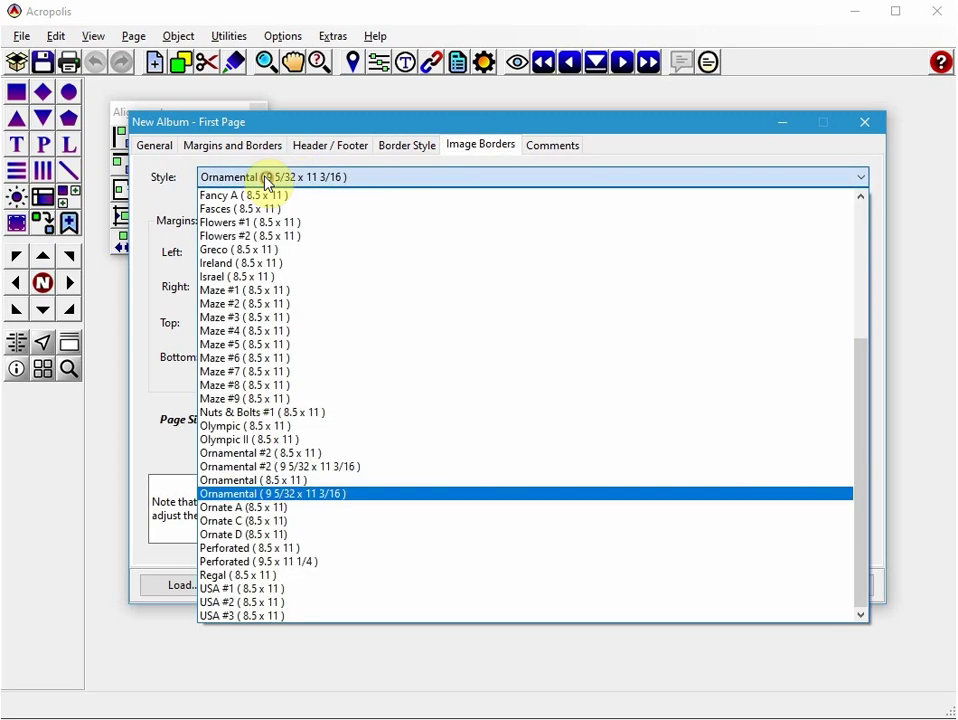
{"action": "left_click", "coordinate": [254, 249]}
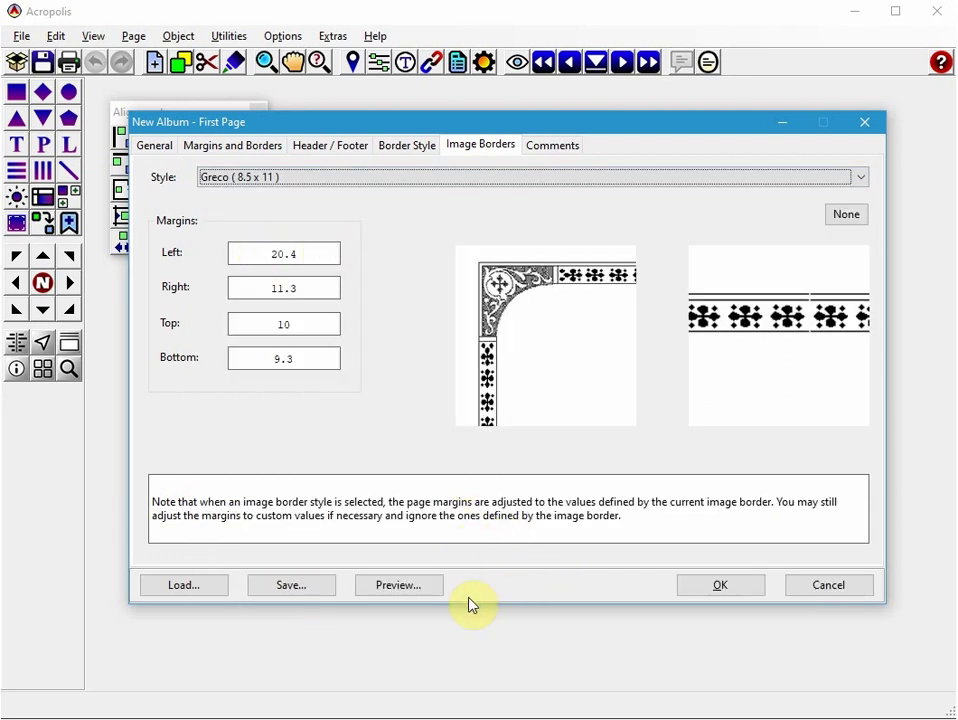
{"action": "left_click", "coordinate": [406, 588]}
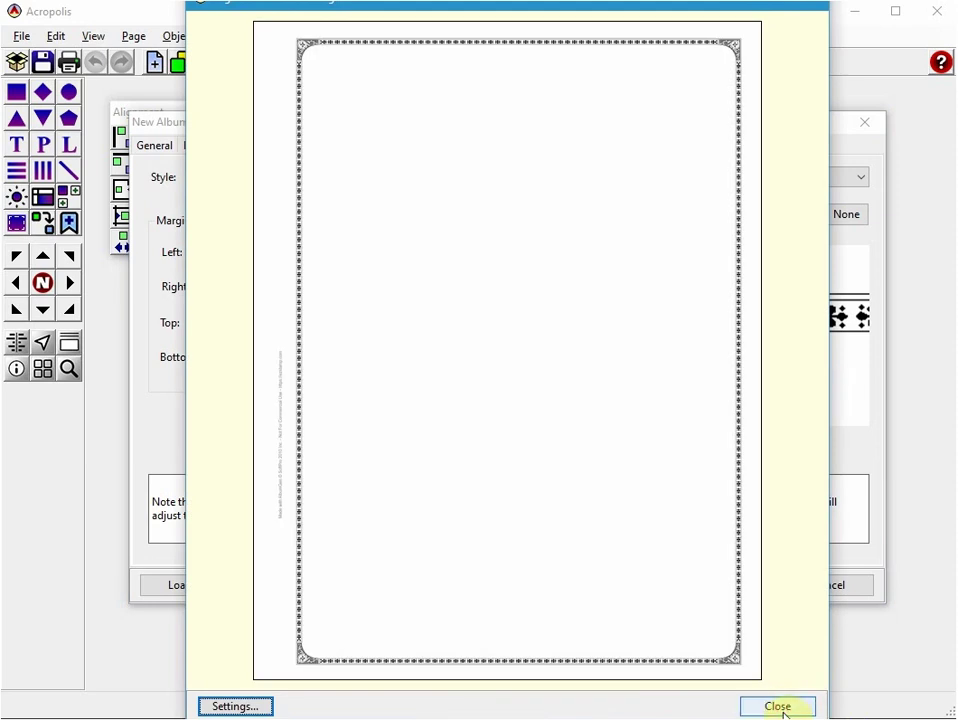
{"action": "left_click", "coordinate": [785, 708]}
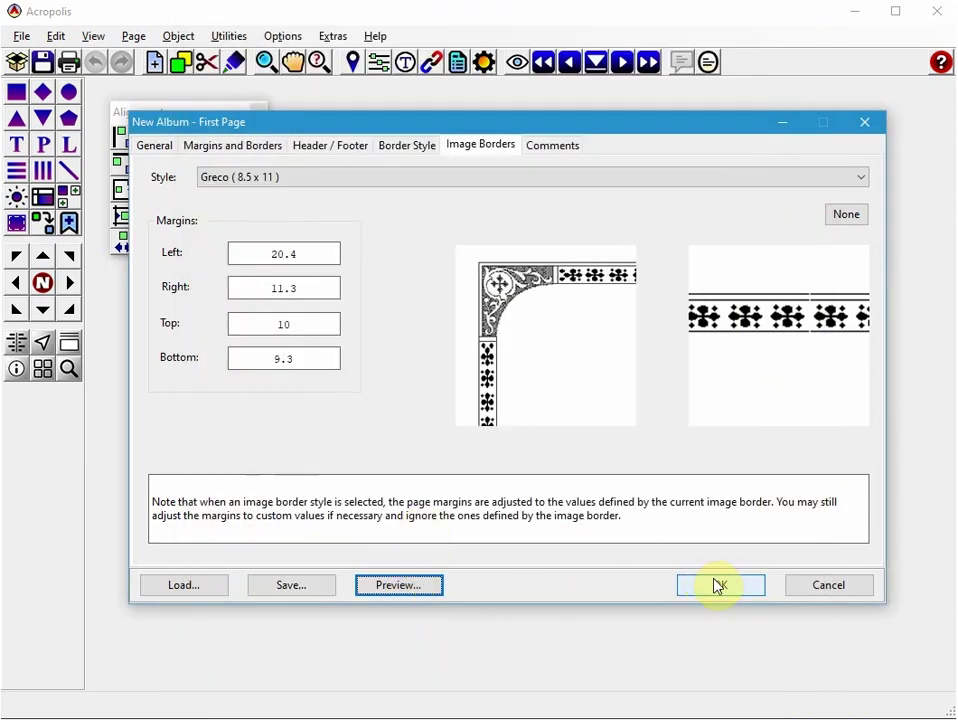
Accept the first-page settings to open the blank Greco-bordered page, dismissing the preview help balloon.
{"action": "left_click", "coordinate": [718, 584]}
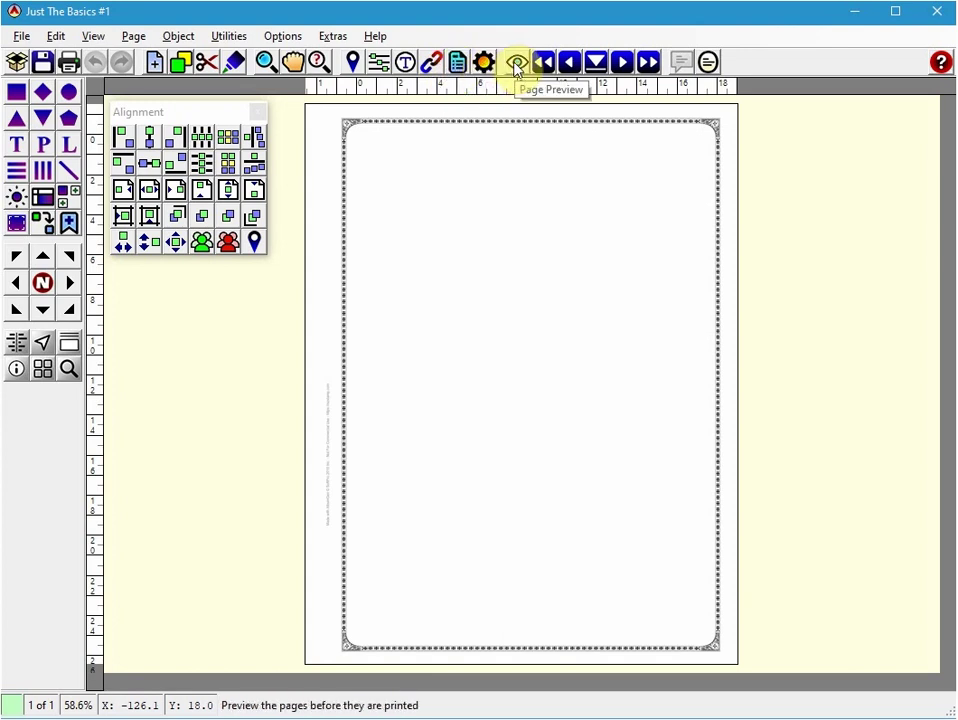
{"action": "mouse_move", "coordinate": [516, 66]}
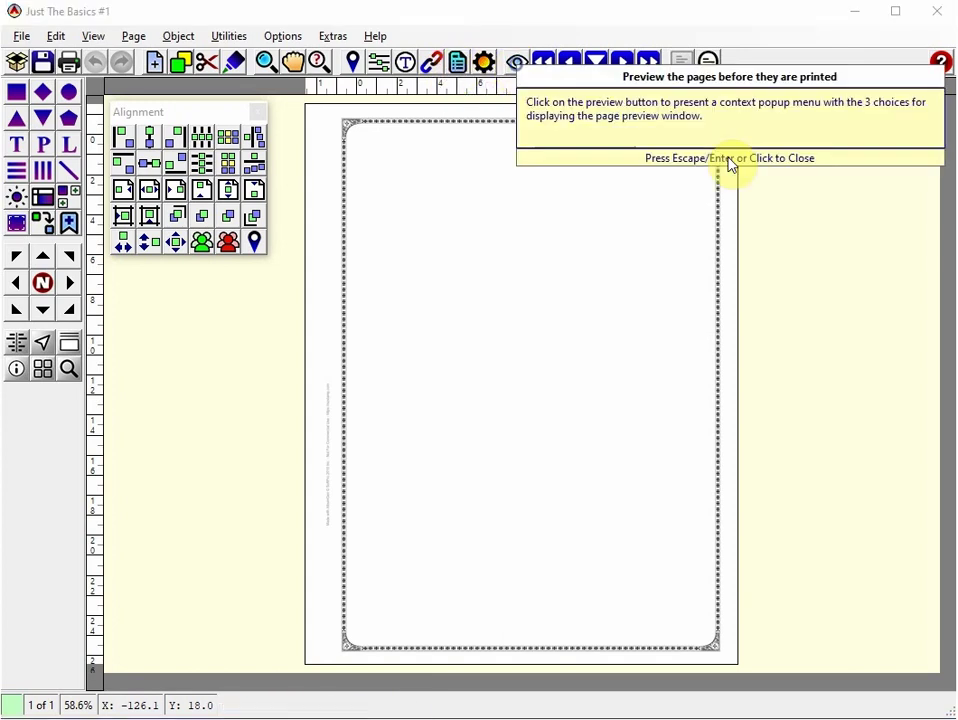
{"action": "left_click", "coordinate": [810, 108]}
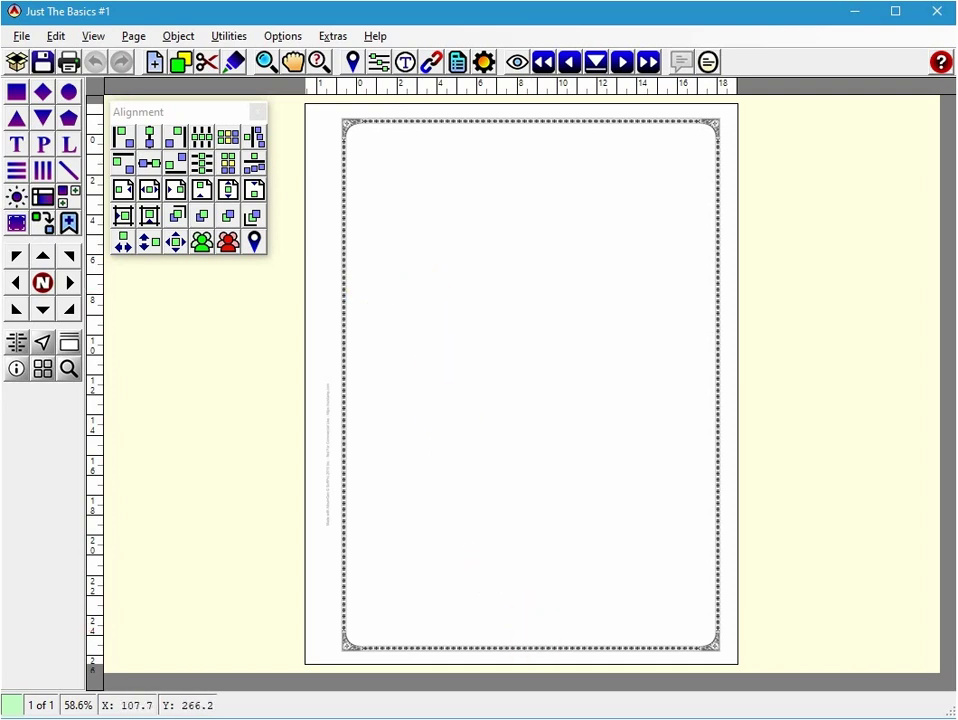
{"action": "key", "text": "alt+Tab"}
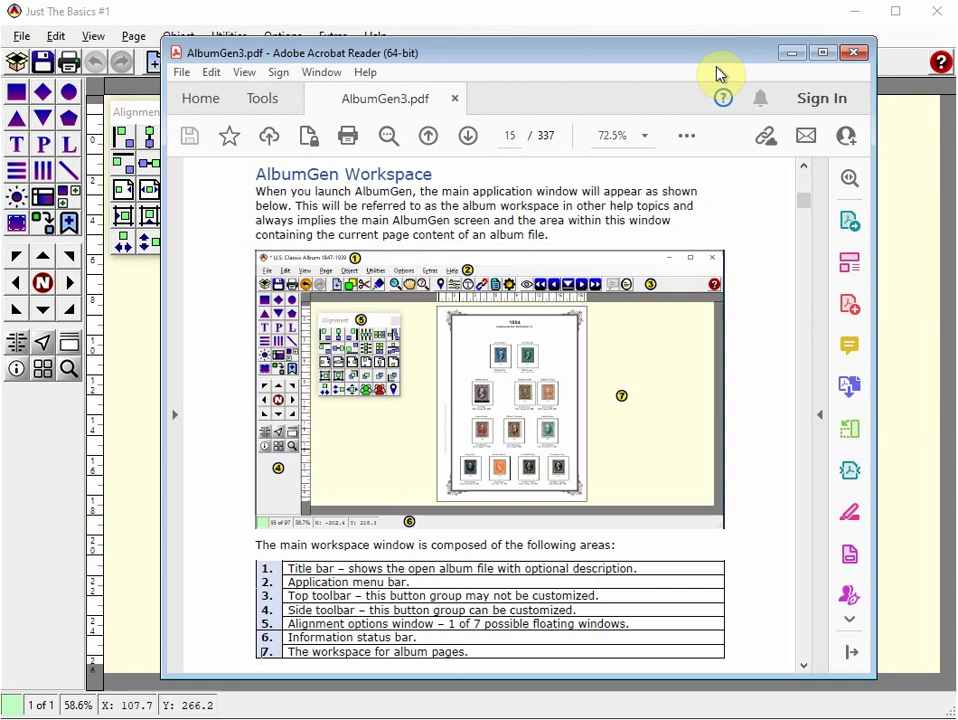
{"action": "left_click", "coordinate": [792, 55]}
{"action": "left_click", "coordinate": [509, 496]}
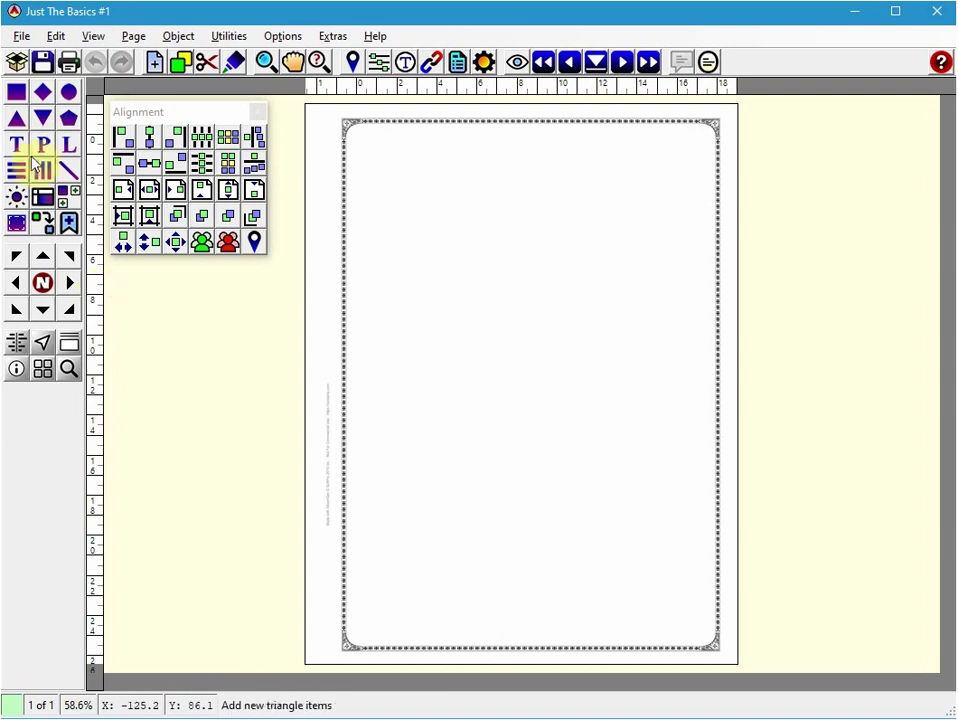
Add a square with a Dotted border near the page's top left.
{"action": "left_click", "coordinate": [18, 93]}
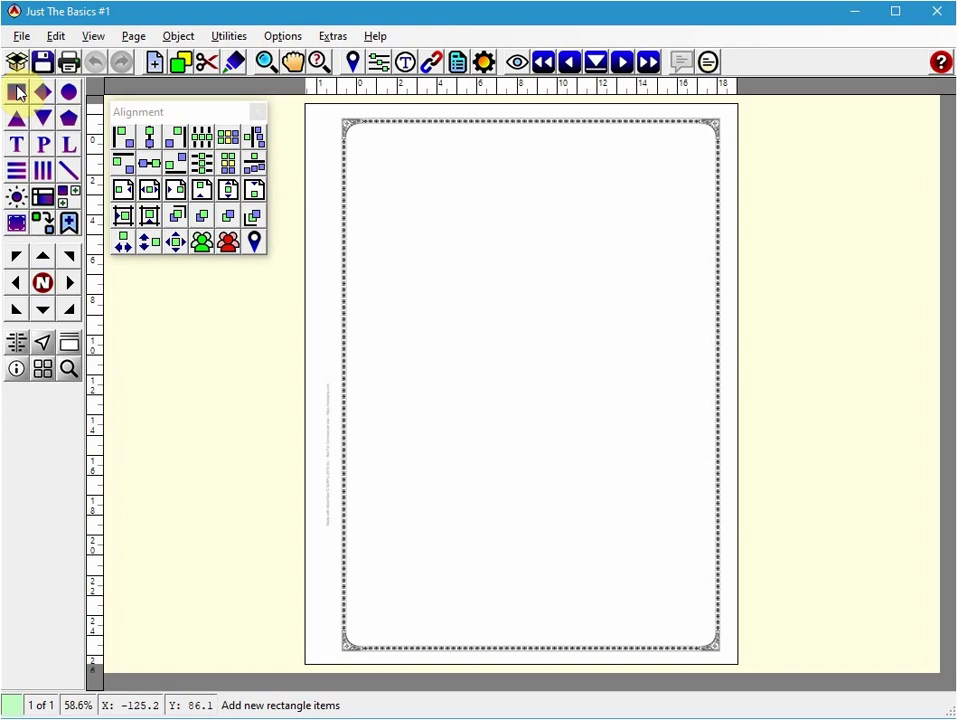
{"action": "left_click", "coordinate": [398, 180]}
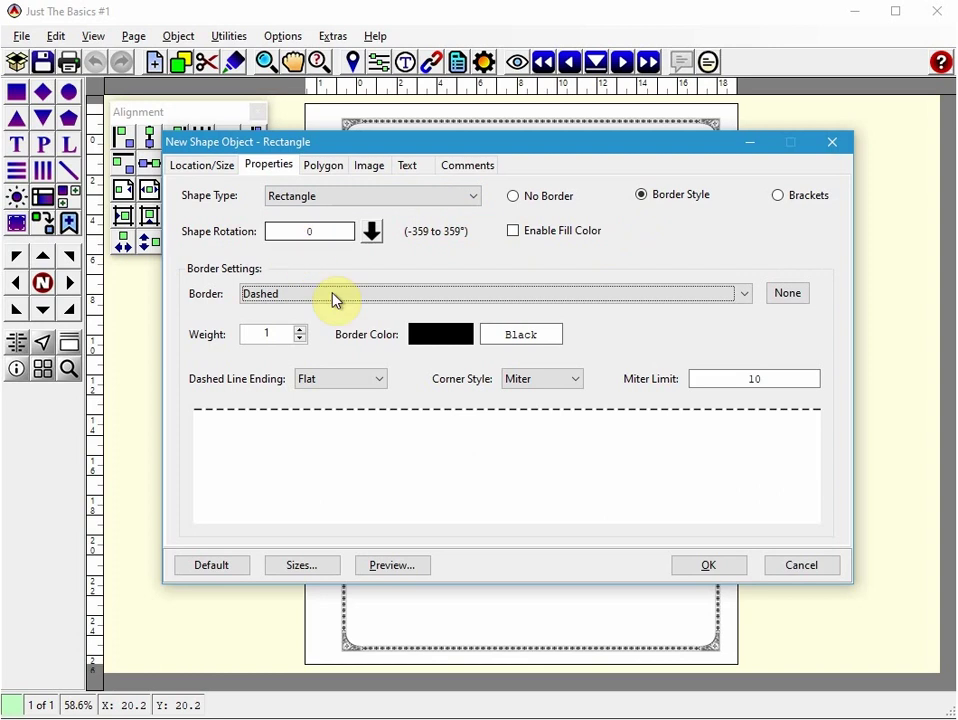
{"action": "left_click", "coordinate": [306, 298]}
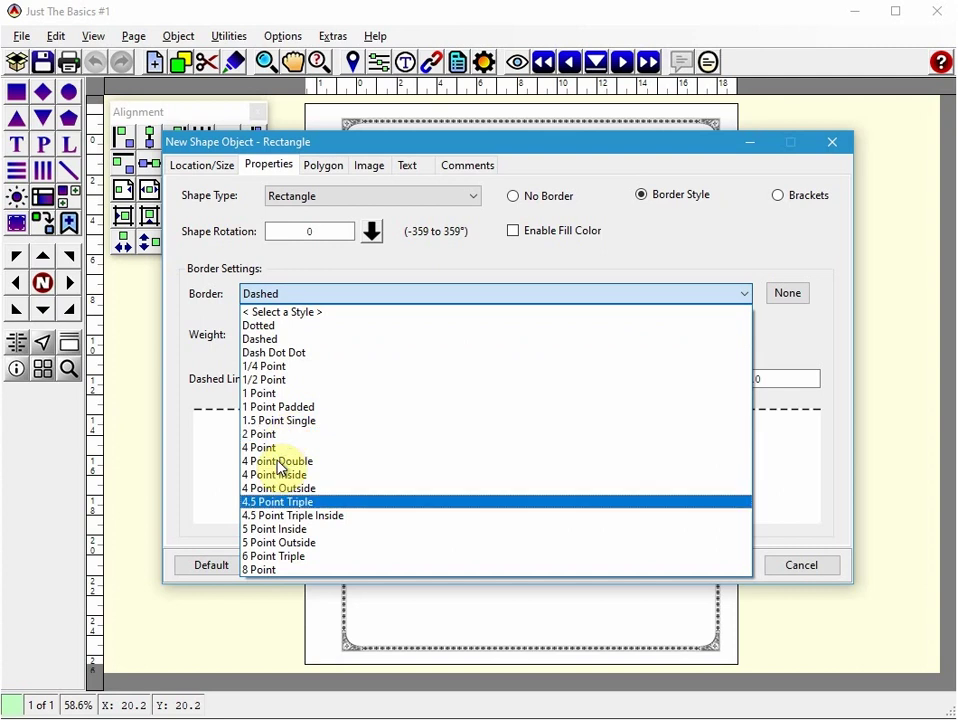
{"action": "left_click", "coordinate": [268, 326]}
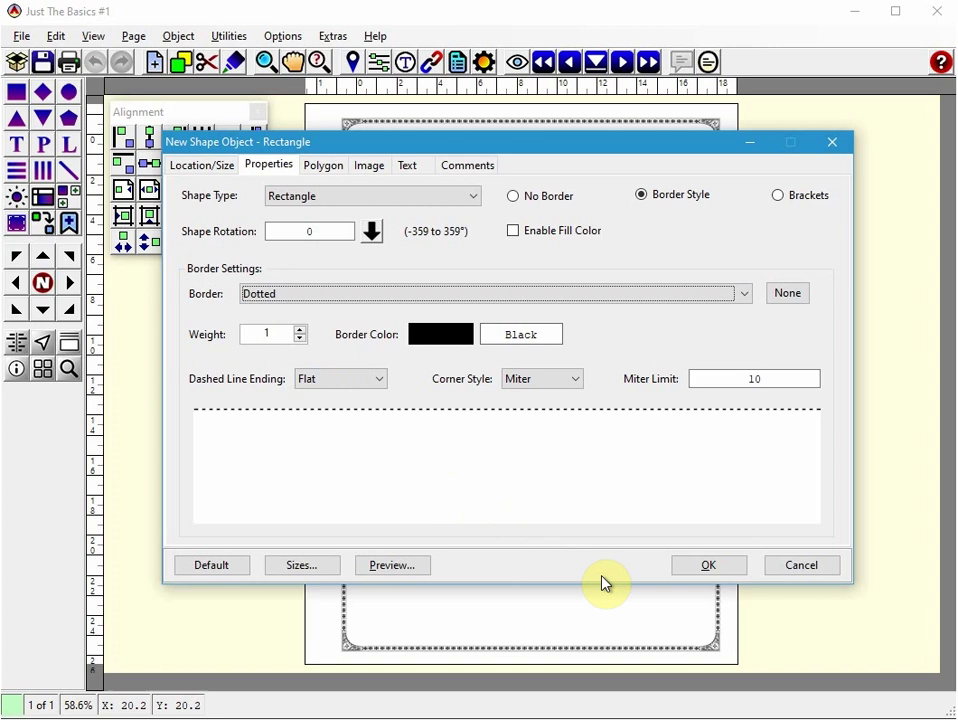
{"action": "left_click", "coordinate": [709, 566]}
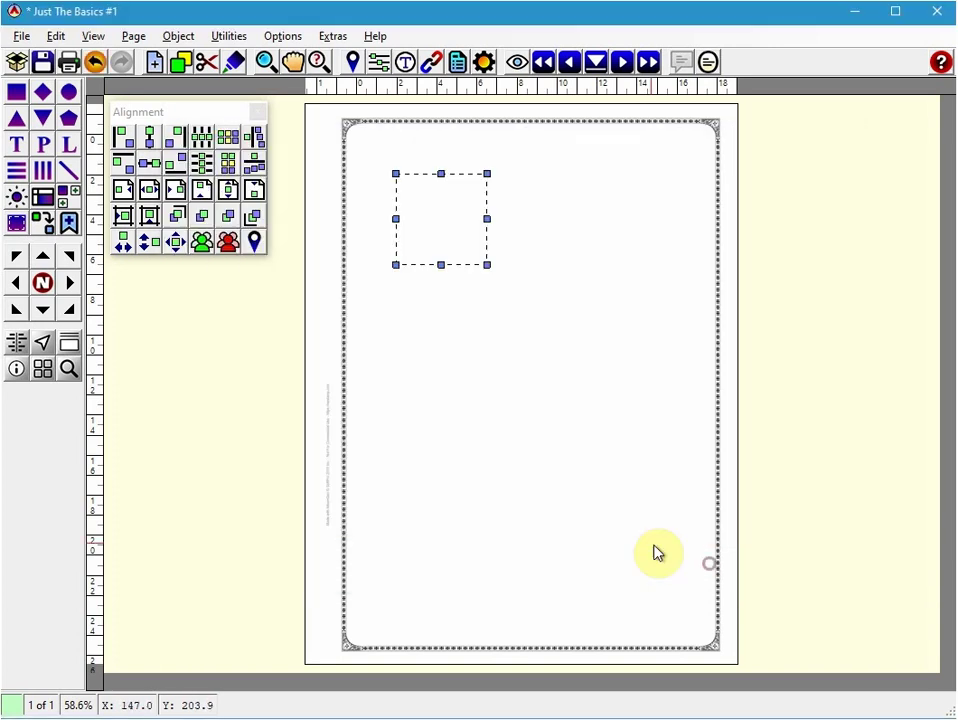
Place a new shape at the upper right with a solid 2 Point border.
{"action": "left_click", "coordinate": [527, 262]}
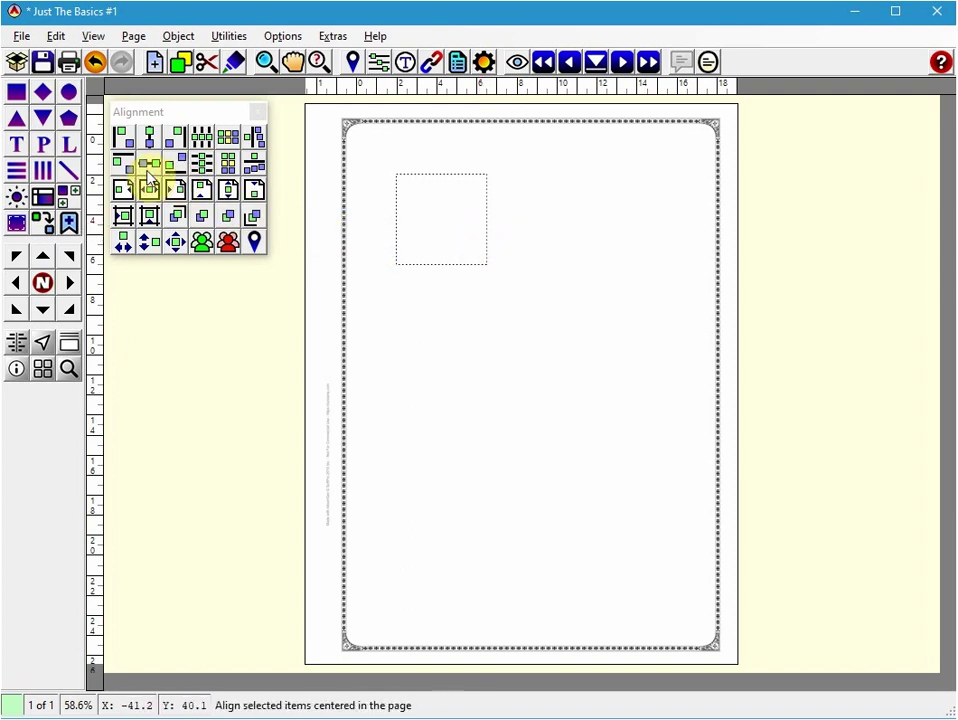
{"action": "left_click", "coordinate": [16, 93]}
{"action": "left_click", "coordinate": [573, 221]}
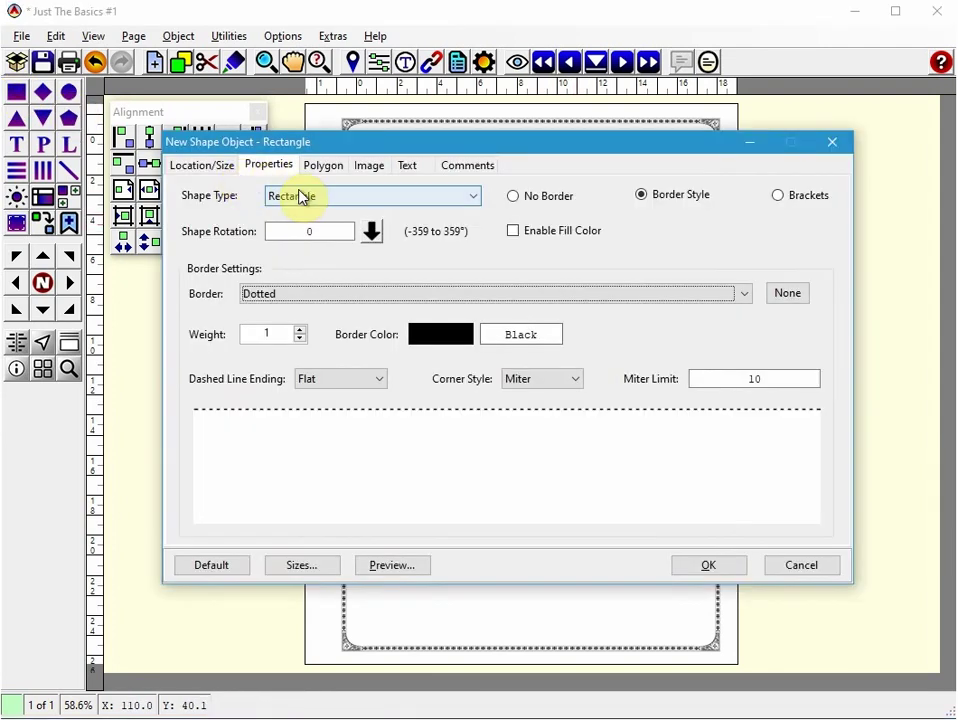
{"action": "left_click", "coordinate": [307, 295]}
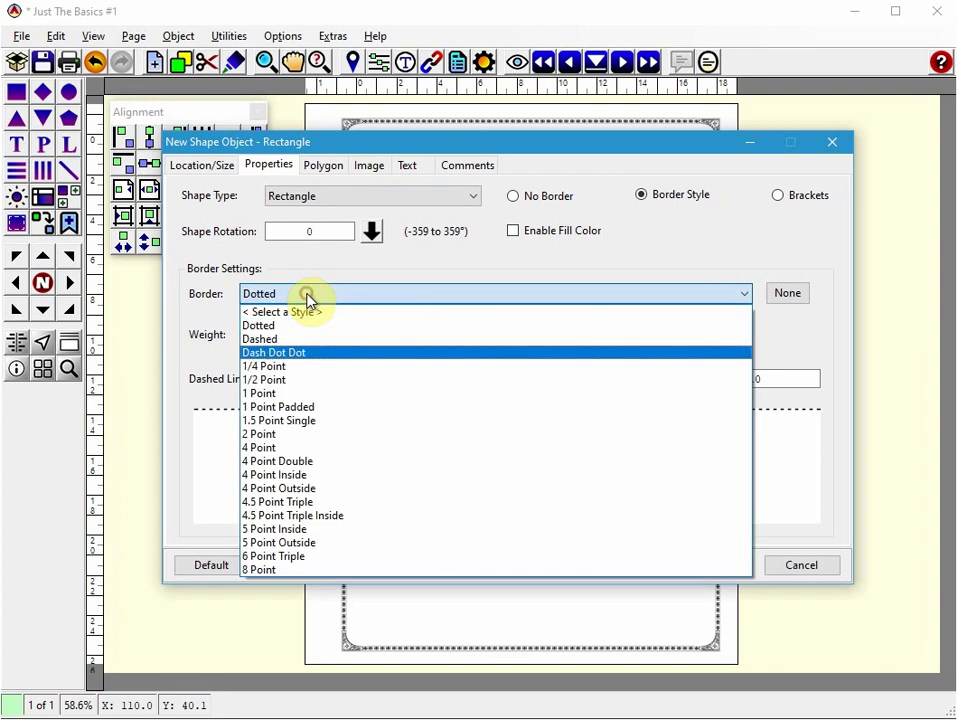
{"action": "left_click", "coordinate": [262, 435]}
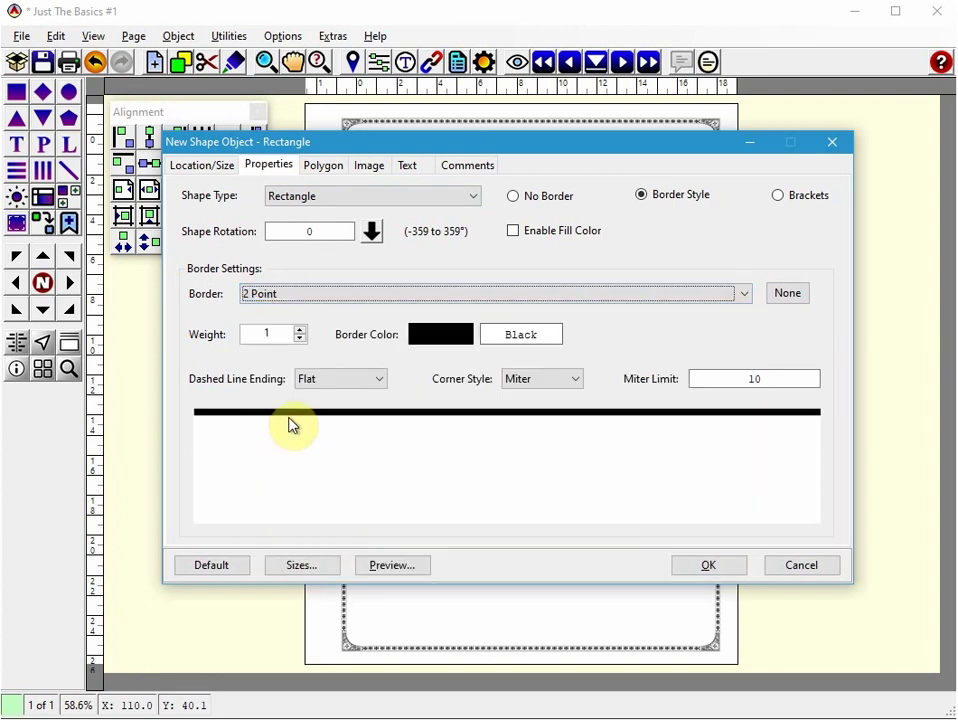
Make the shape a pentagon rotated 33 degrees and add it to the page.
{"action": "left_click", "coordinate": [336, 171]}
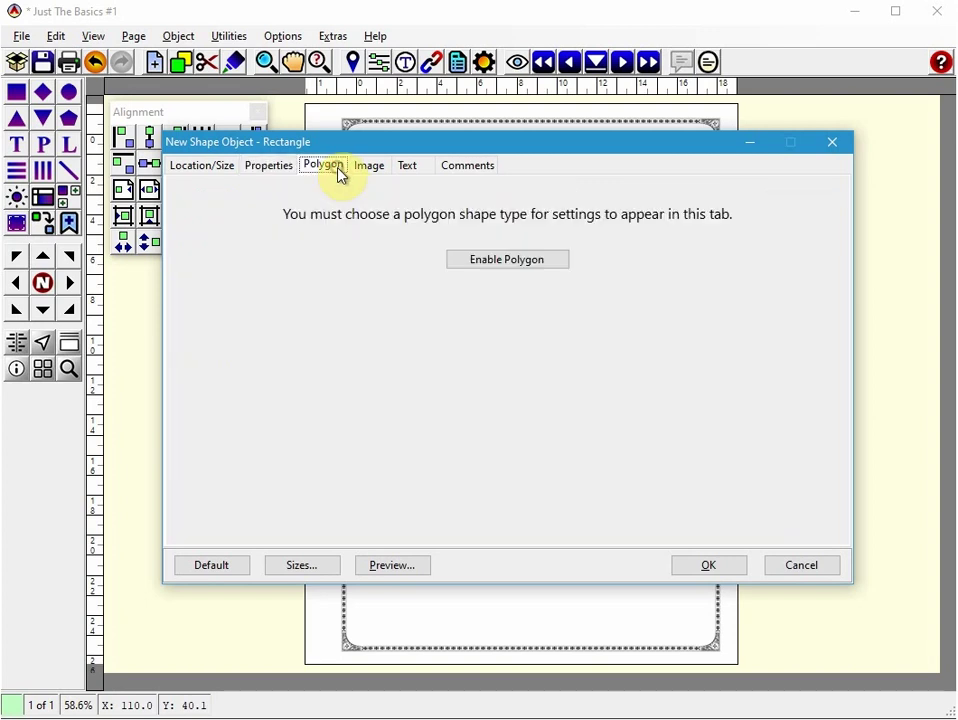
{"action": "left_click", "coordinate": [503, 262]}
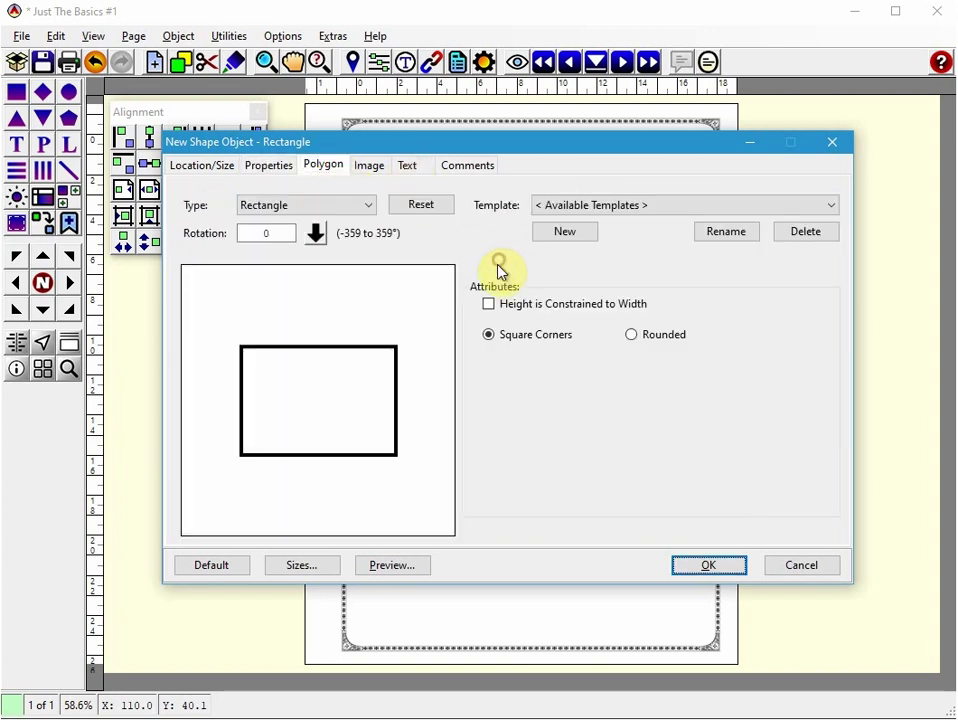
{"action": "left_click", "coordinate": [325, 206]}
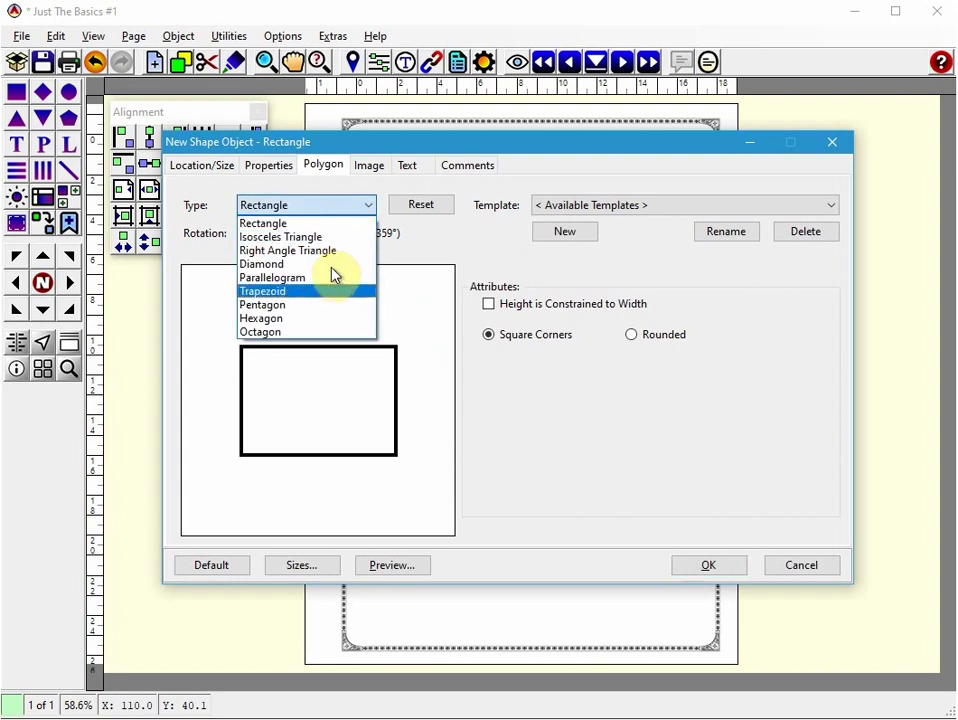
{"action": "left_click", "coordinate": [296, 305]}
{"action": "left_click", "coordinate": [264, 233]}
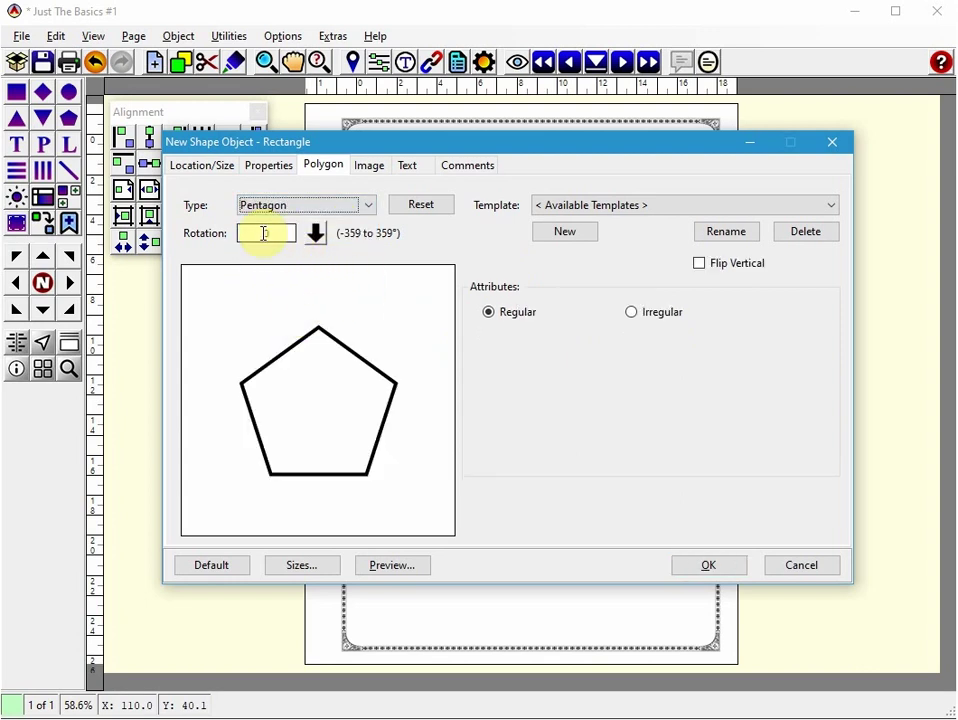
{"action": "left_click", "coordinate": [315, 233]}
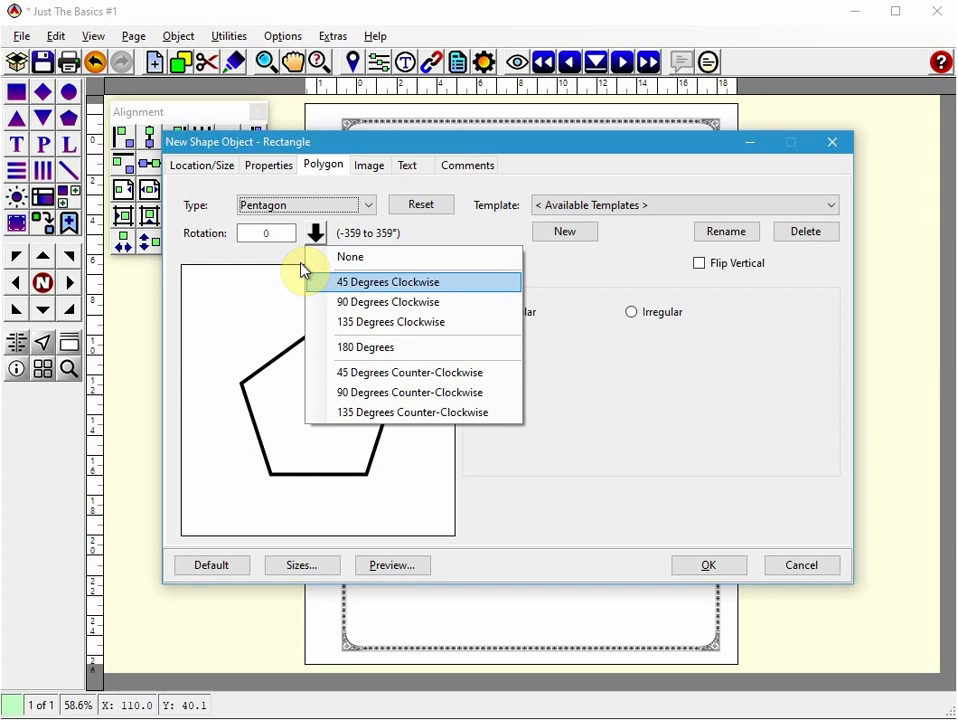
{"action": "left_click", "coordinate": [318, 256]}
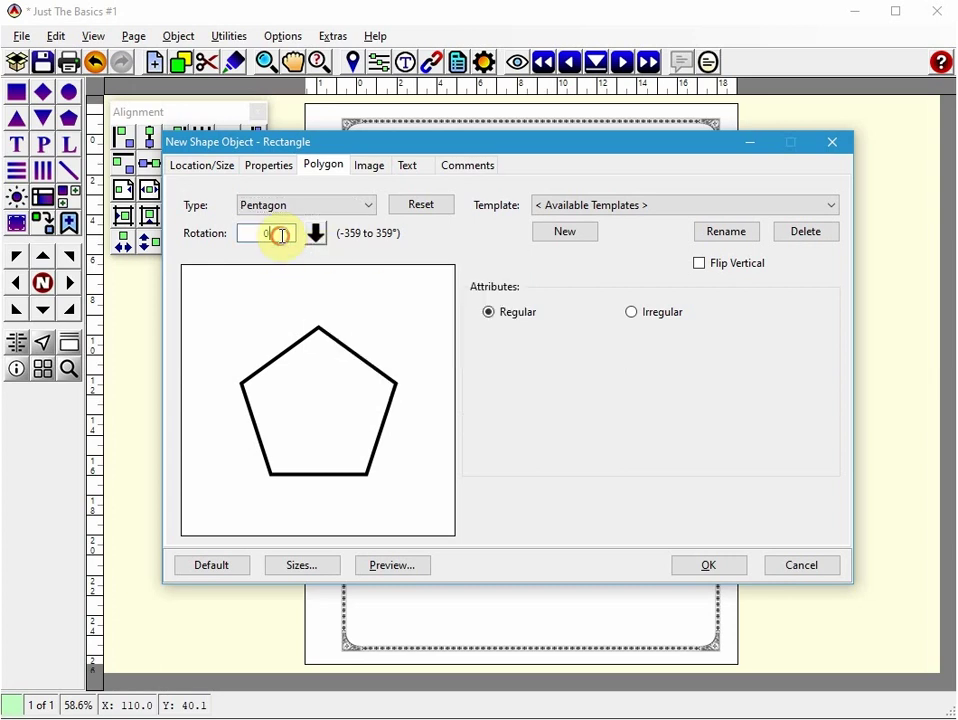
{"action": "type", "text": "33"}
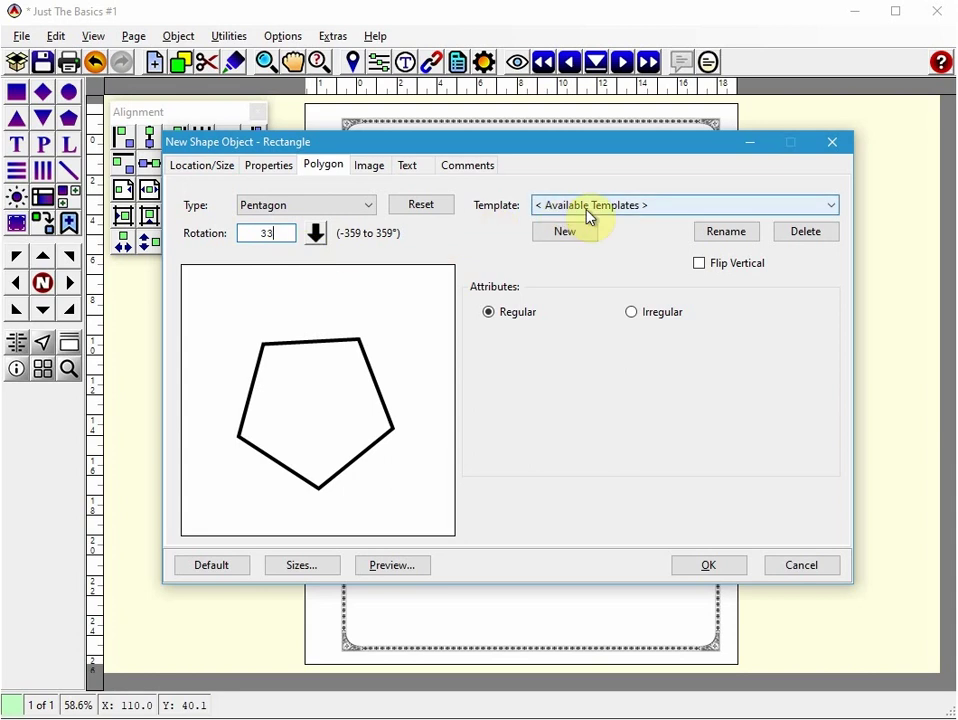
{"action": "left_click", "coordinate": [708, 568]}
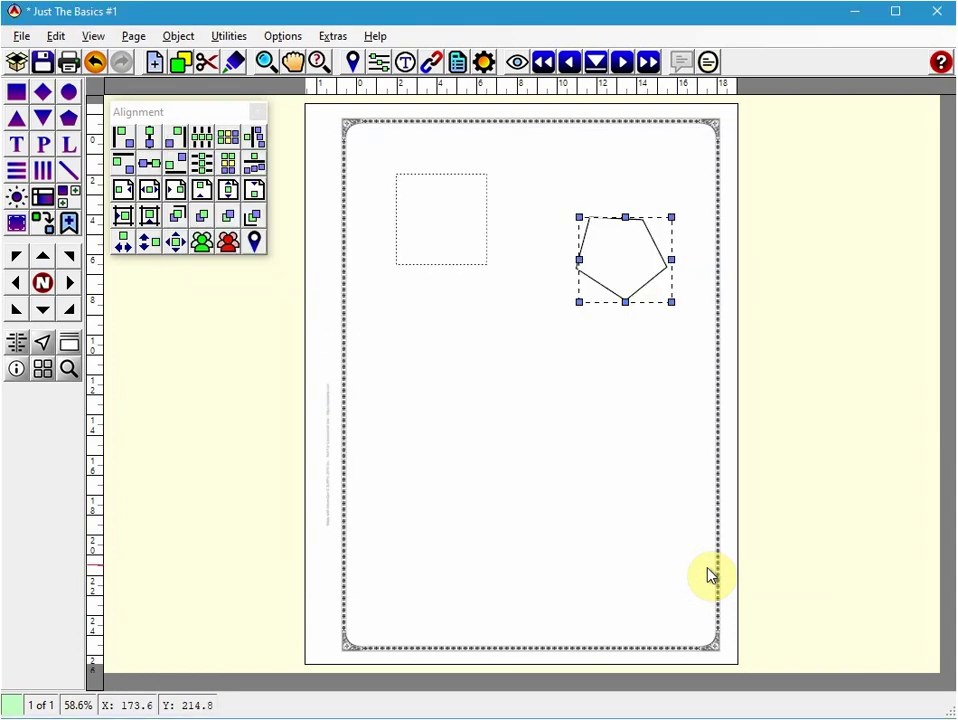
Add a rectangle below the dotted square using corner brackets and 0 rotation.
{"action": "left_click", "coordinate": [575, 430]}
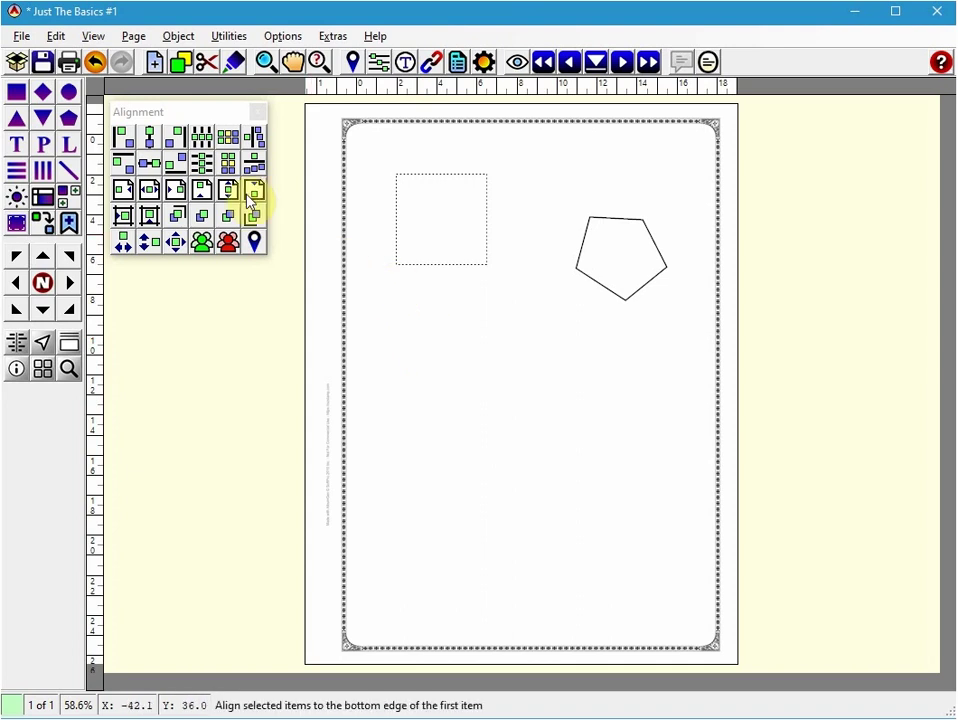
{"action": "left_click", "coordinate": [15, 92]}
{"action": "left_click", "coordinate": [398, 301]}
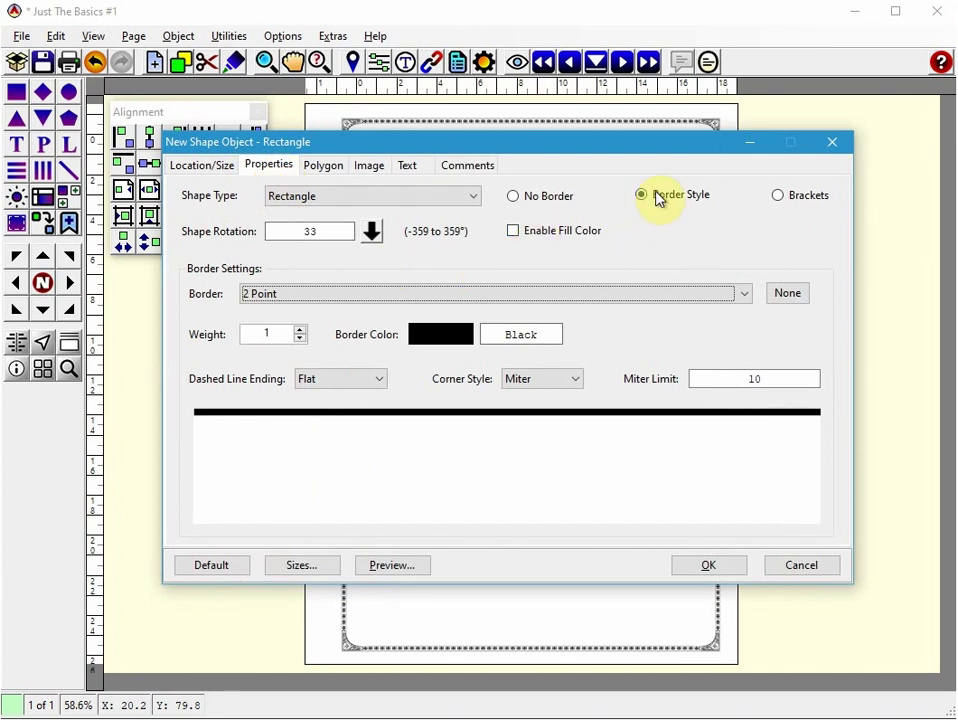
{"action": "left_click", "coordinate": [779, 196]}
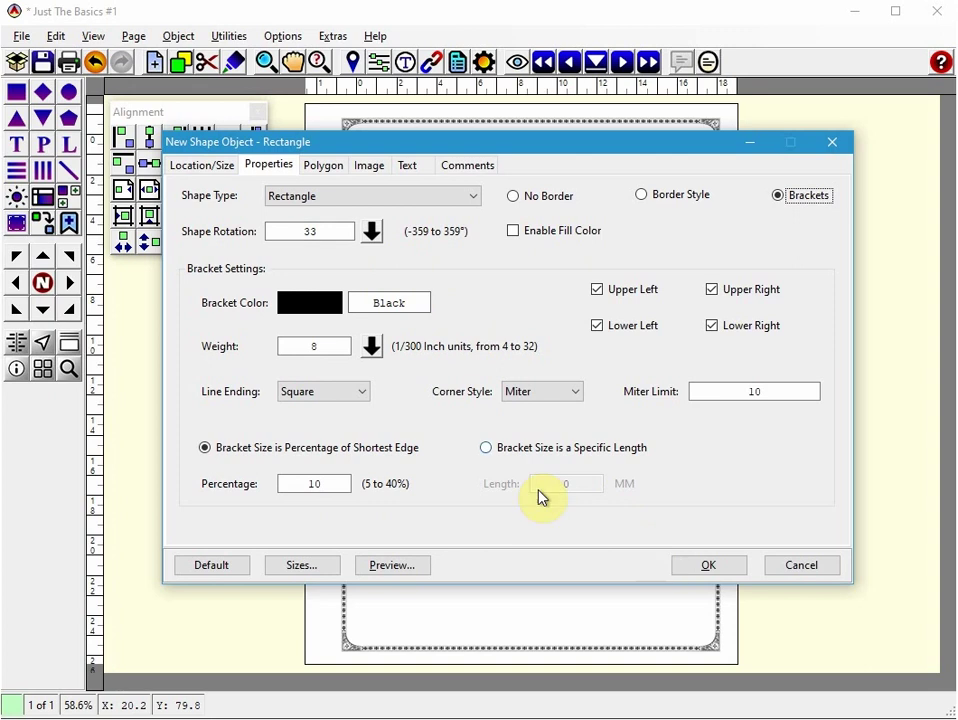
{"action": "left_click_drag", "start_coordinate": [318, 230], "coordinate": [264, 232]}
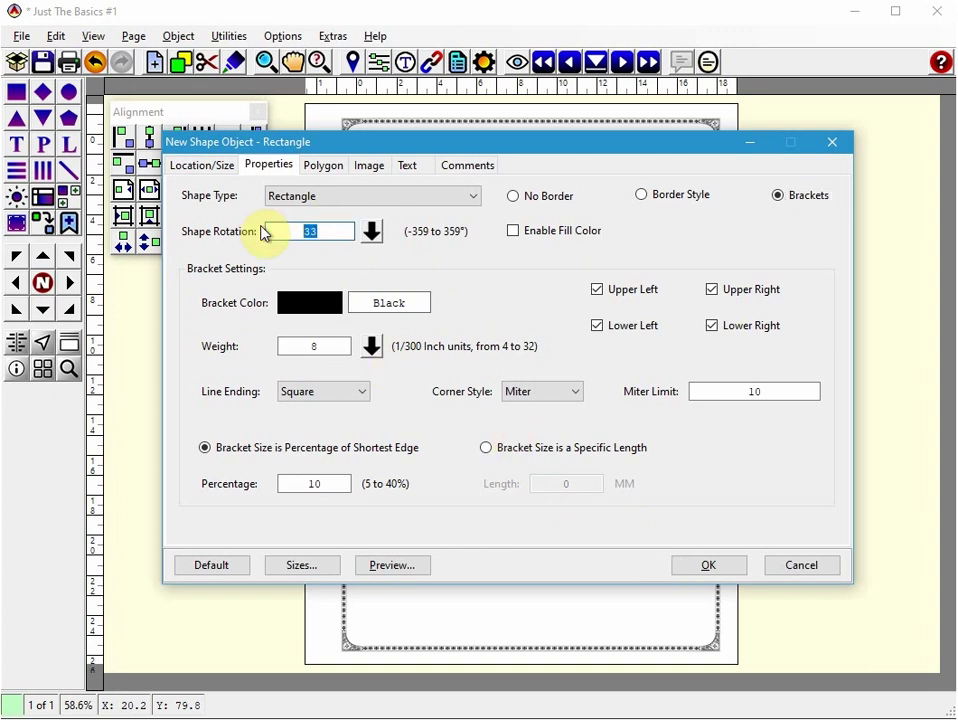
{"action": "type", "text": "0"}
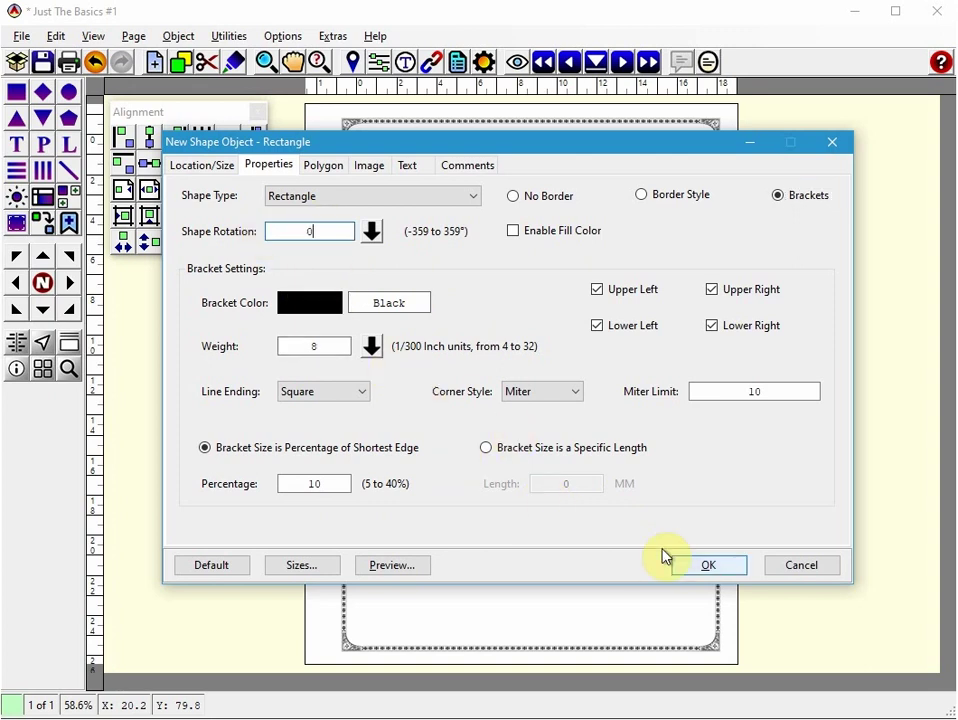
{"action": "left_click", "coordinate": [708, 566]}
Undo the bracketed box, the pentagon and the dotted square one by one.
{"action": "left_click", "coordinate": [543, 492]}
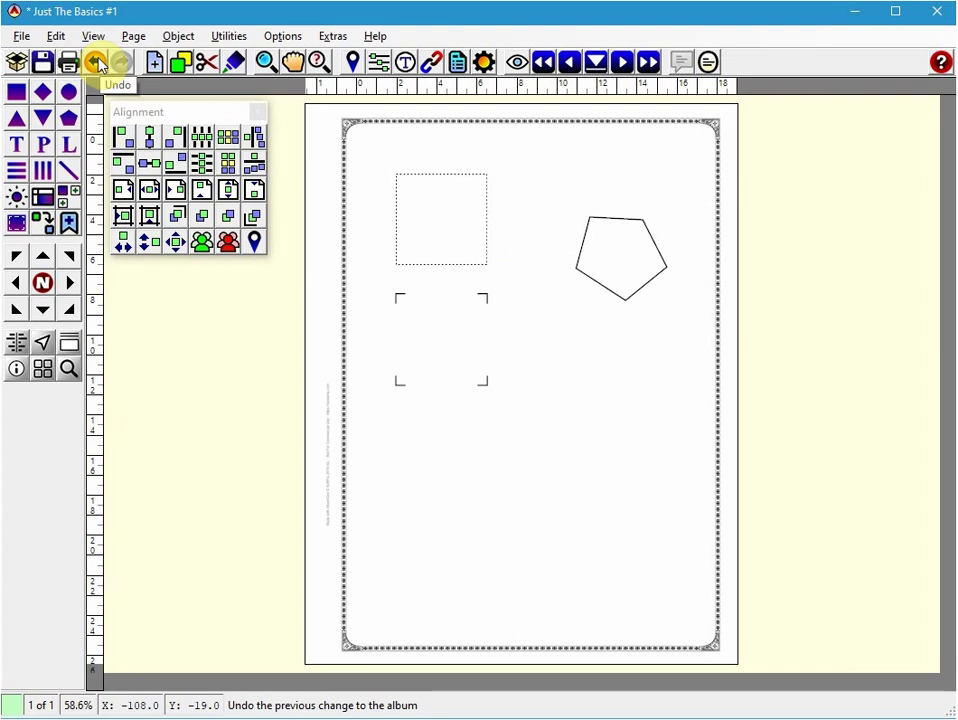
{"action": "left_click", "coordinate": [98, 63]}
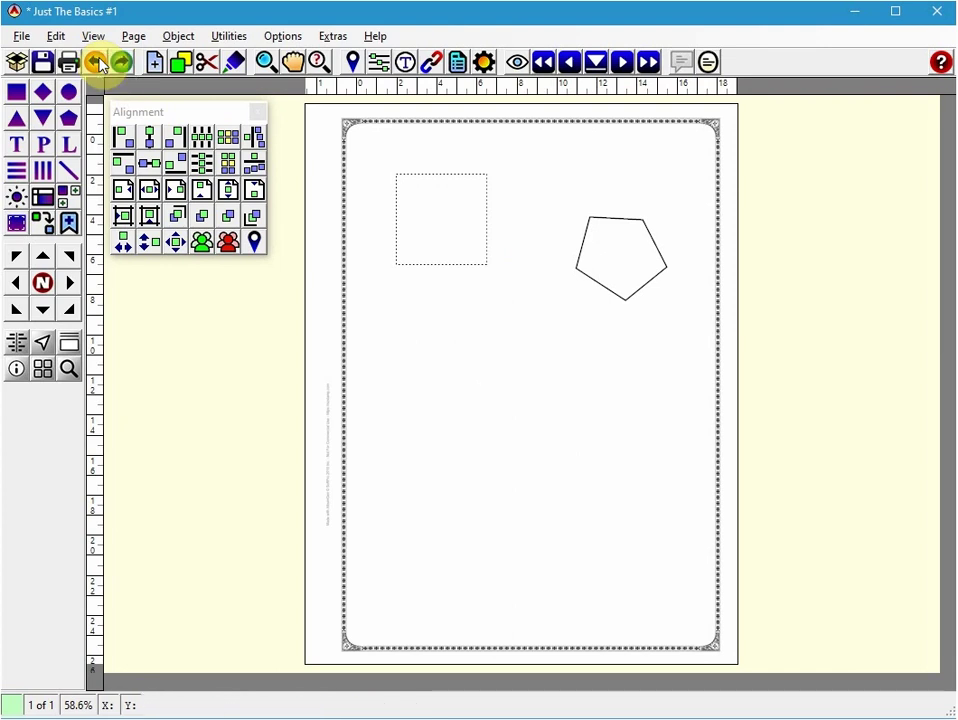
{"action": "left_click", "coordinate": [98, 63]}
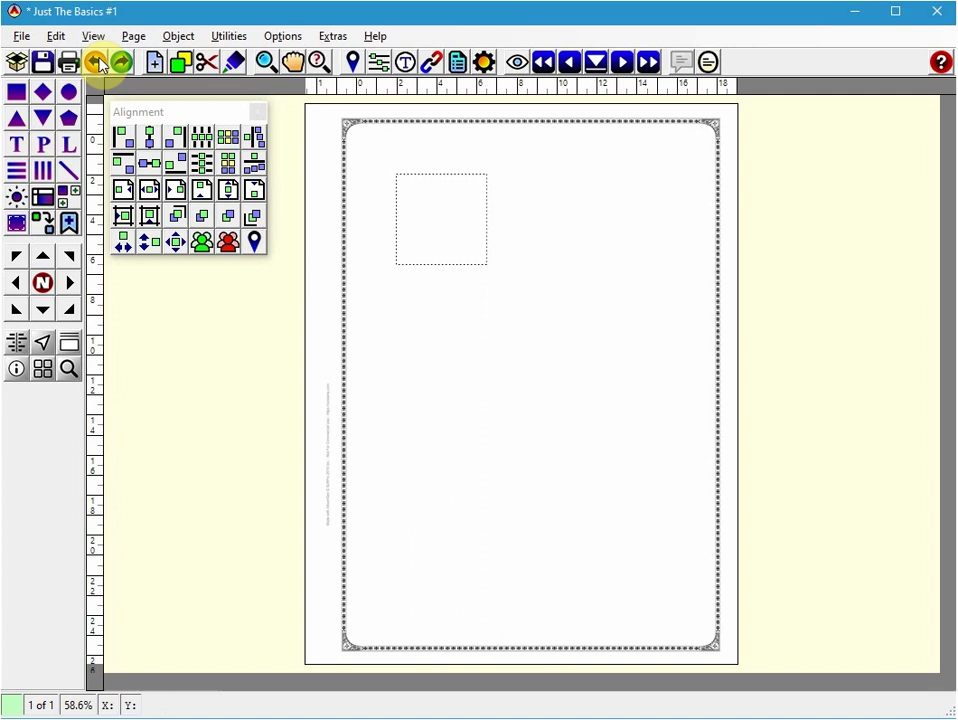
{"action": "left_click", "coordinate": [98, 63]}
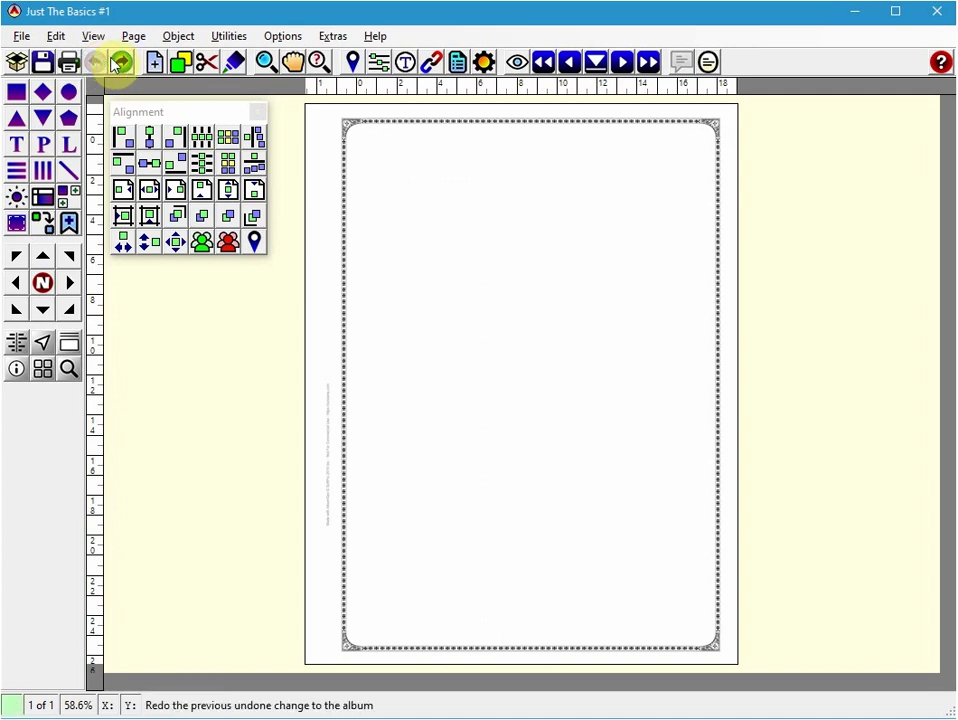
Redo all three shapes, then undo and restore the bracketed box once more.
{"action": "left_click", "coordinate": [121, 63]}
{"action": "left_click", "coordinate": [121, 63]}
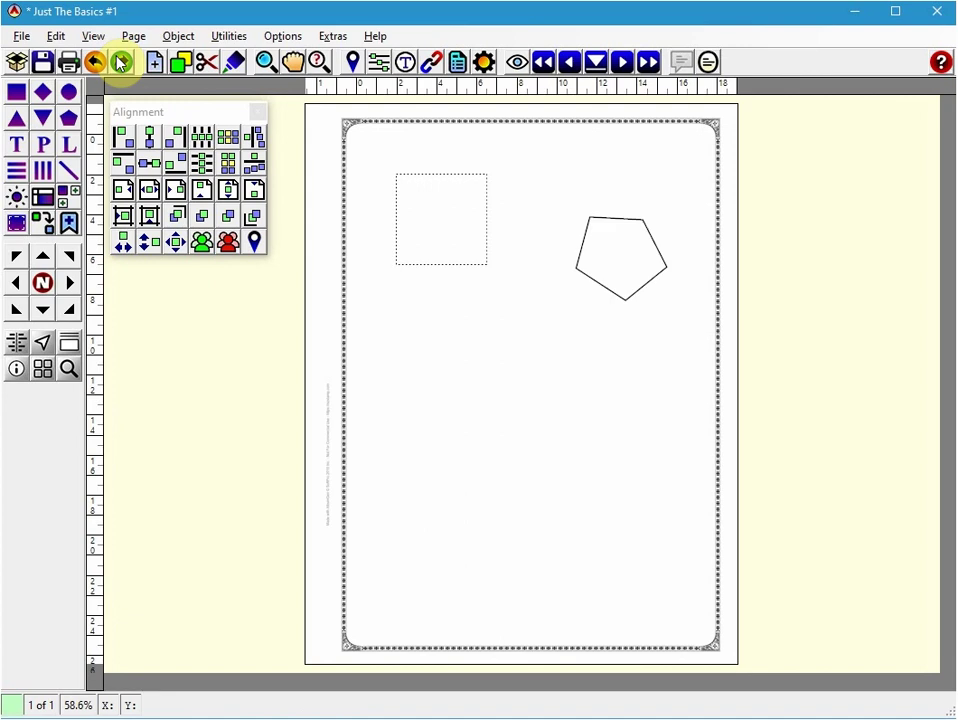
{"action": "left_click", "coordinate": [121, 63]}
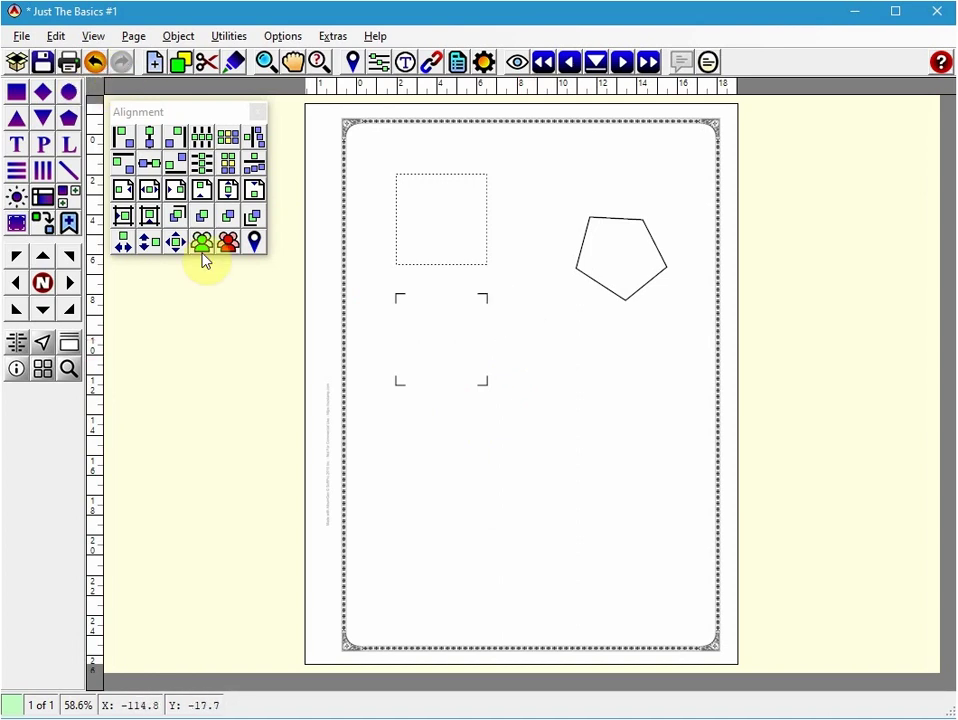
{"action": "key", "text": "ctrl+z"}
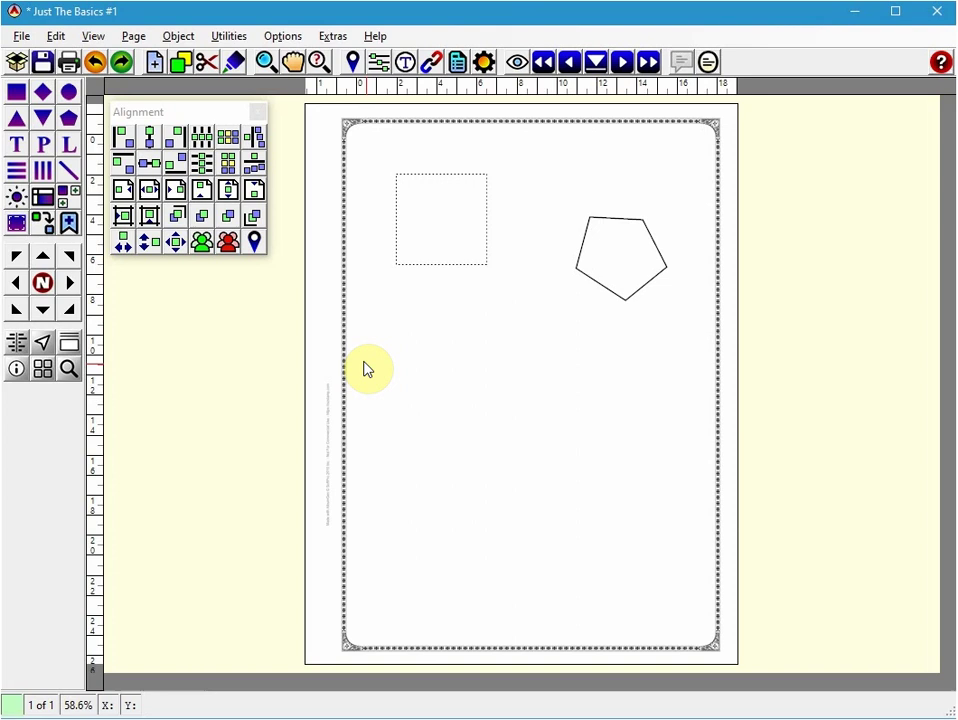
{"action": "left_click", "coordinate": [119, 64]}
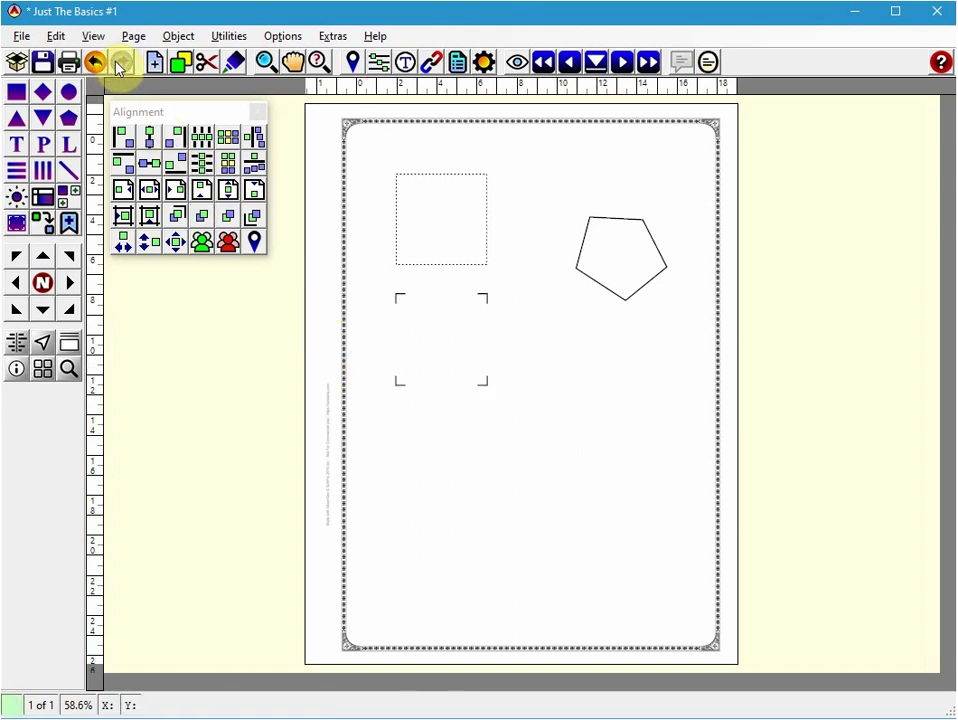
{"action": "left_click", "coordinate": [446, 357]}
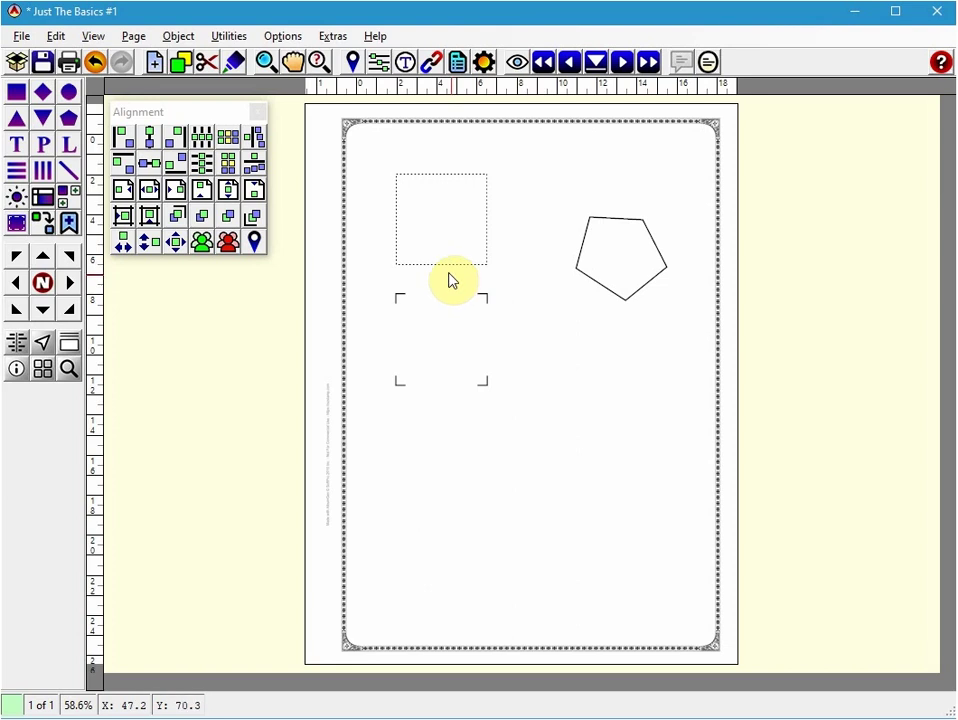
{"action": "left_click", "coordinate": [440, 229]}
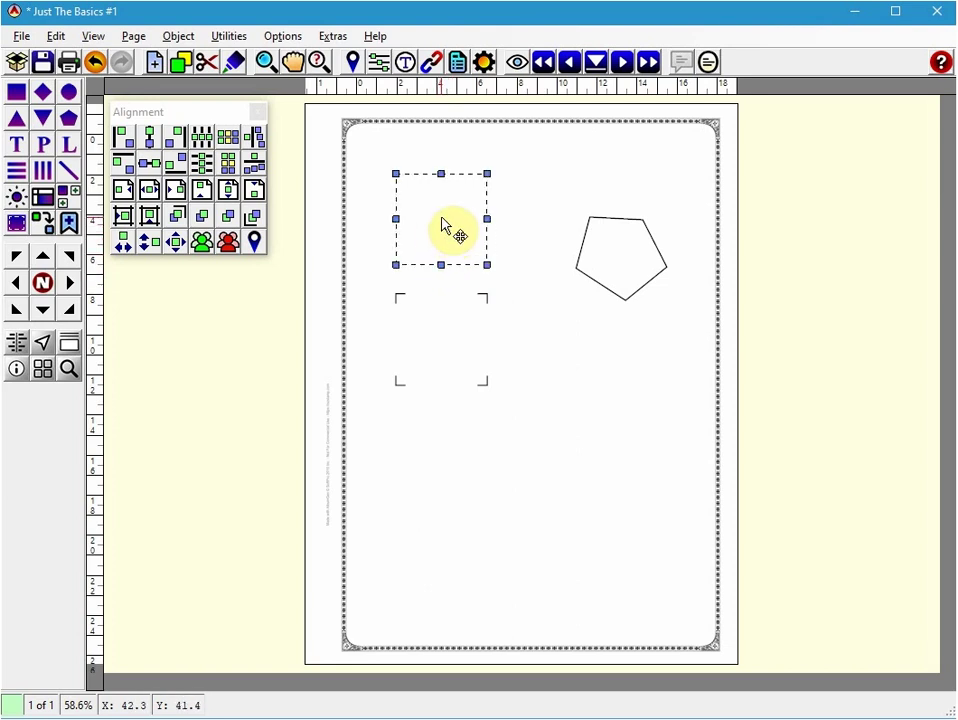
{"action": "left_click", "coordinate": [445, 208]}
{"action": "right_click", "coordinate": [445, 208]}
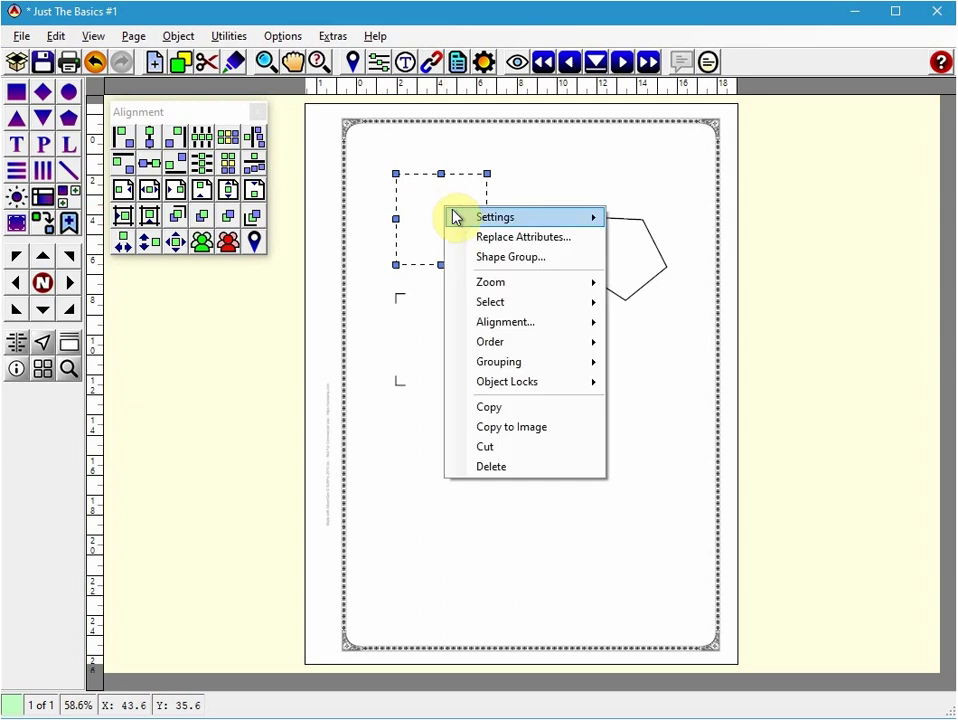
{"action": "mouse_move", "coordinate": [490, 222]}
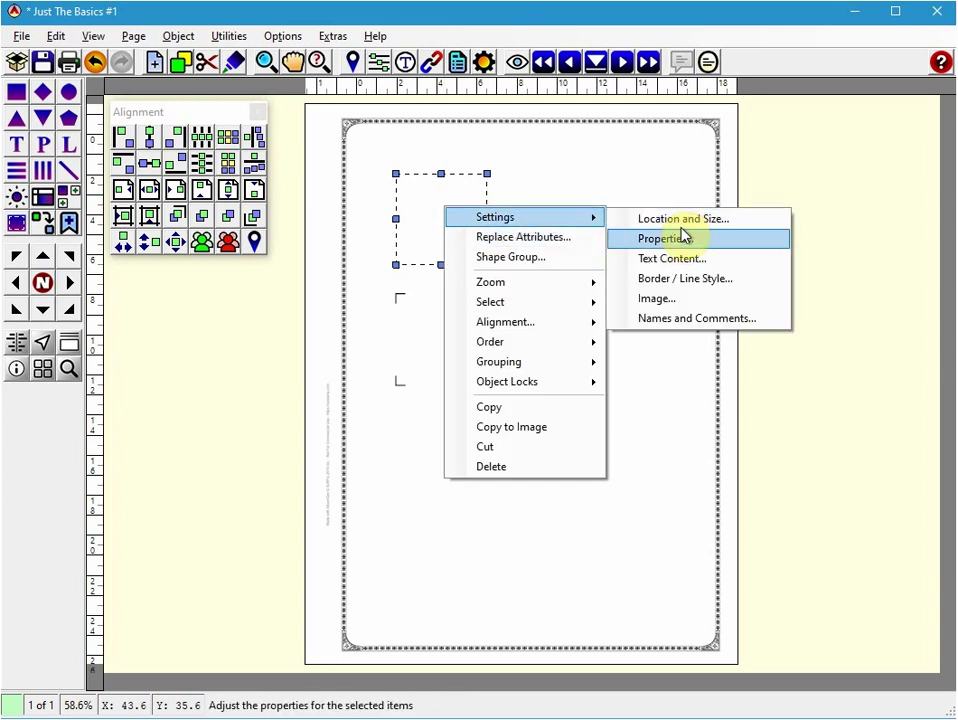
{"action": "left_click", "coordinate": [680, 284]}
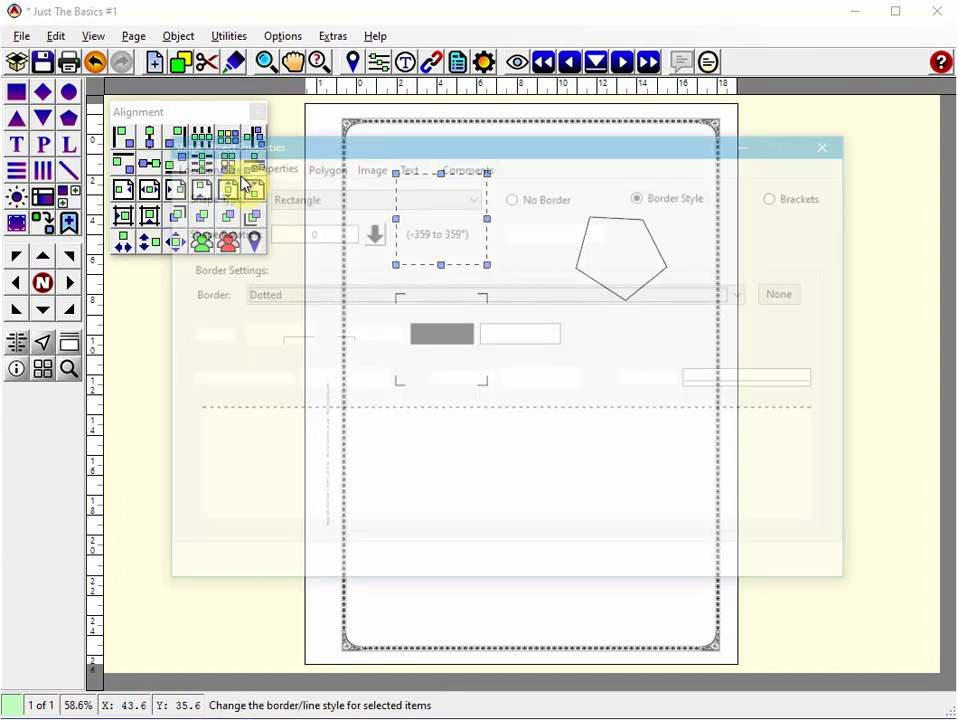
{"action": "left_click", "coordinate": [300, 295]}
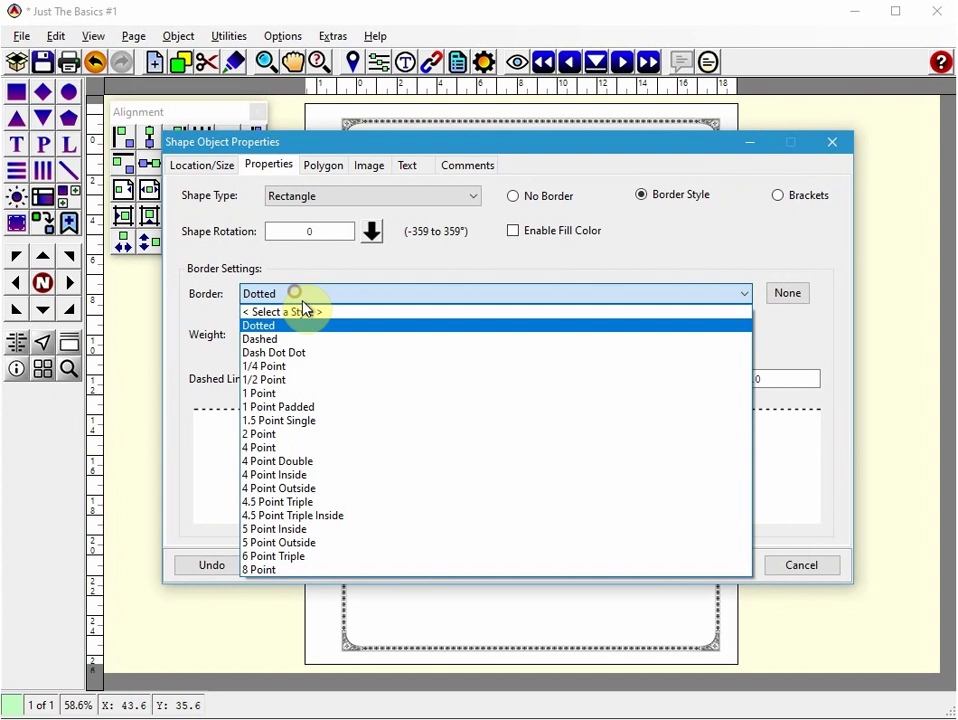
{"action": "left_click", "coordinate": [284, 396]}
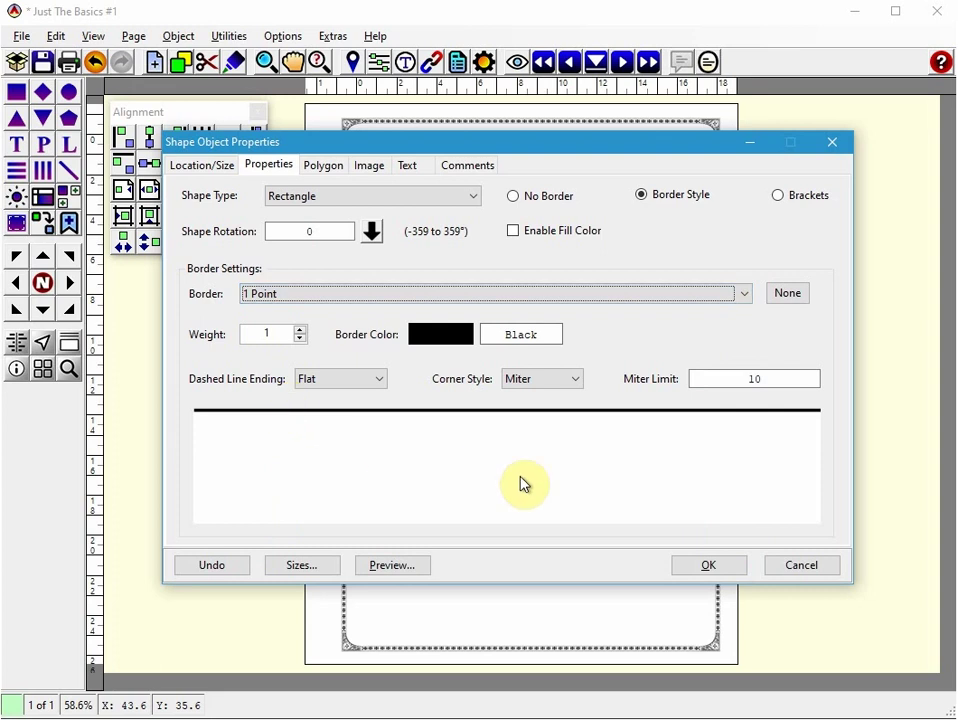
{"action": "left_click", "coordinate": [709, 567]}
{"action": "left_click", "coordinate": [535, 231]}
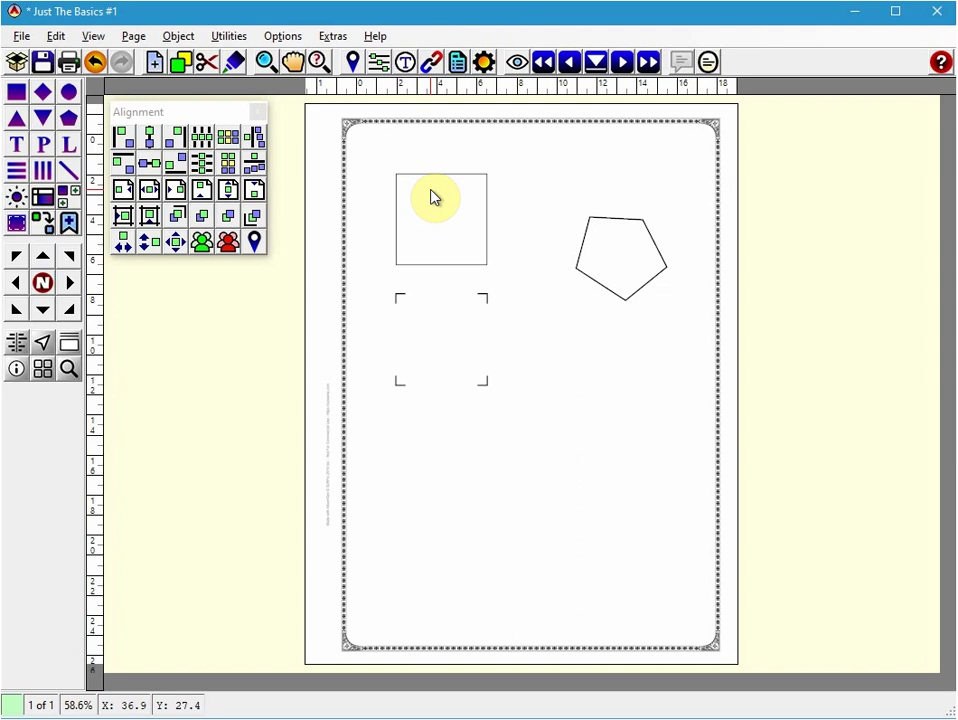
{"action": "key", "text": "ctrl+z"}
{"action": "left_click", "coordinate": [525, 200]}
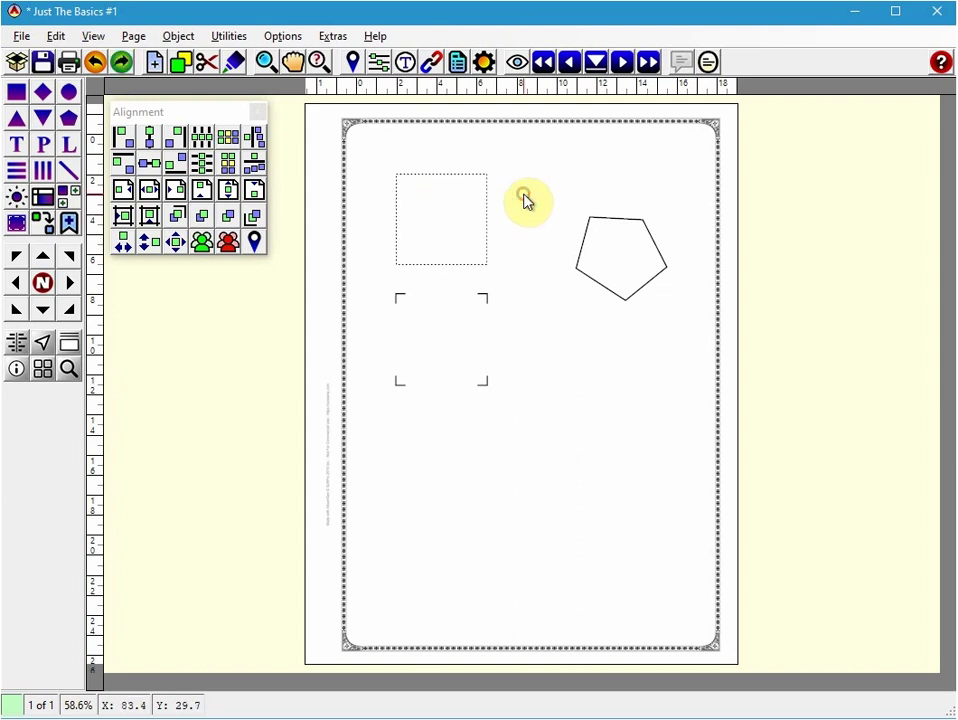
Paste two copies of the dotted square, one mid-right and one lower on the page.
{"action": "left_click", "coordinate": [447, 207]}
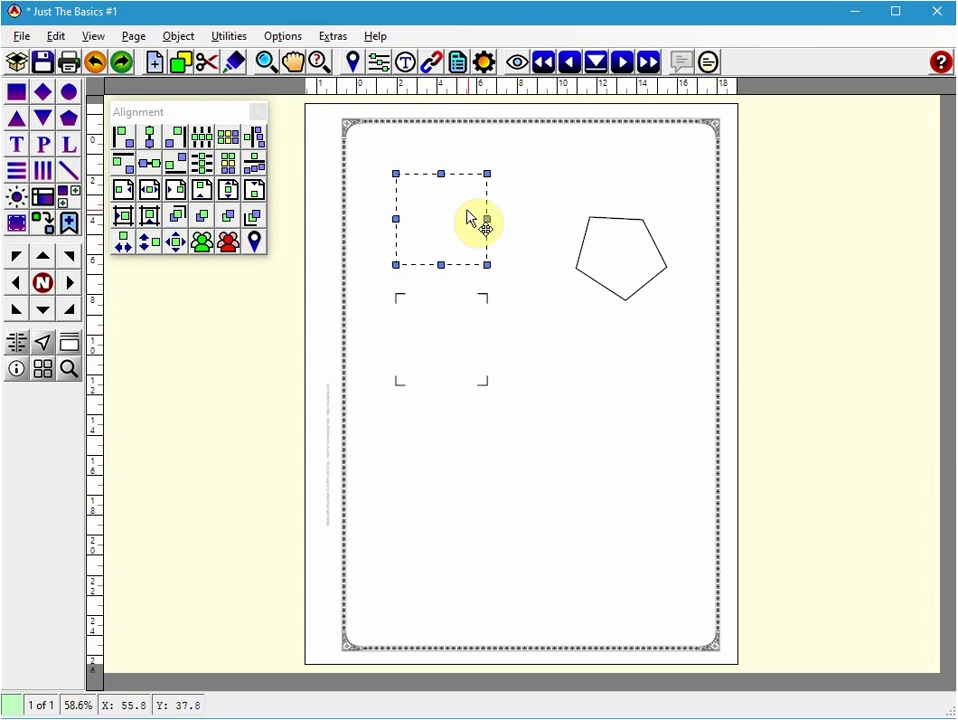
{"action": "left_click", "coordinate": [540, 326]}
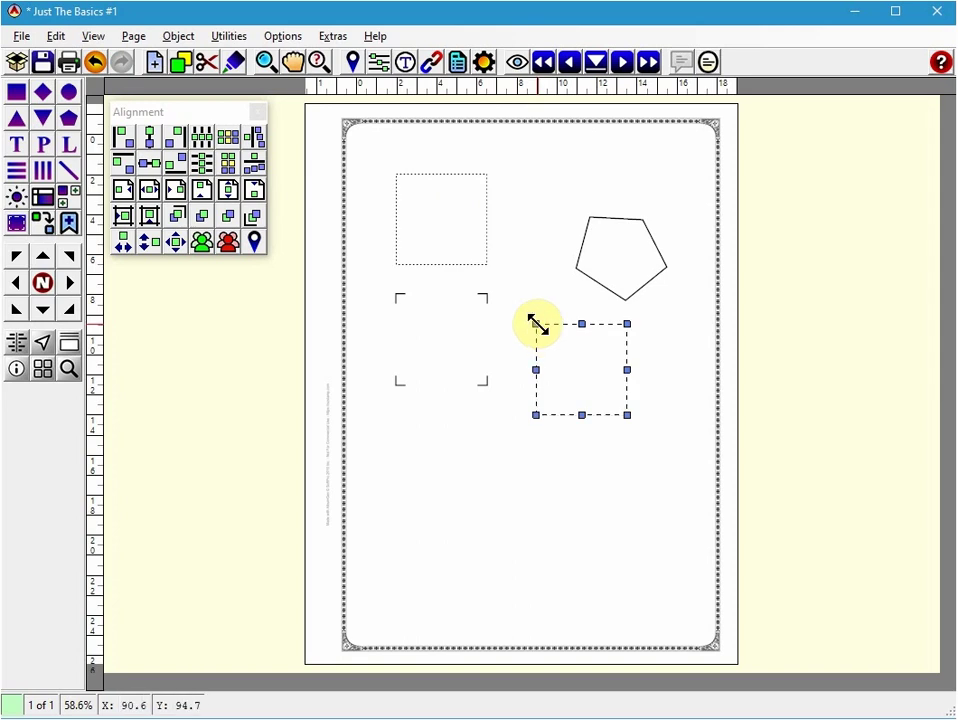
{"action": "key", "text": "ctrl+v"}
{"action": "left_click", "coordinate": [447, 457]}
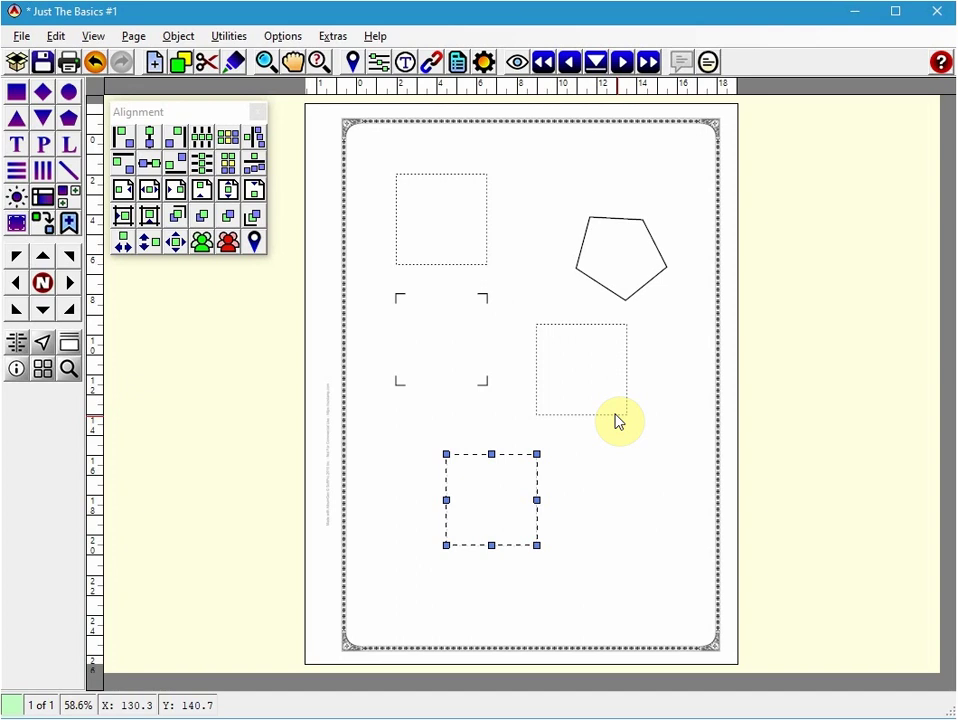
Select the top-left square, the crop-mark frame below it and the pentagon together.
{"action": "left_click", "coordinate": [453, 247]}
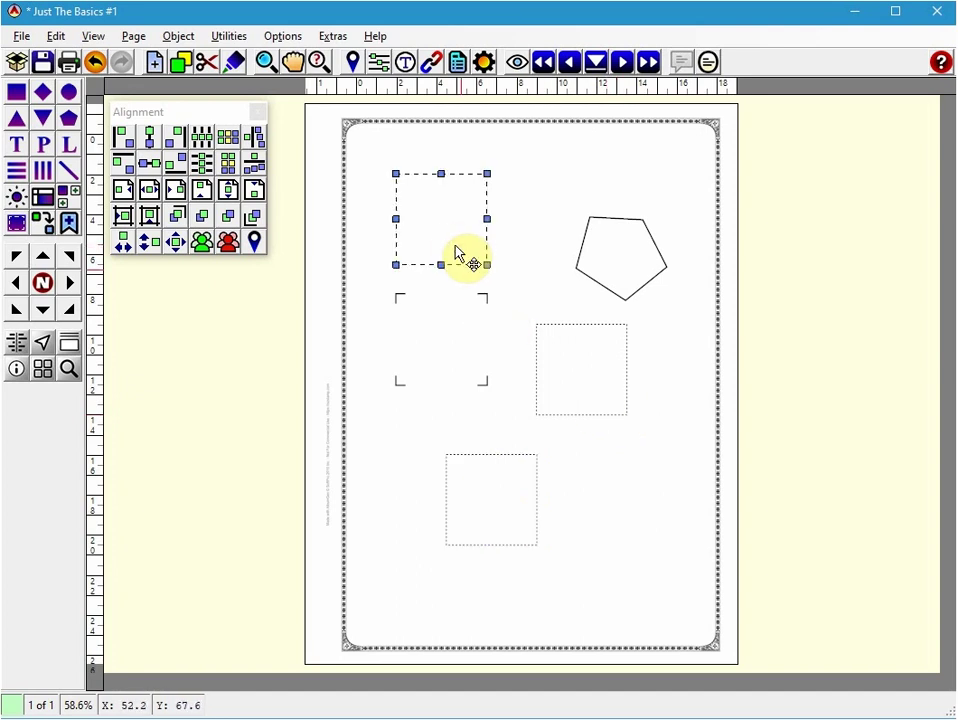
{"action": "left_click", "coordinate": [448, 317], "text": "shift"}
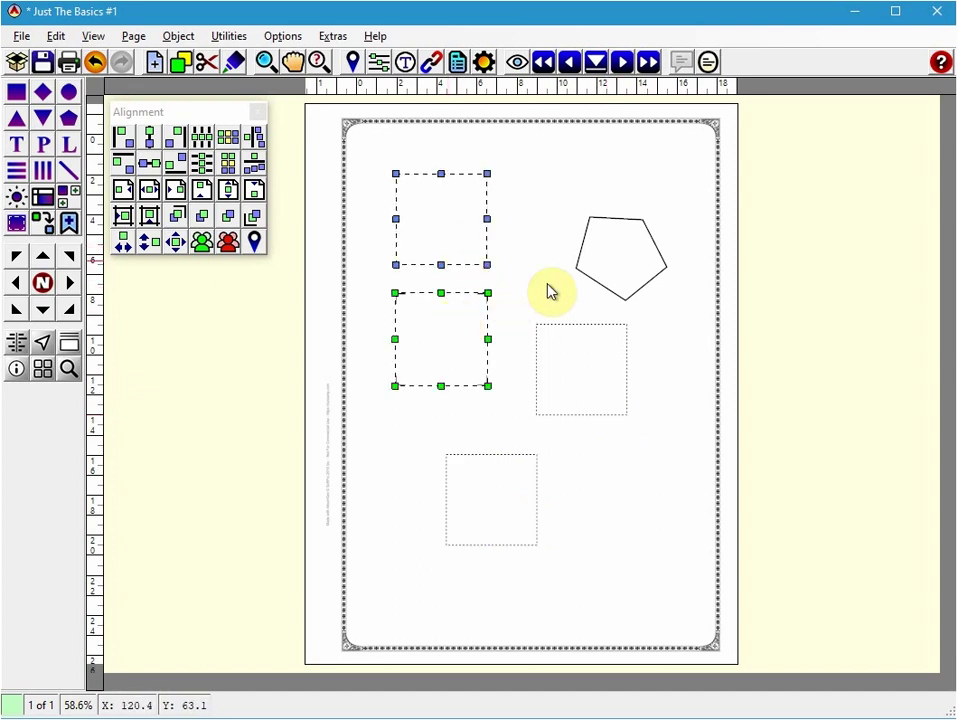
{"action": "left_click", "coordinate": [604, 259], "text": "shift"}
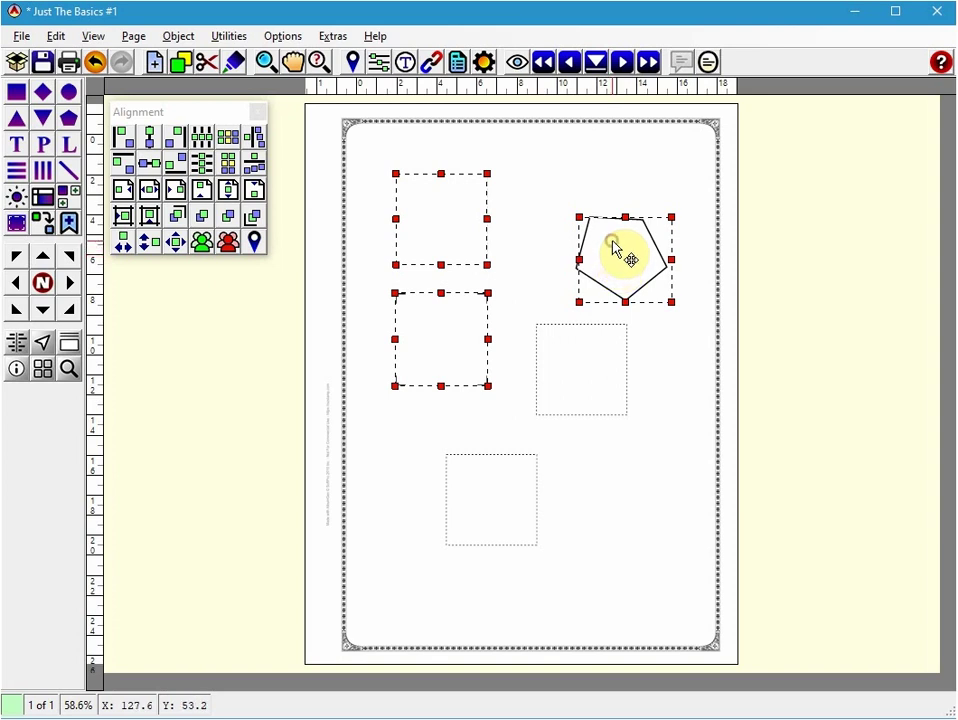
Duplicate the three objects, then move the square copy beside the first and the pentagon copy onto the page.
{"action": "left_click_drag", "start_coordinate": [611, 250], "coordinate": [802, 483]}
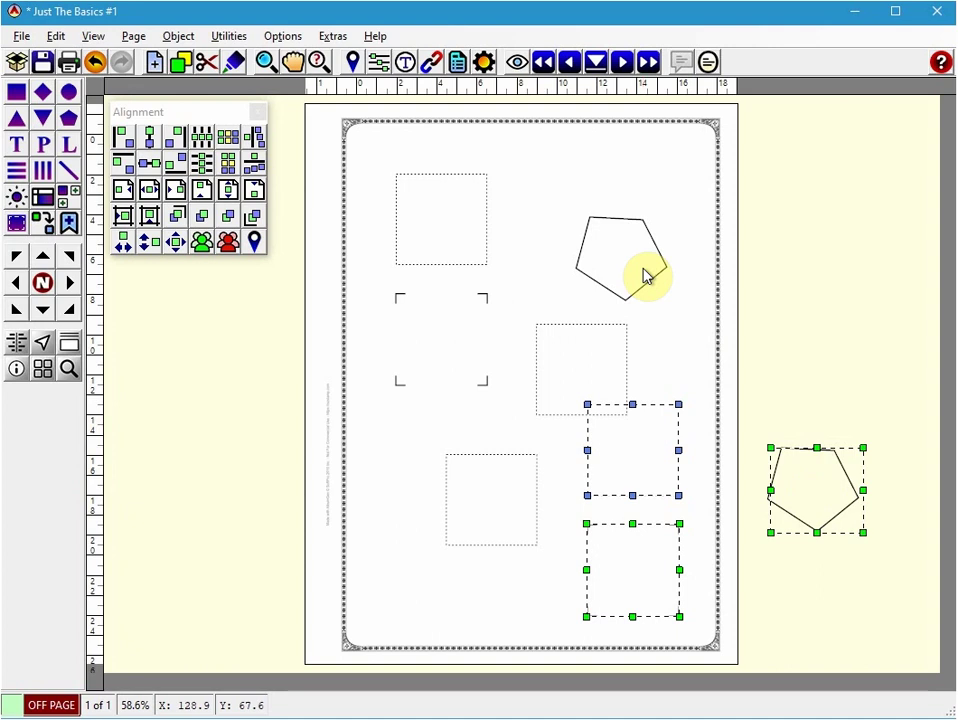
{"action": "left_click", "coordinate": [510, 280]}
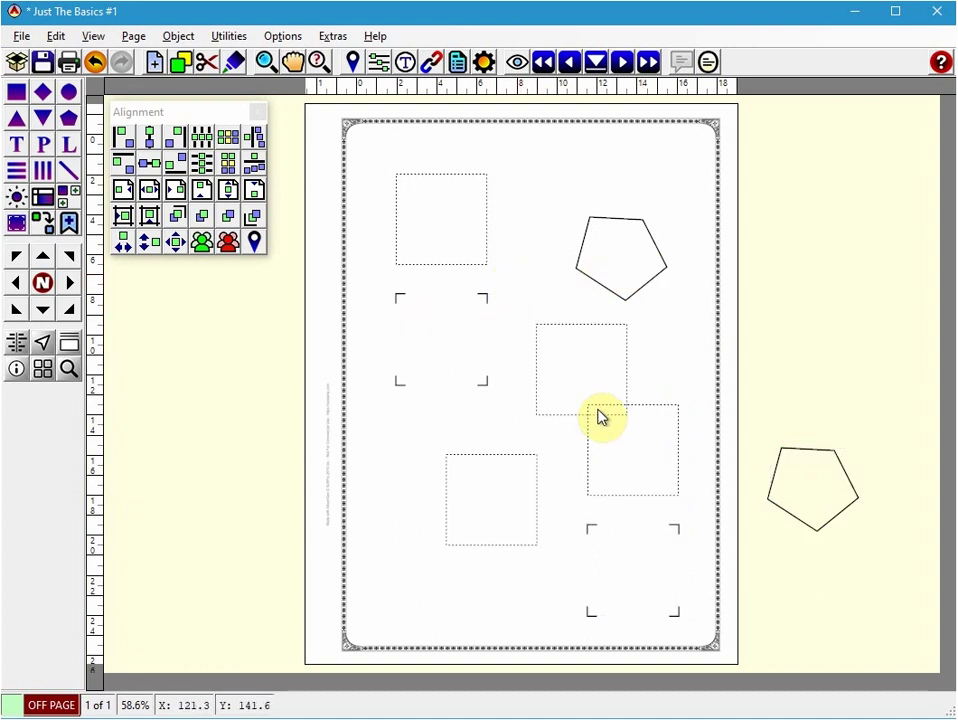
{"action": "left_click_drag", "start_coordinate": [632, 456], "coordinate": [544, 219]}
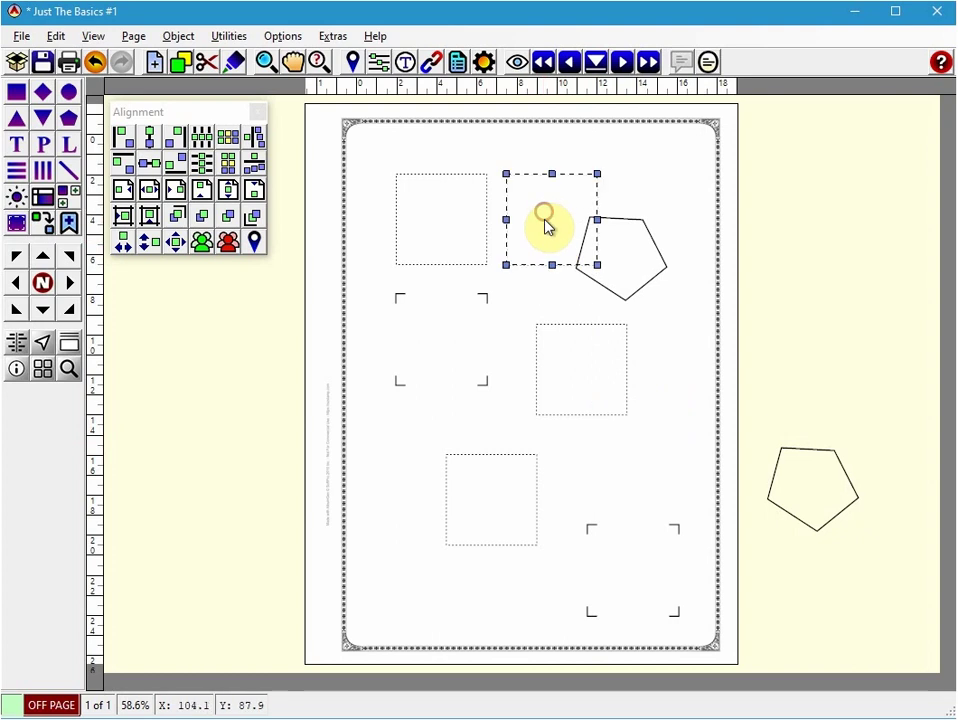
{"action": "left_click_drag", "start_coordinate": [768, 480], "coordinate": [601, 460]}
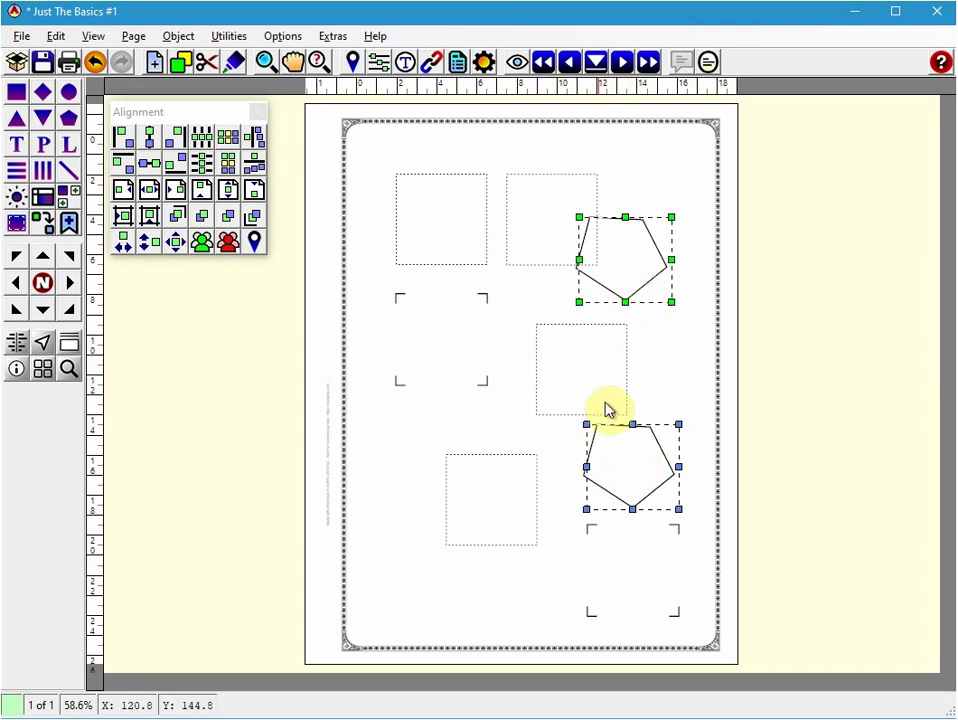
Delete both pentagons and both crop-mark frames, and stagger the dotted squares down the page.
{"action": "left_click", "coordinate": [620, 555]}
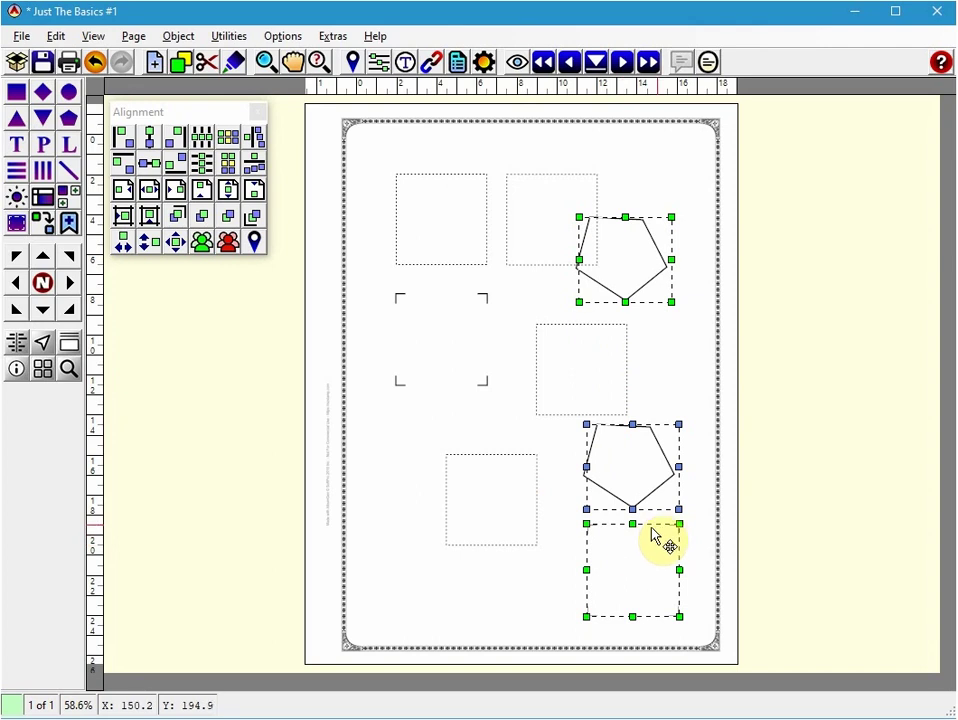
{"action": "key", "text": "Delete"}
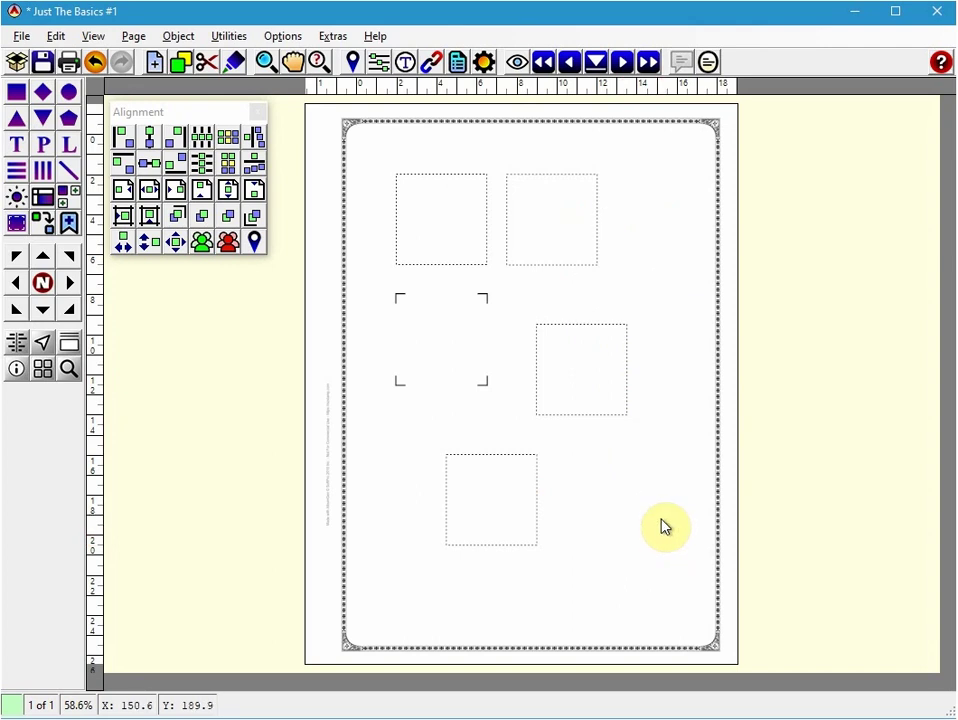
{"action": "left_click", "coordinate": [589, 240]}
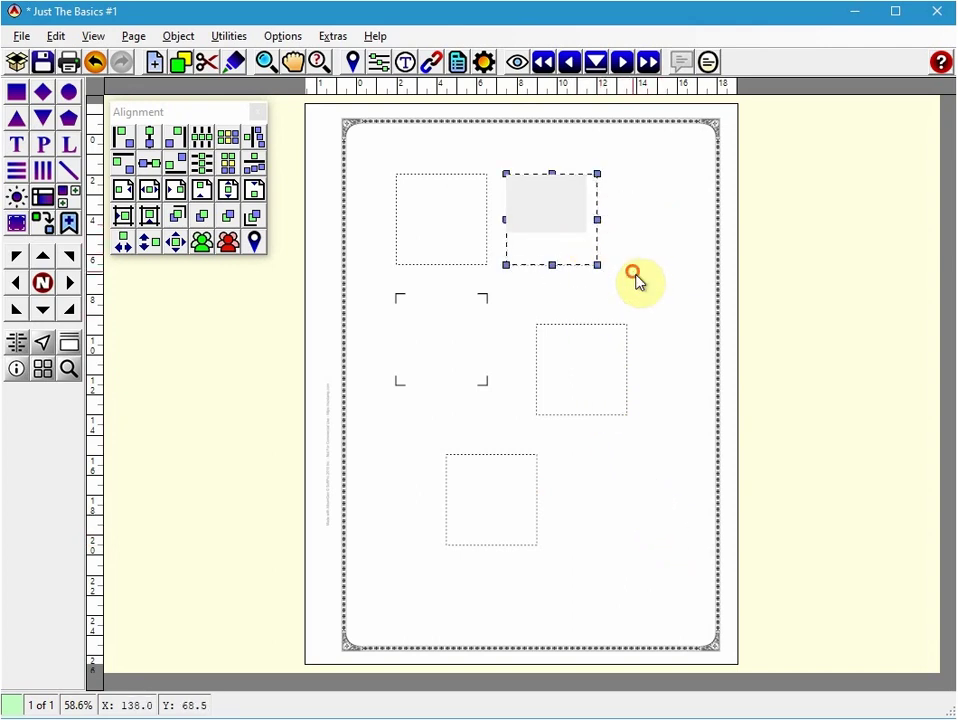
{"action": "left_click_drag", "start_coordinate": [638, 280], "coordinate": [636, 283]}
{"action": "left_click_drag", "start_coordinate": [587, 364], "coordinate": [620, 386]}
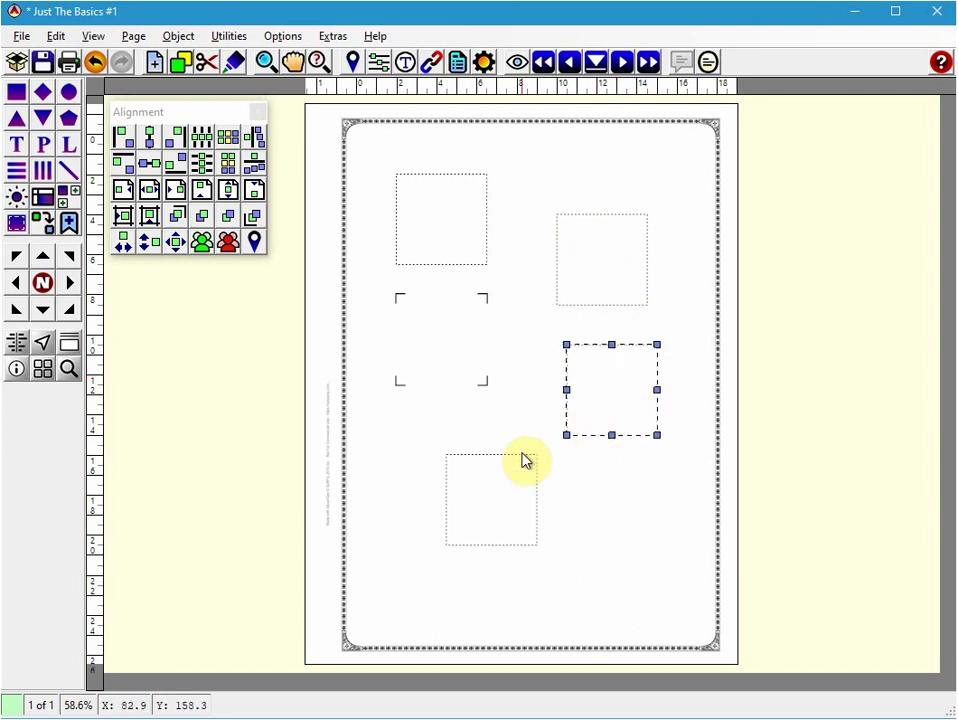
{"action": "left_click_drag", "start_coordinate": [513, 475], "coordinate": [601, 492]}
{"action": "left_click", "coordinate": [460, 343]}
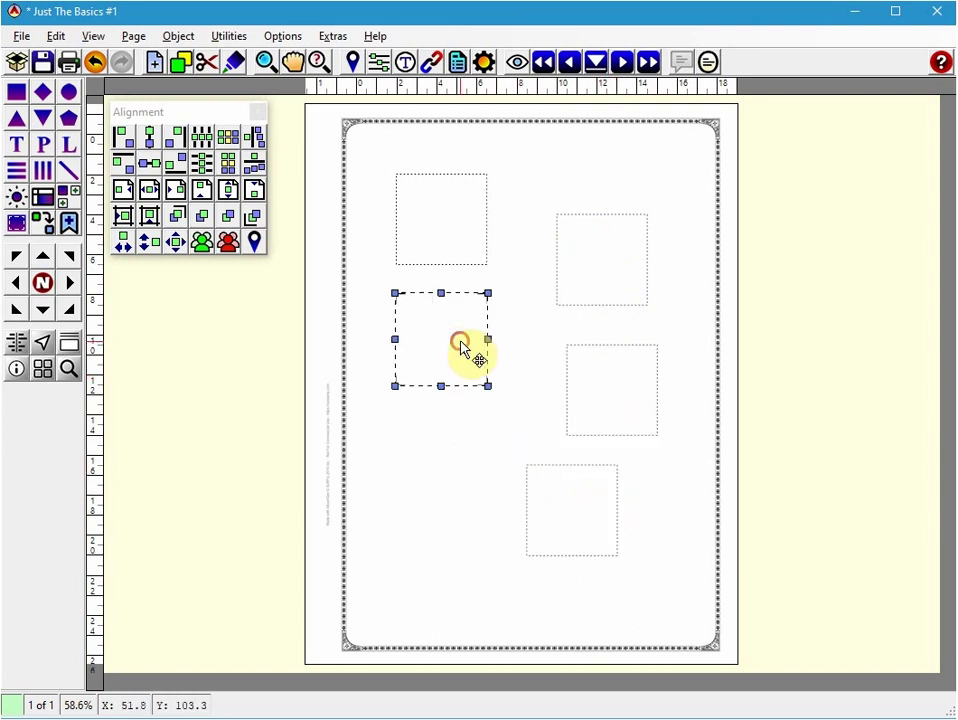
{"action": "key", "text": "Delete"}
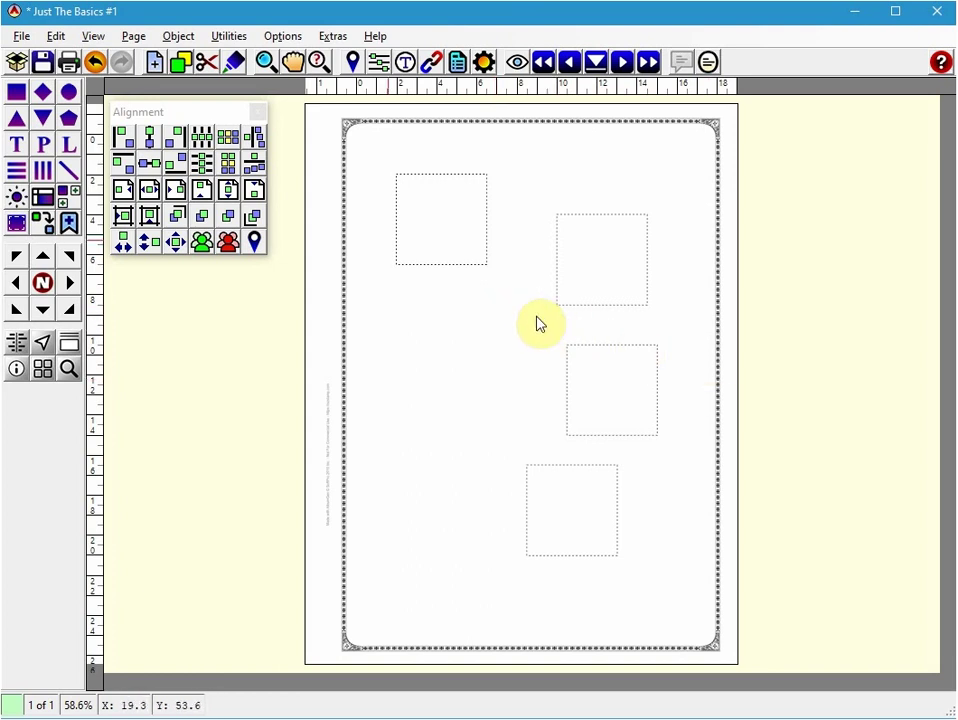
Restore the deleted crop-mark frame, park it off the page at right, and put the middle square back.
{"action": "left_click", "coordinate": [95, 62]}
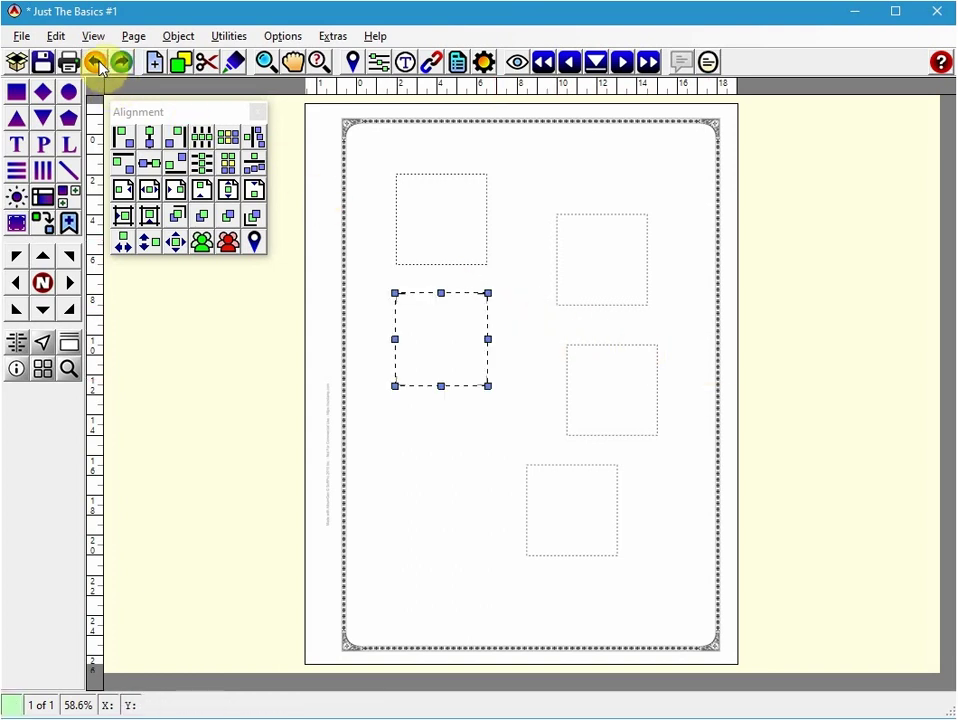
{"action": "left_click_drag", "start_coordinate": [406, 342], "coordinate": [820, 446]}
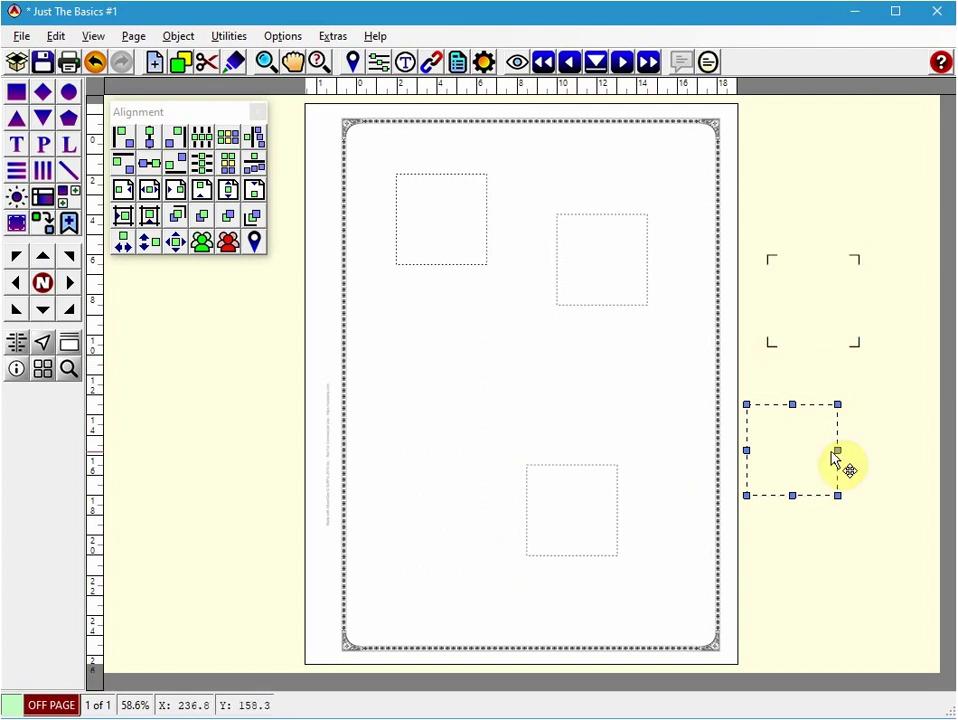
{"action": "left_click_drag", "start_coordinate": [812, 449], "coordinate": [612, 372]}
{"action": "left_click_drag", "start_coordinate": [795, 299], "coordinate": [815, 310]}
{"action": "key", "text": "ctrl+z"}
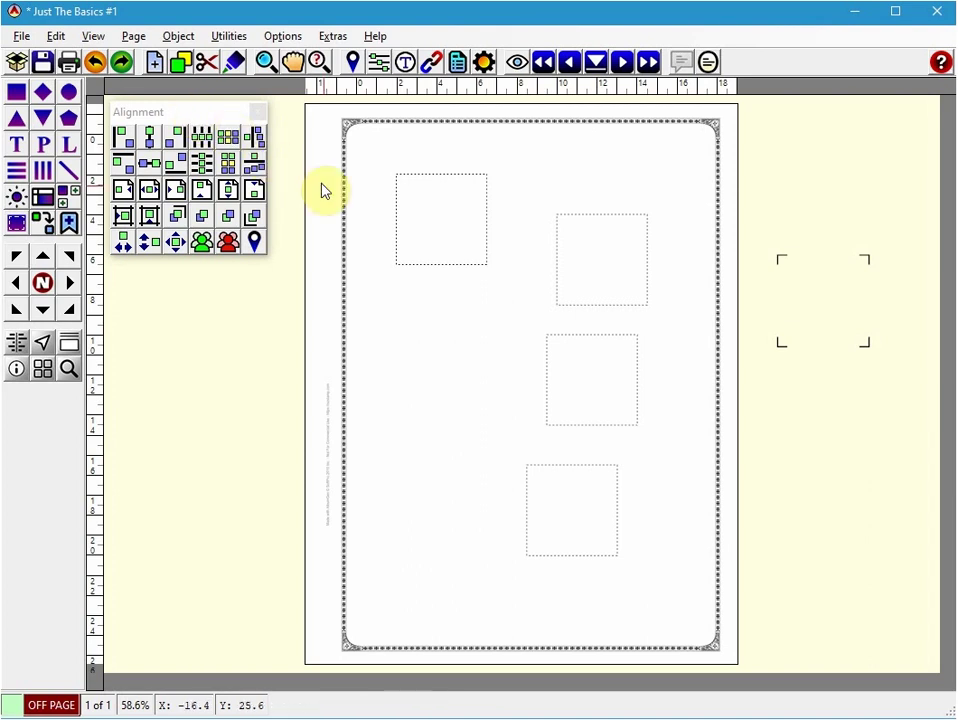
Set the top-left frame's image to the 60.bmp stamp (14 cents).
{"action": "left_click", "coordinate": [446, 225]}
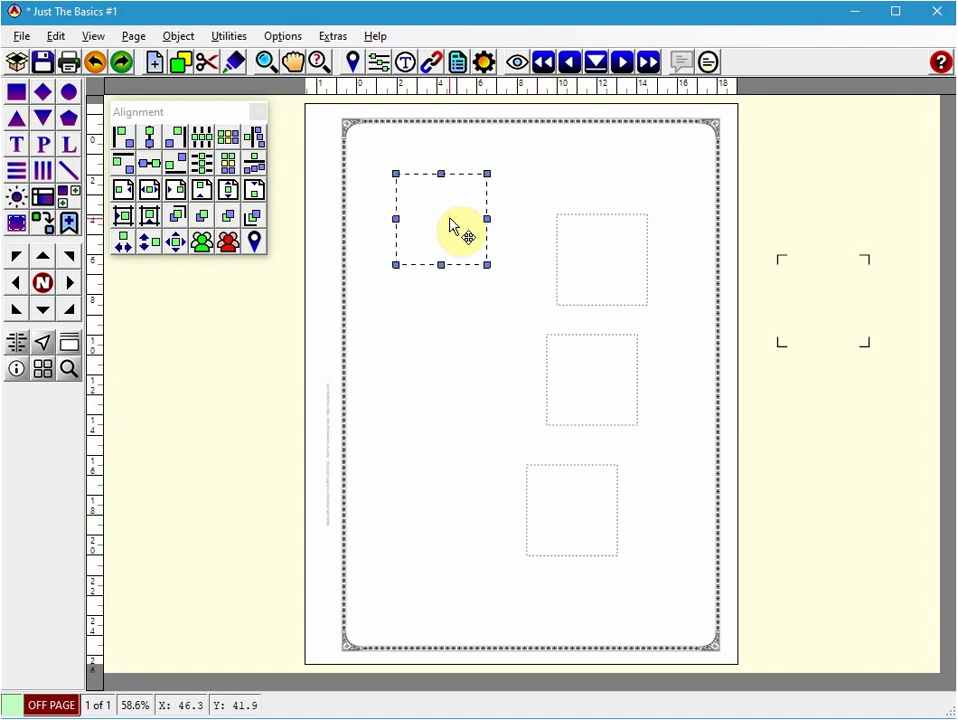
{"action": "right_click", "coordinate": [451, 221]}
{"action": "mouse_move", "coordinate": [519, 237]}
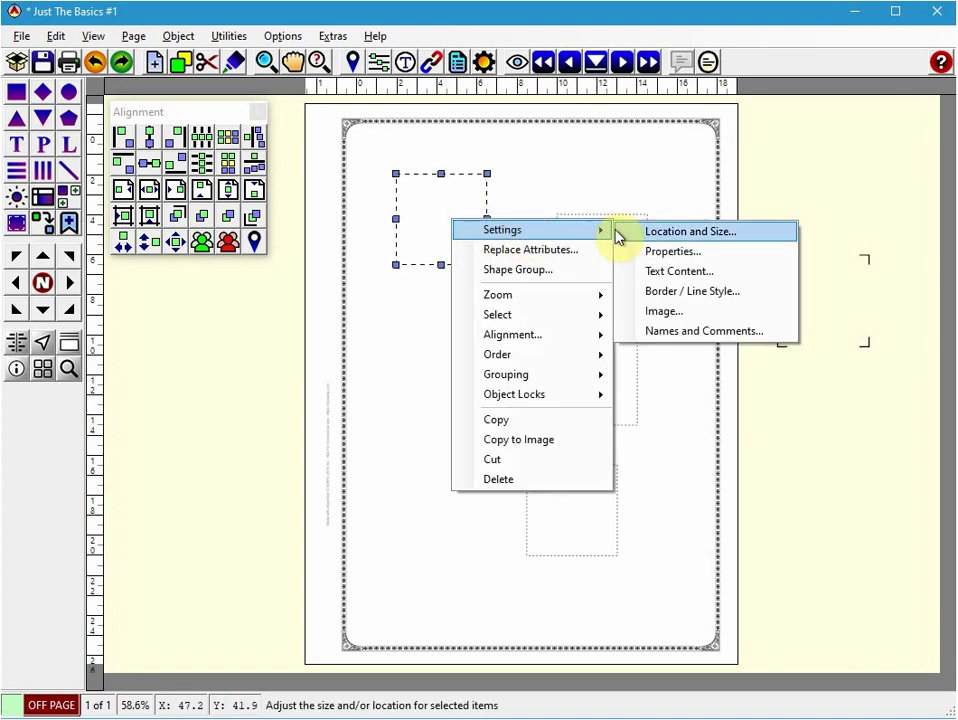
{"action": "left_click", "coordinate": [663, 311]}
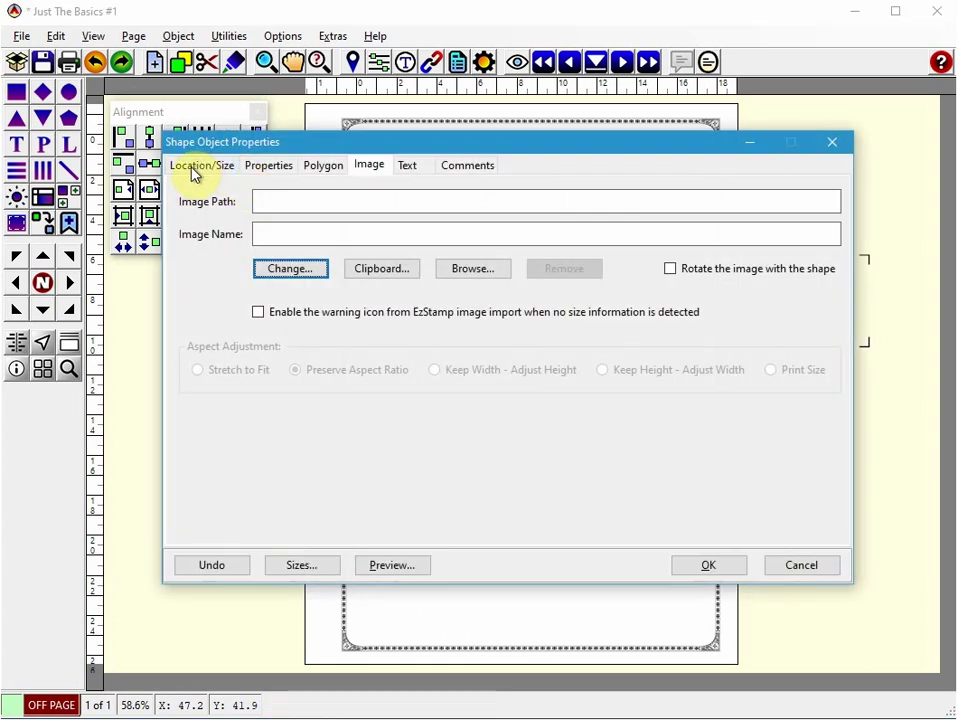
{"action": "left_click", "coordinate": [296, 272]}
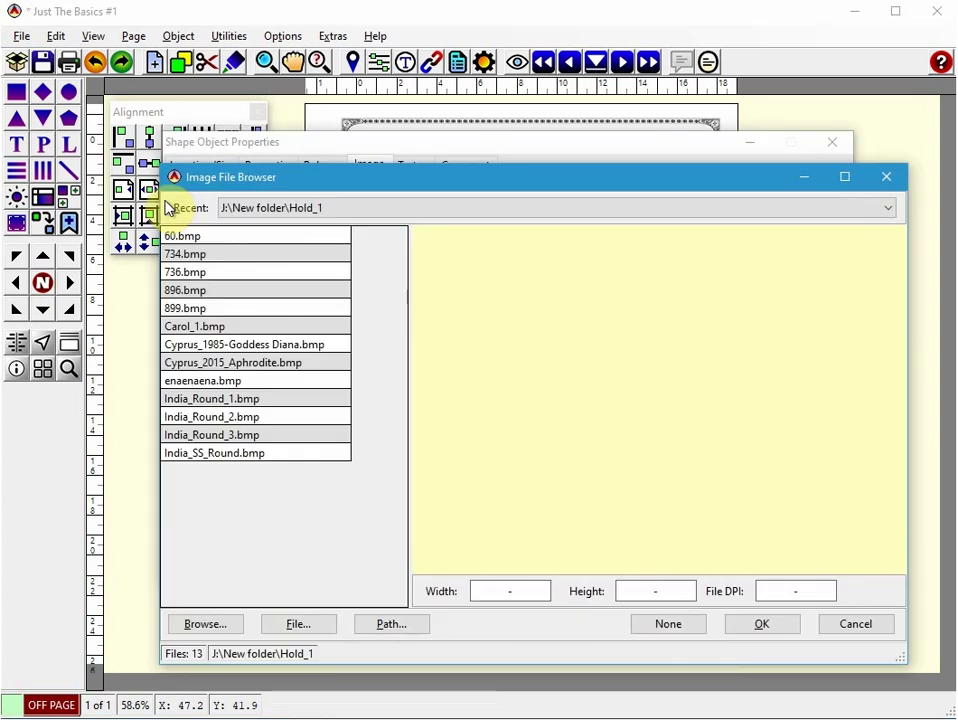
{"action": "left_click", "coordinate": [181, 238]}
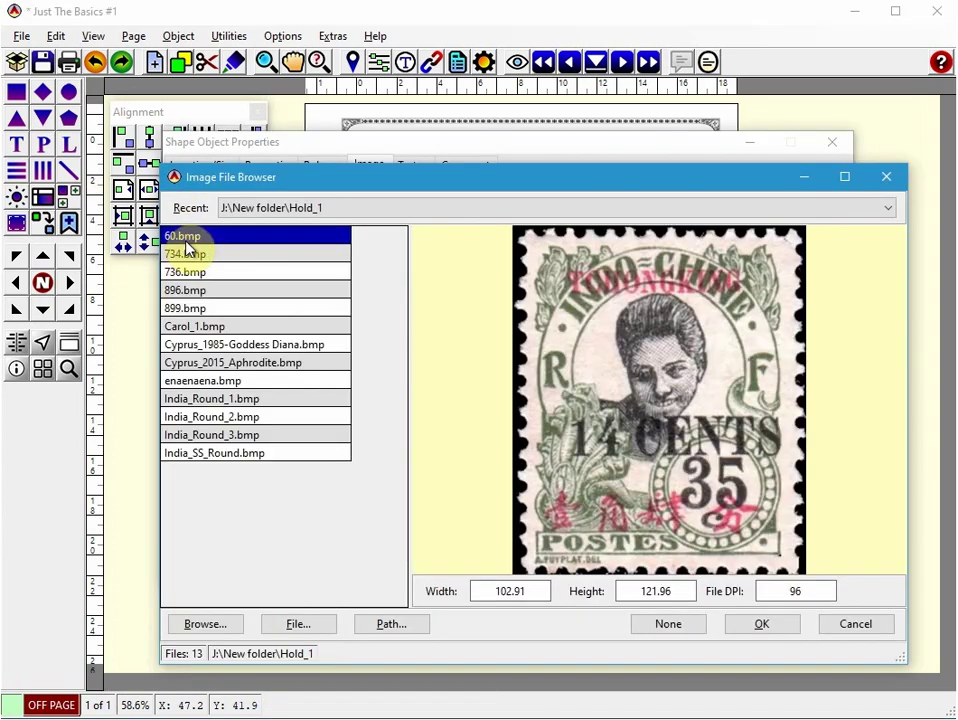
{"action": "left_click", "coordinate": [752, 624]}
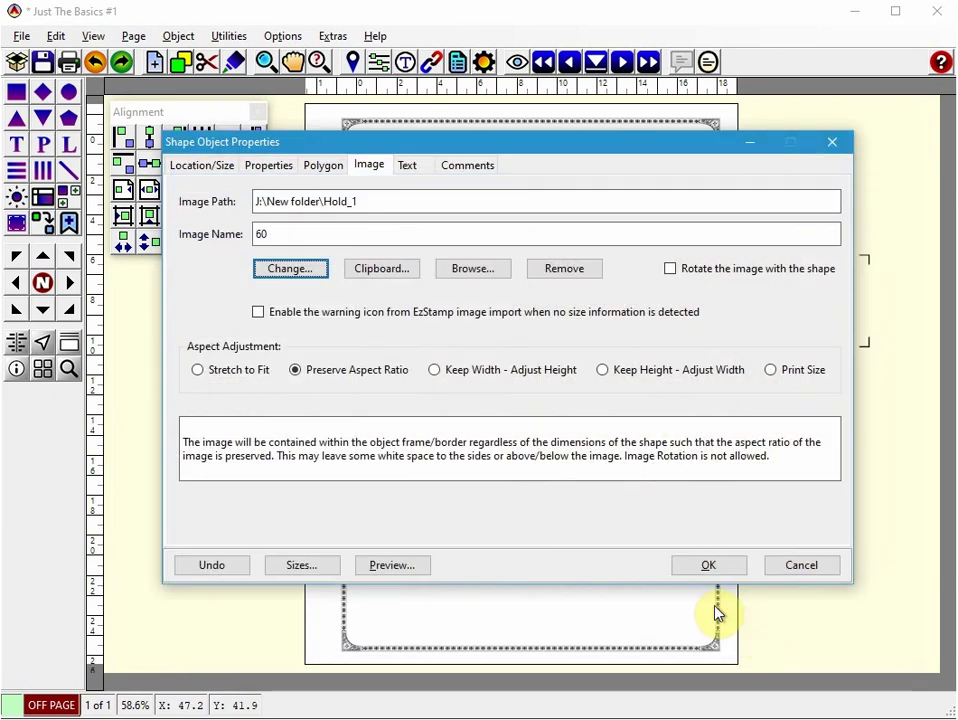
{"action": "left_click", "coordinate": [697, 563]}
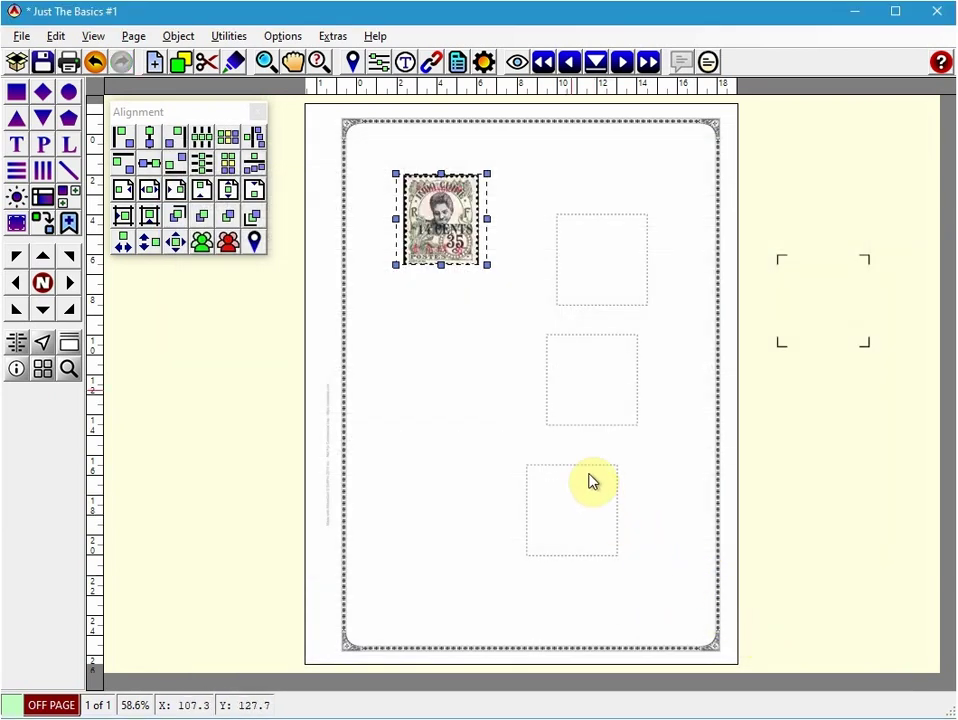
Set the middle frame's image to India_Round_1.bmp.
{"action": "left_click", "coordinate": [573, 377]}
{"action": "right_click", "coordinate": [576, 378]}
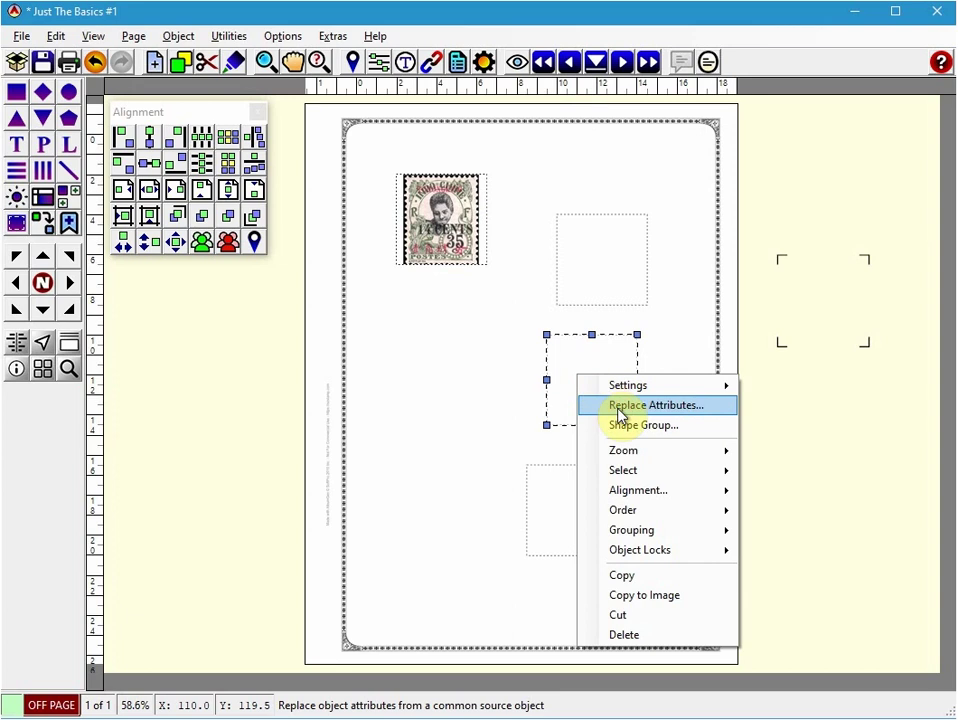
{"action": "mouse_move", "coordinate": [637, 393]}
{"action": "left_click", "coordinate": [794, 467]}
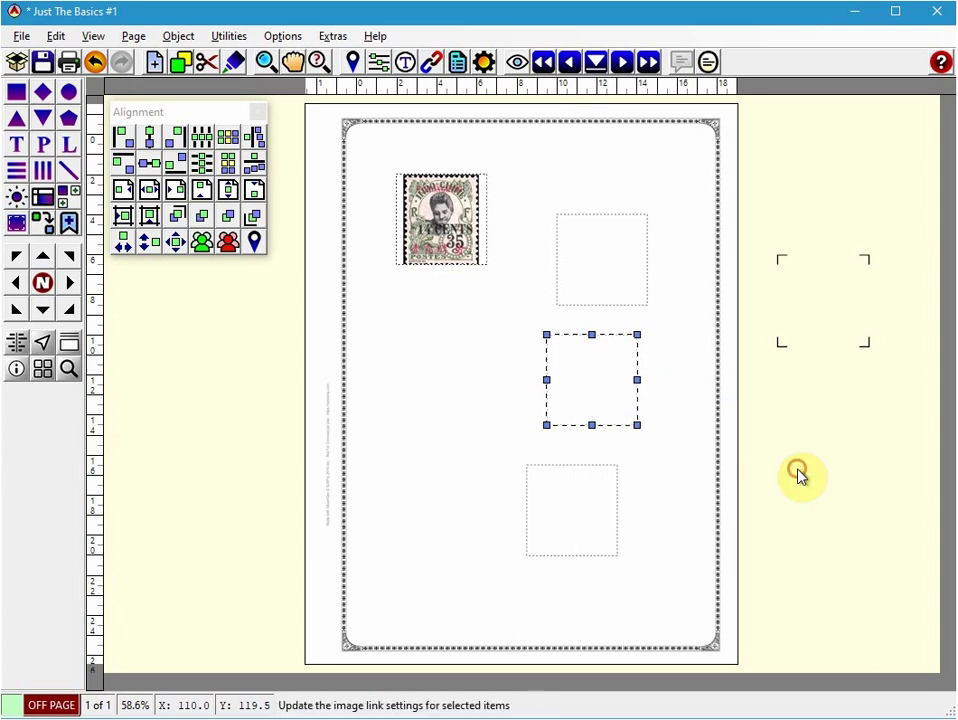
{"action": "left_click", "coordinate": [310, 269]}
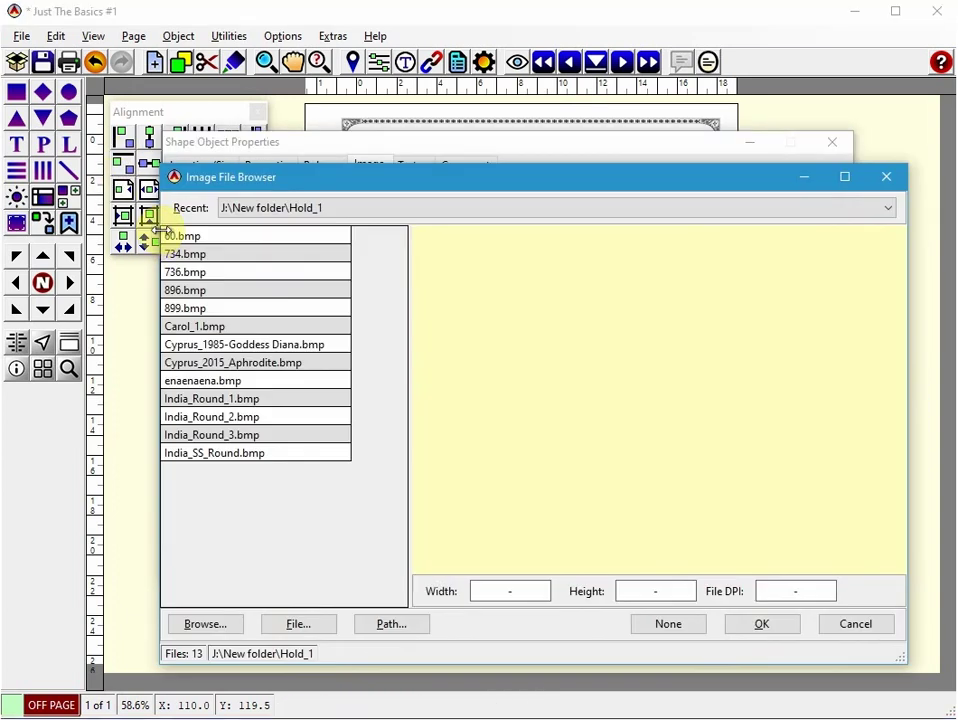
{"action": "left_click", "coordinate": [212, 402]}
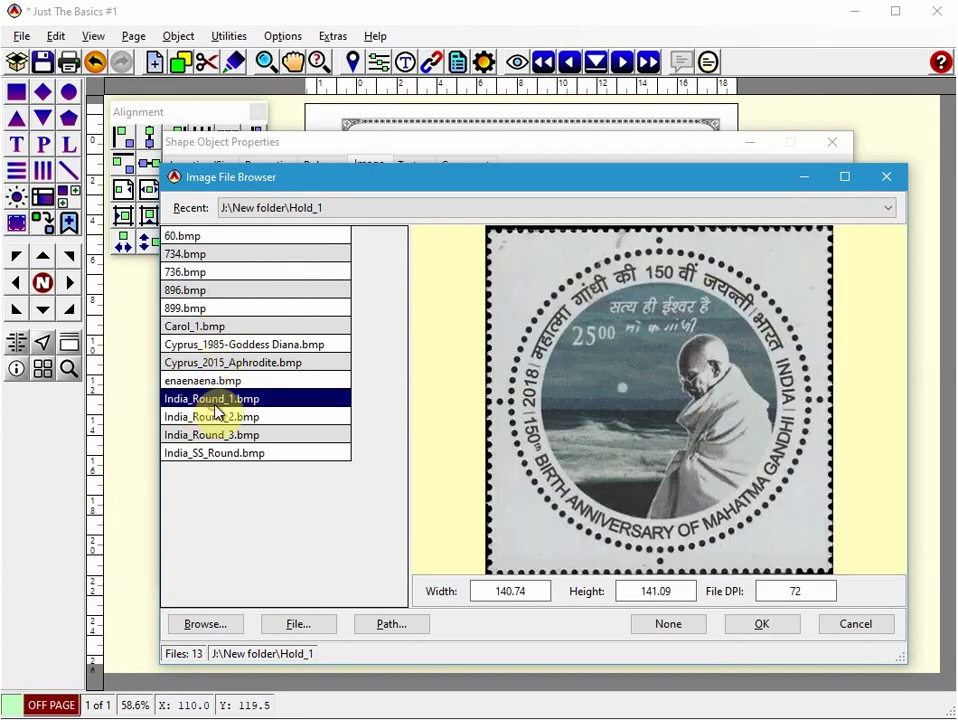
{"action": "left_click", "coordinate": [750, 628]}
{"action": "left_click", "coordinate": [710, 565]}
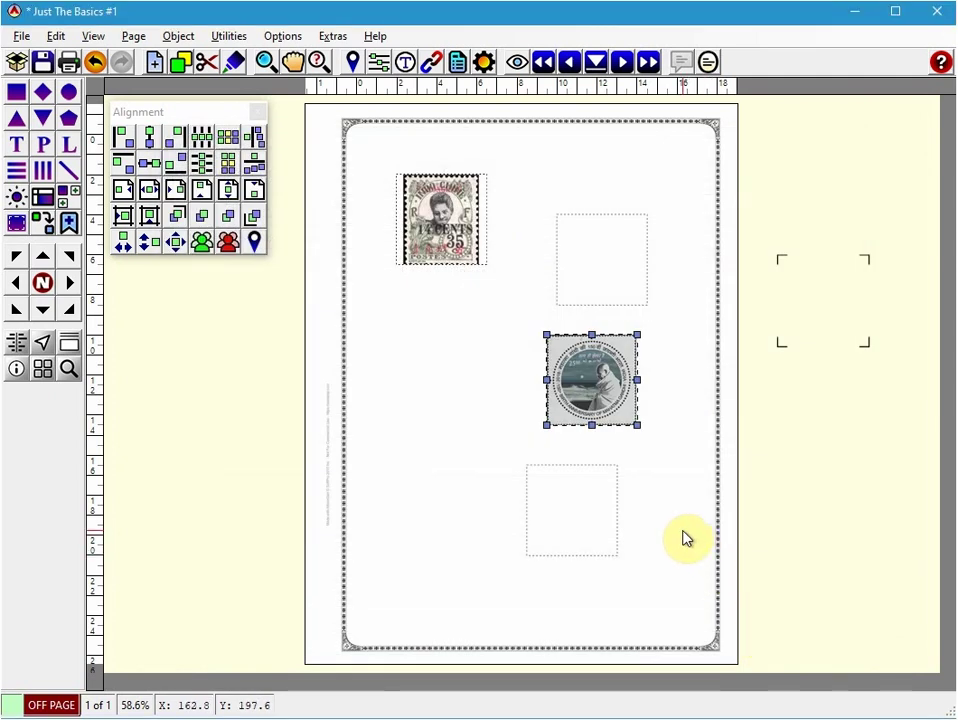
Align the empty upper-right frame's top edge with the first stamp.
{"action": "left_click", "coordinate": [683, 538]}
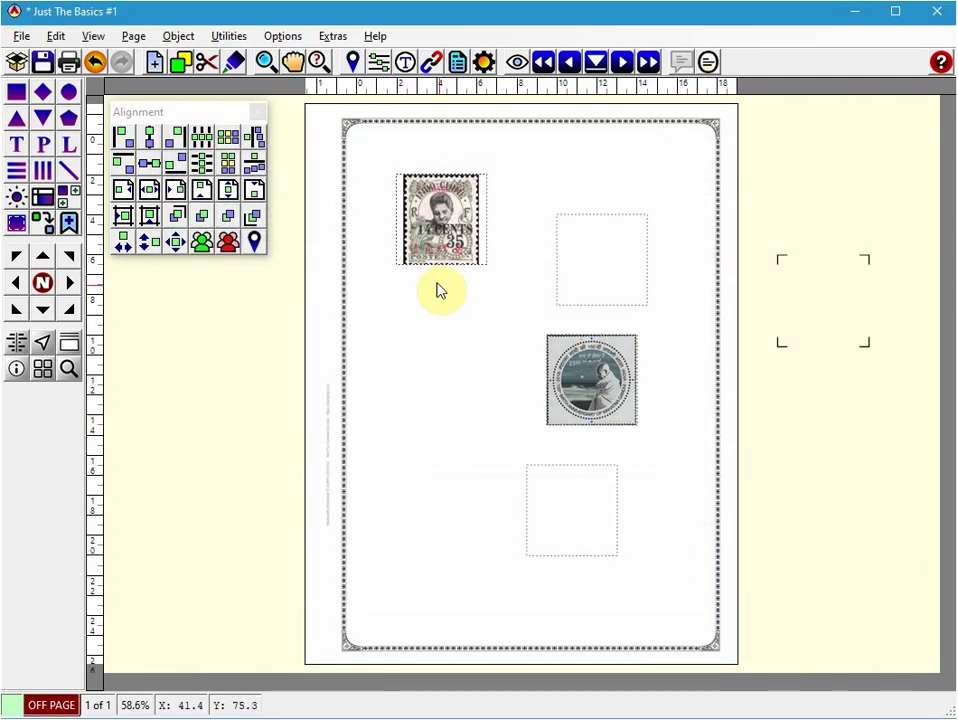
{"action": "left_click", "coordinate": [425, 218]}
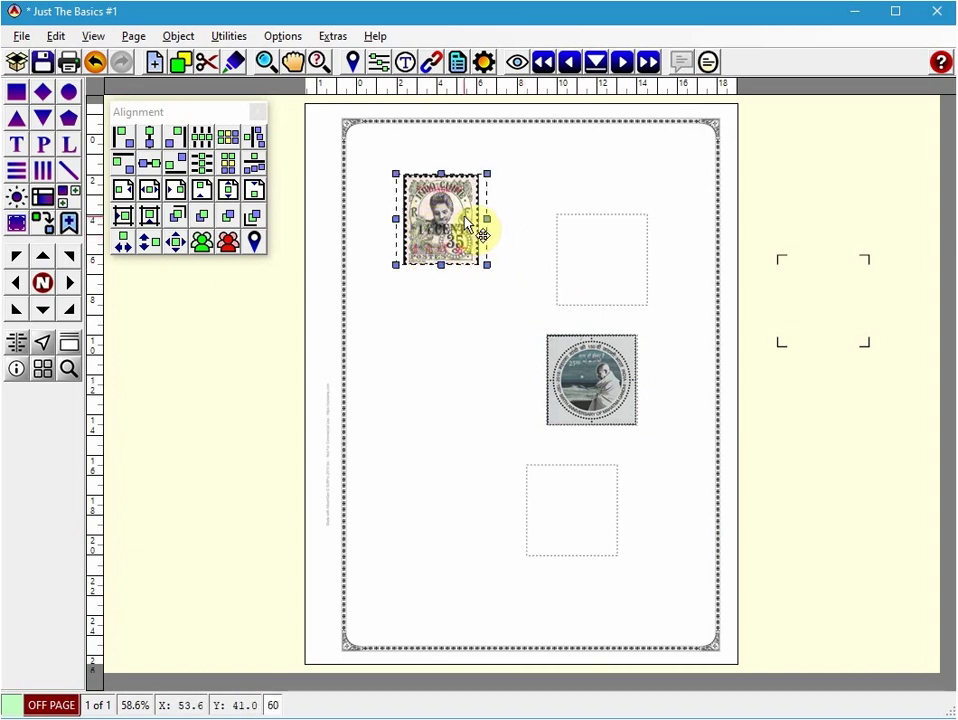
{"action": "left_click", "coordinate": [614, 258], "text": "shift"}
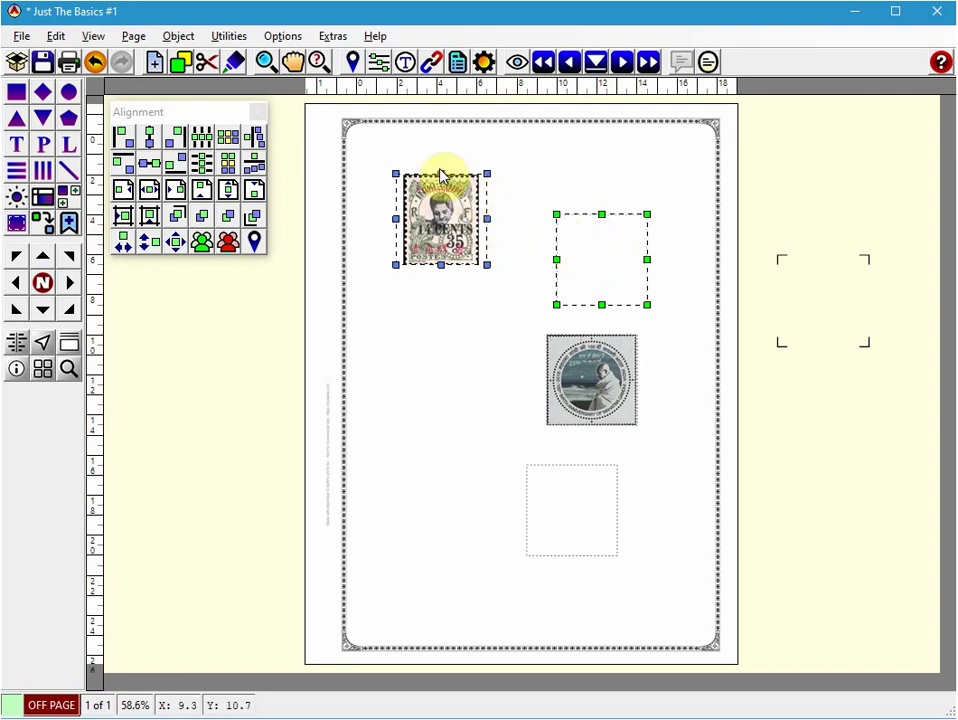
{"action": "left_click", "coordinate": [126, 136]}
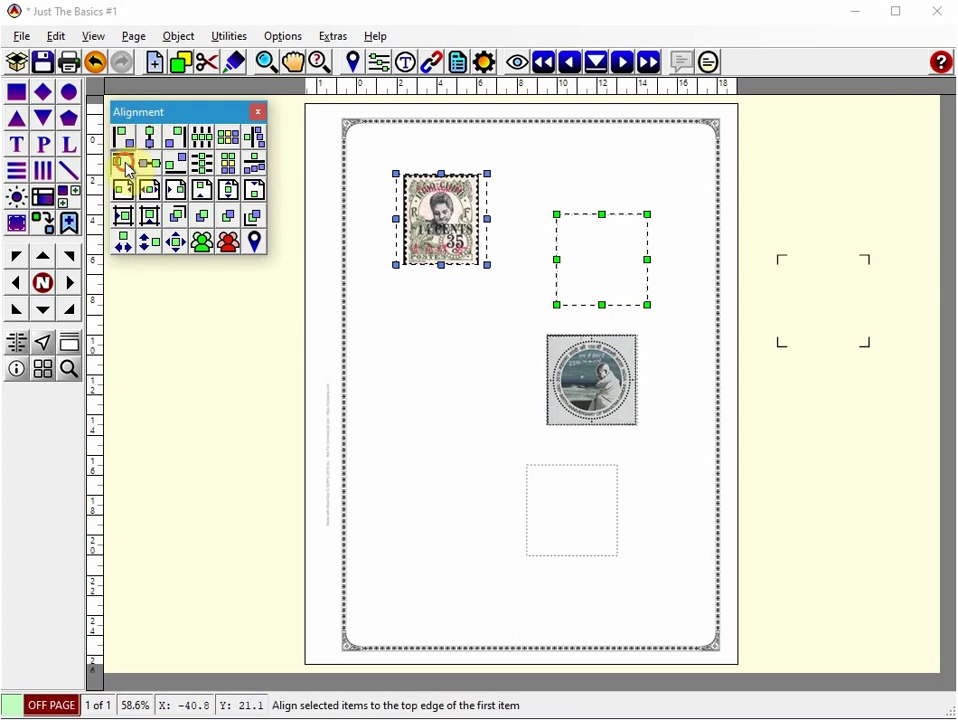
{"action": "left_click", "coordinate": [124, 166]}
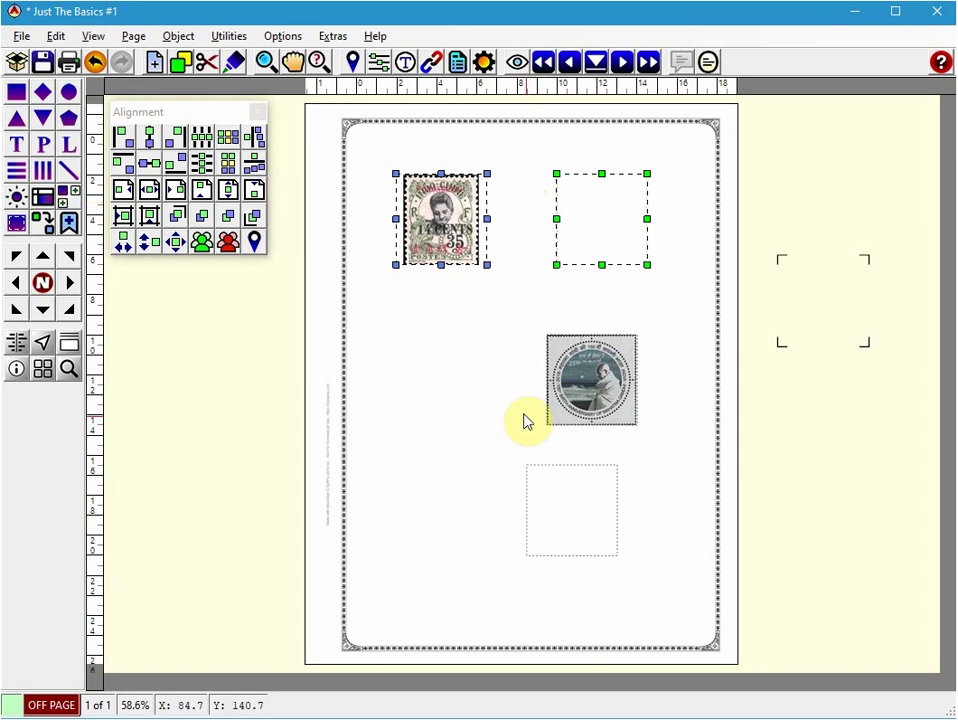
Select the first stamp, the round India stamp and the empty lower frame together.
{"action": "left_click", "coordinate": [478, 370]}
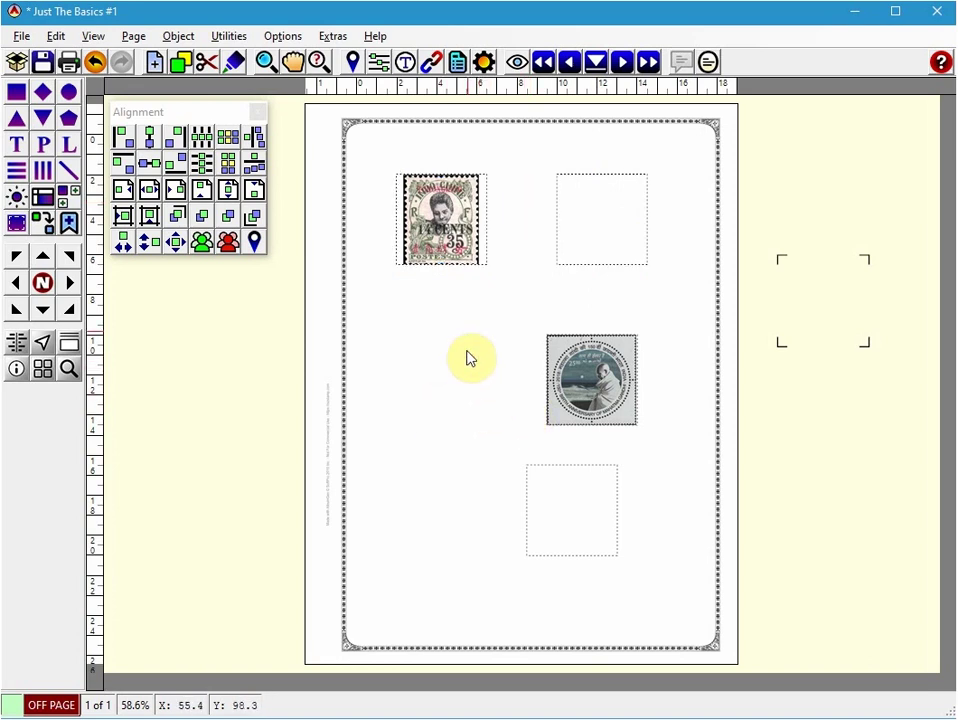
{"action": "left_click", "coordinate": [440, 222]}
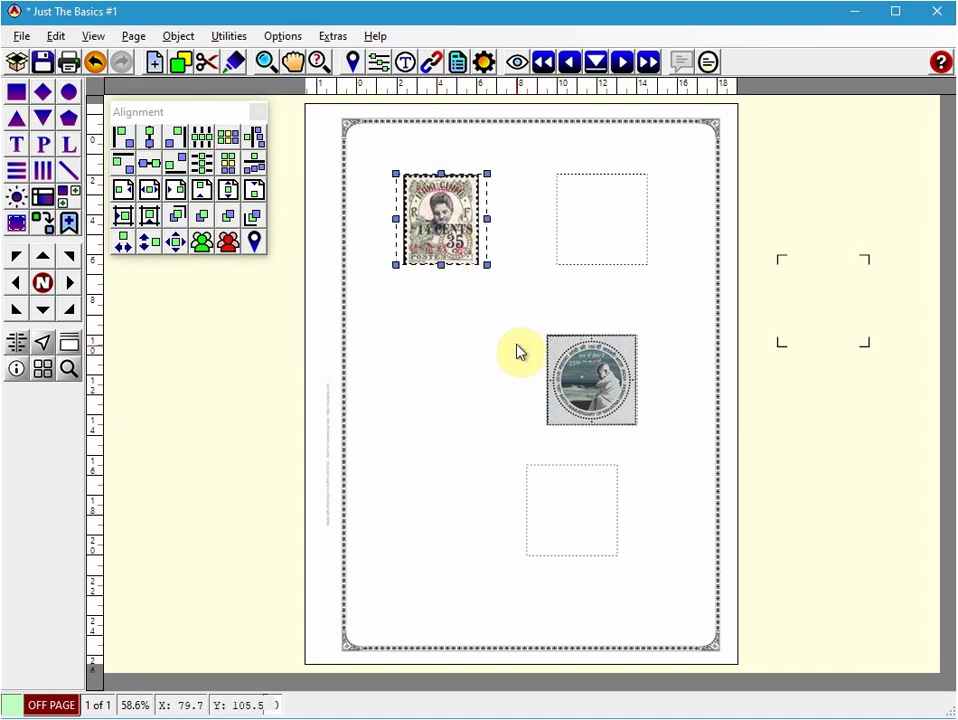
{"action": "left_click", "coordinate": [590, 380], "text": "shift"}
{"action": "left_click", "coordinate": [566, 503], "text": "shift"}
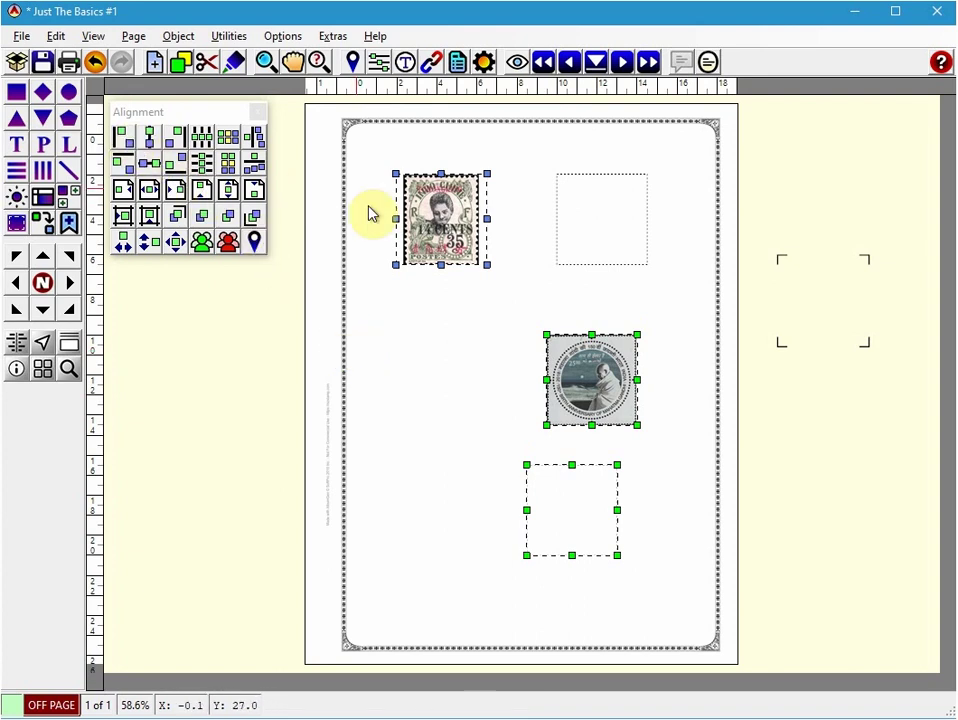
Left-align the India stamp and lower frame under the first stamp and distribute all three vertically.
{"action": "left_click", "coordinate": [124, 137]}
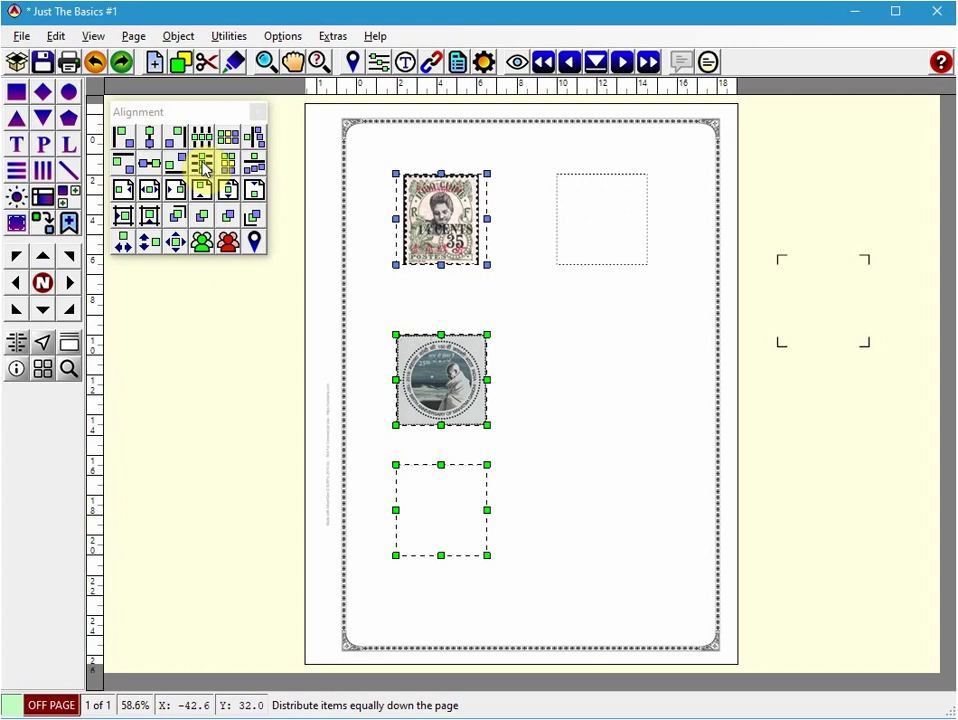
{"action": "left_click", "coordinate": [203, 168]}
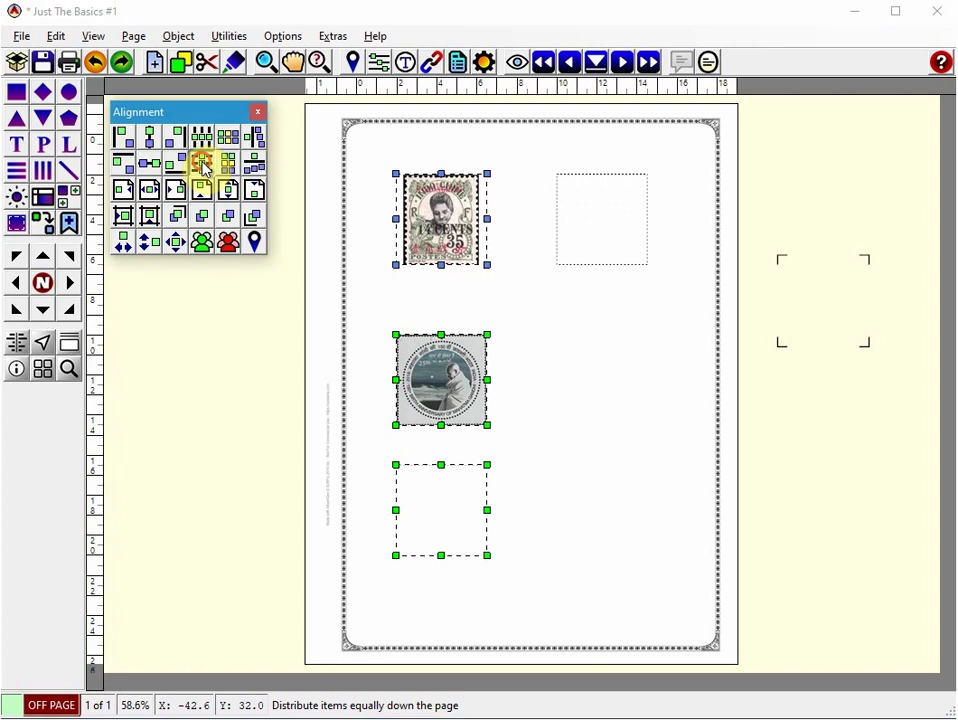
{"action": "left_click", "coordinate": [621, 461]}
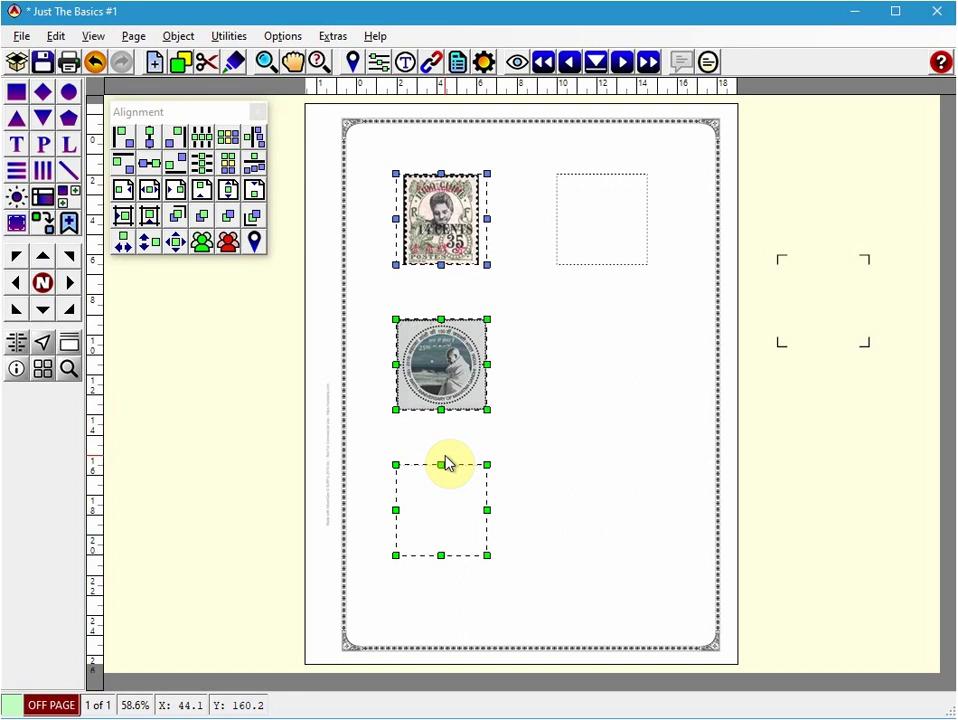
{"action": "left_click", "coordinate": [548, 404]}
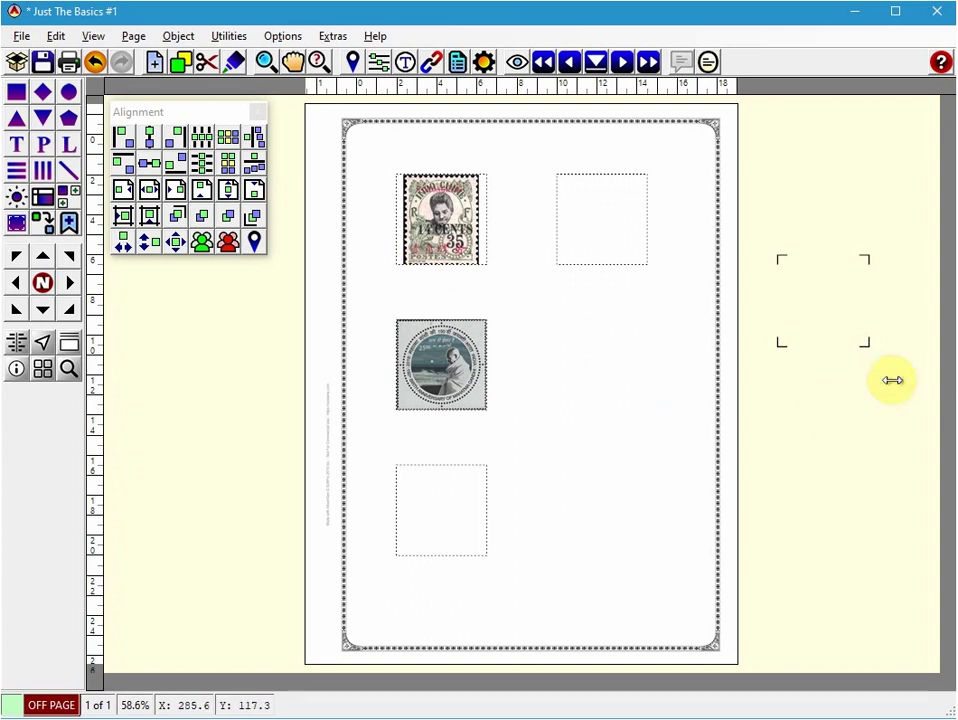
Drop 899.bmp into the upper-right frame and set enaenaena.bmp beside the page.
{"action": "key", "text": "alt+Tab"}
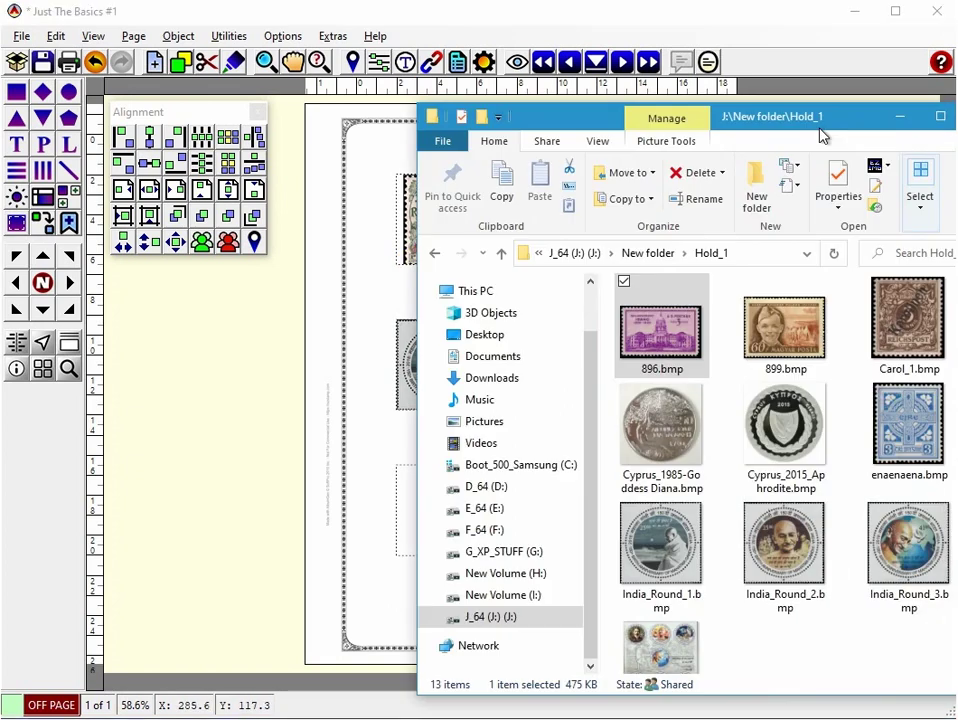
{"action": "left_click_drag", "start_coordinate": [823, 133], "coordinate": [95, 125]}
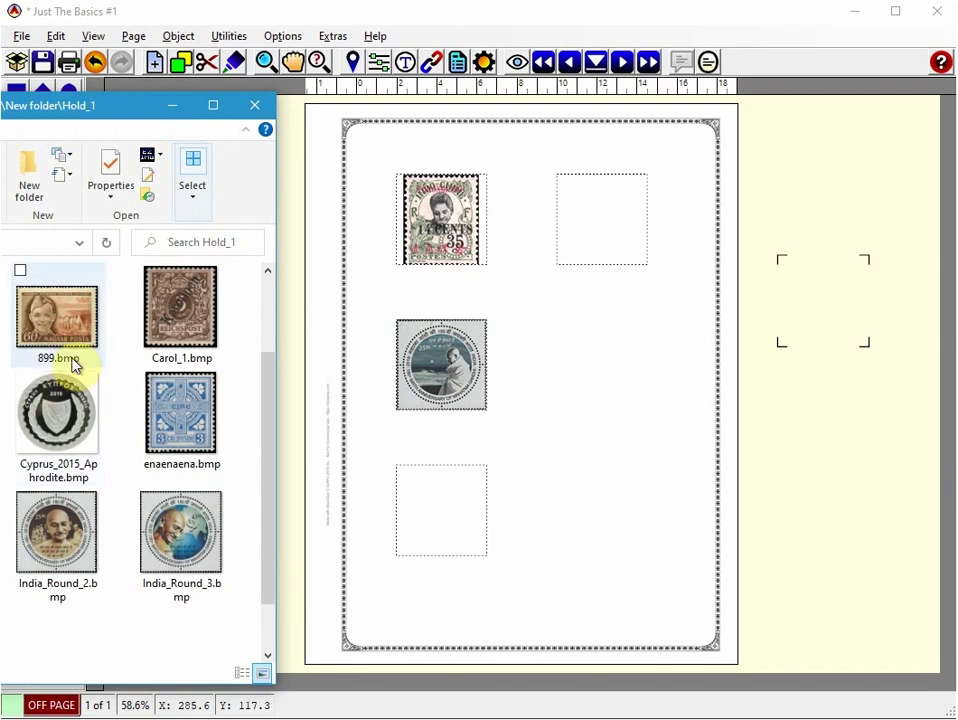
{"action": "left_click_drag", "start_coordinate": [68, 325], "coordinate": [607, 223]}
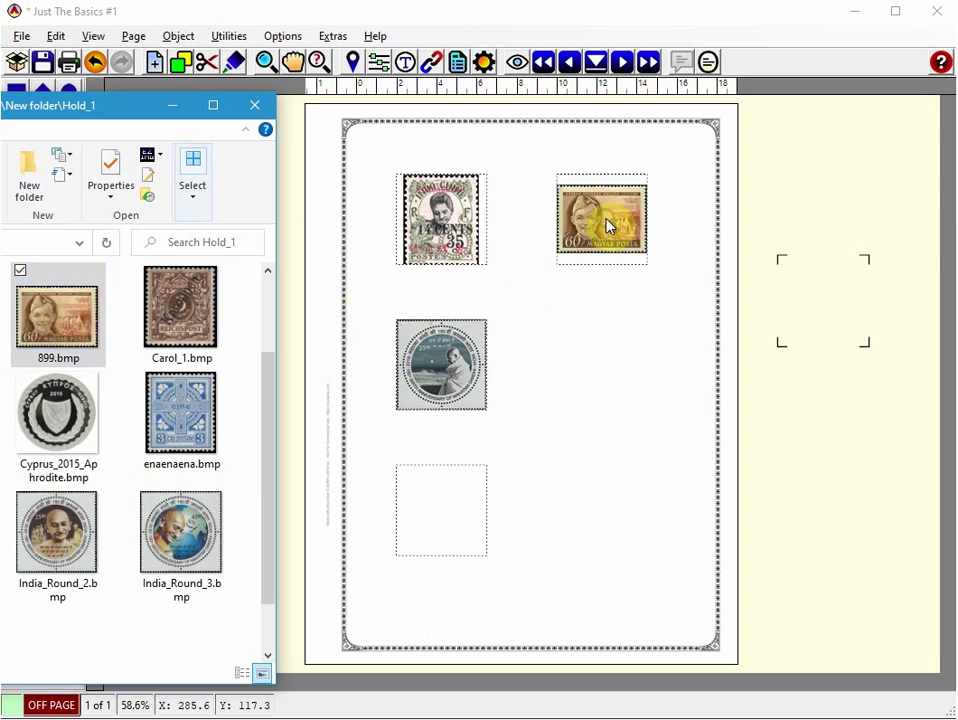
{"action": "left_click_drag", "start_coordinate": [178, 441], "coordinate": [817, 306]}
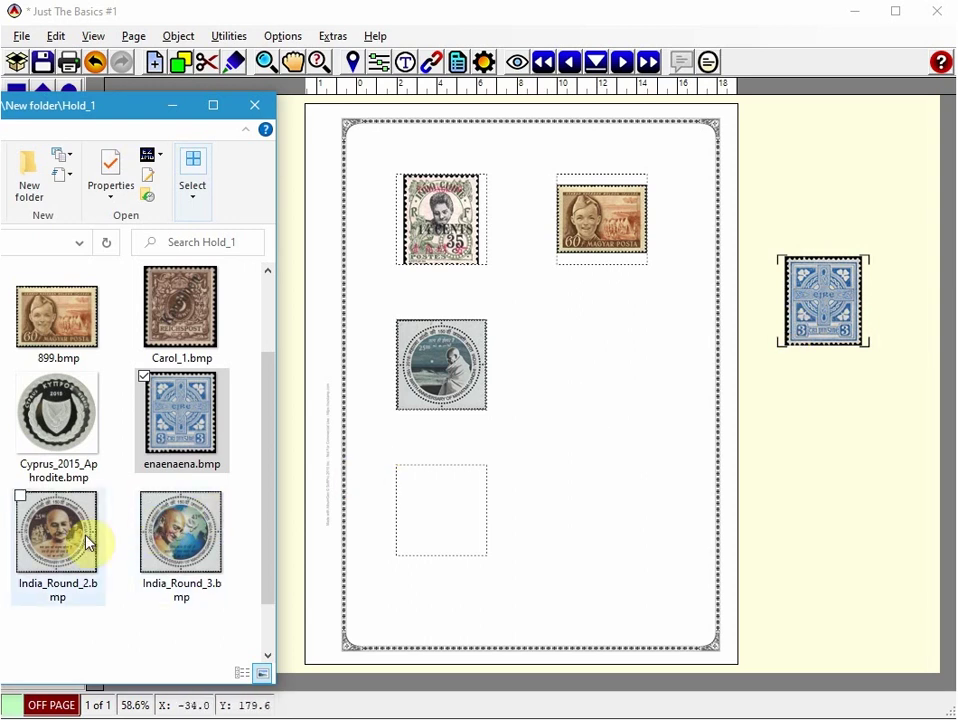
Place India_Round_3.bmp in the lower frame, close Explorer, and switch to EzStamp.
{"action": "left_click_drag", "start_coordinate": [57, 408], "coordinate": [58, 440]}
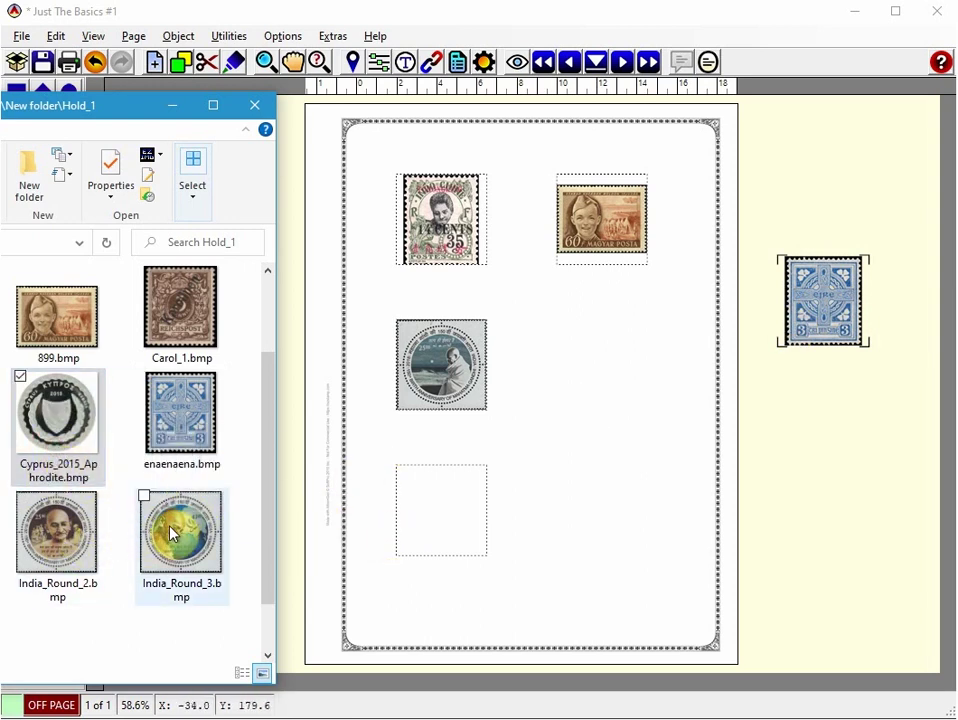
{"action": "left_click_drag", "start_coordinate": [170, 533], "coordinate": [425, 516]}
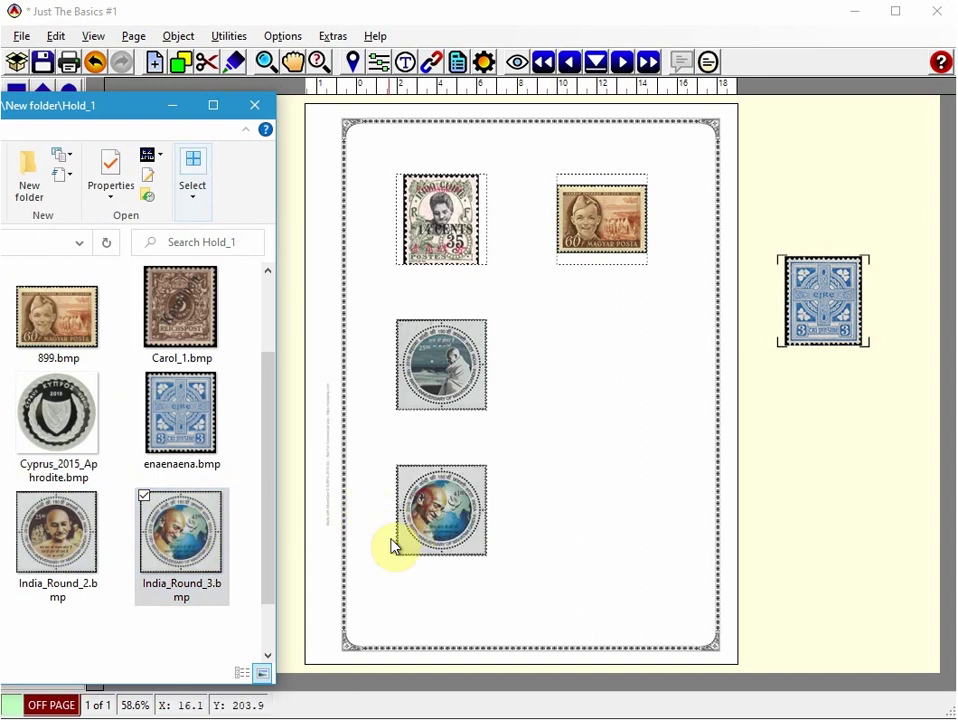
{"action": "left_click", "coordinate": [531, 410]}
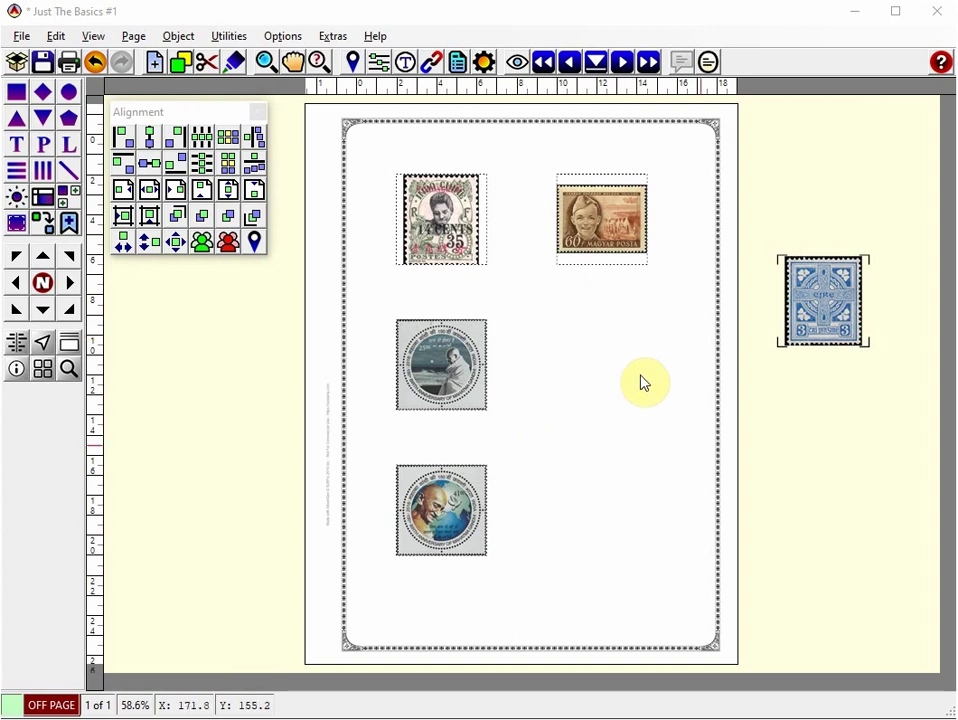
{"action": "key", "text": "alt+Tab"}
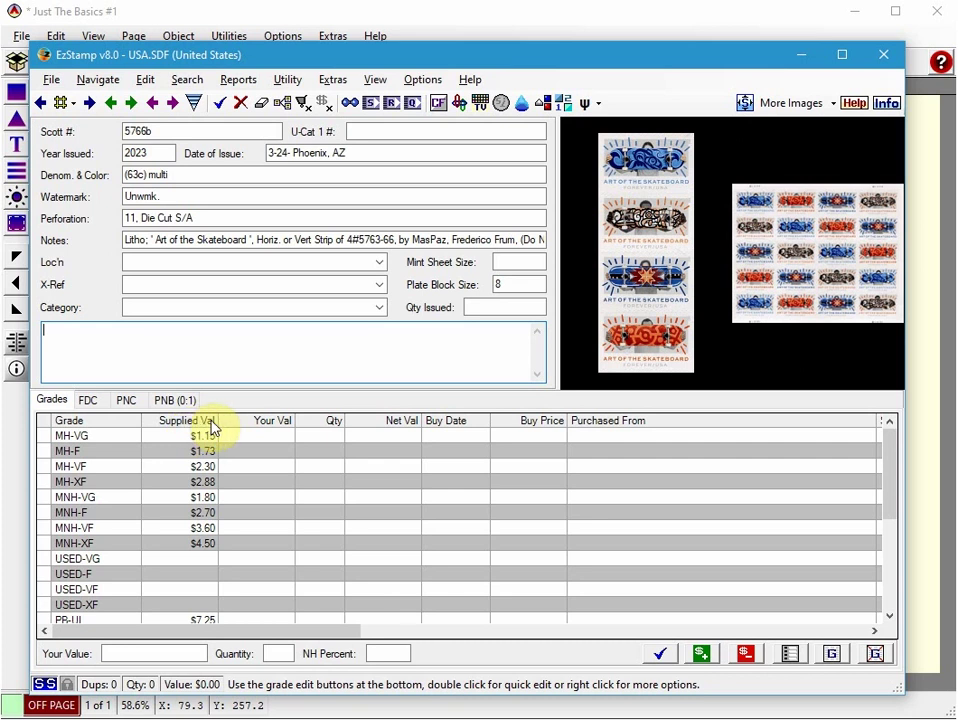
{"action": "left_click", "coordinate": [436, 82]}
{"action": "left_click", "coordinate": [455, 97]}
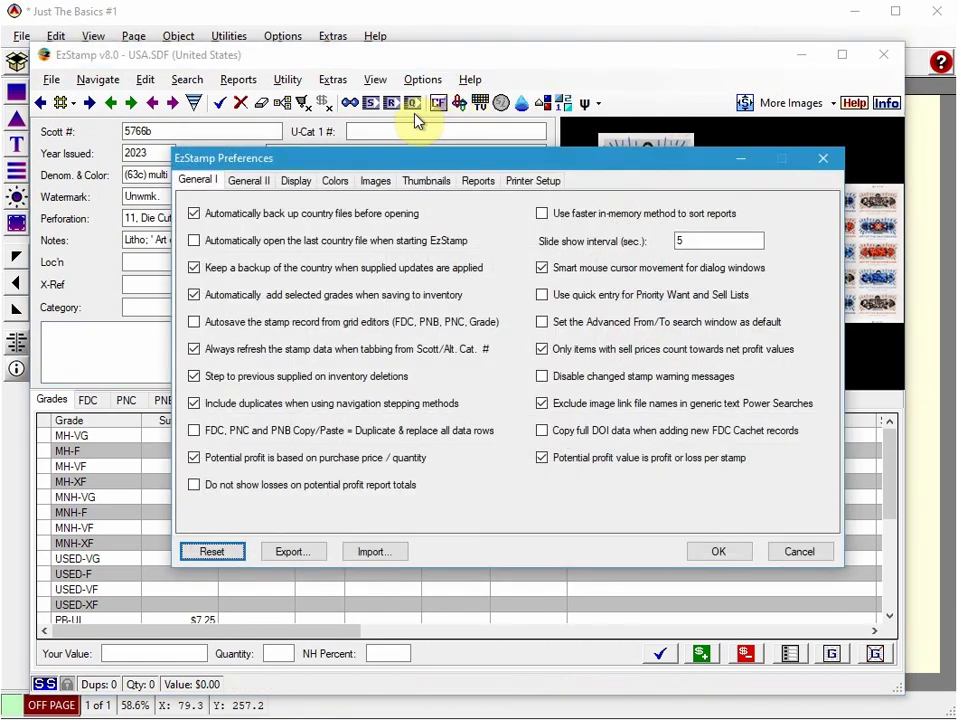
{"action": "left_click", "coordinate": [250, 181]}
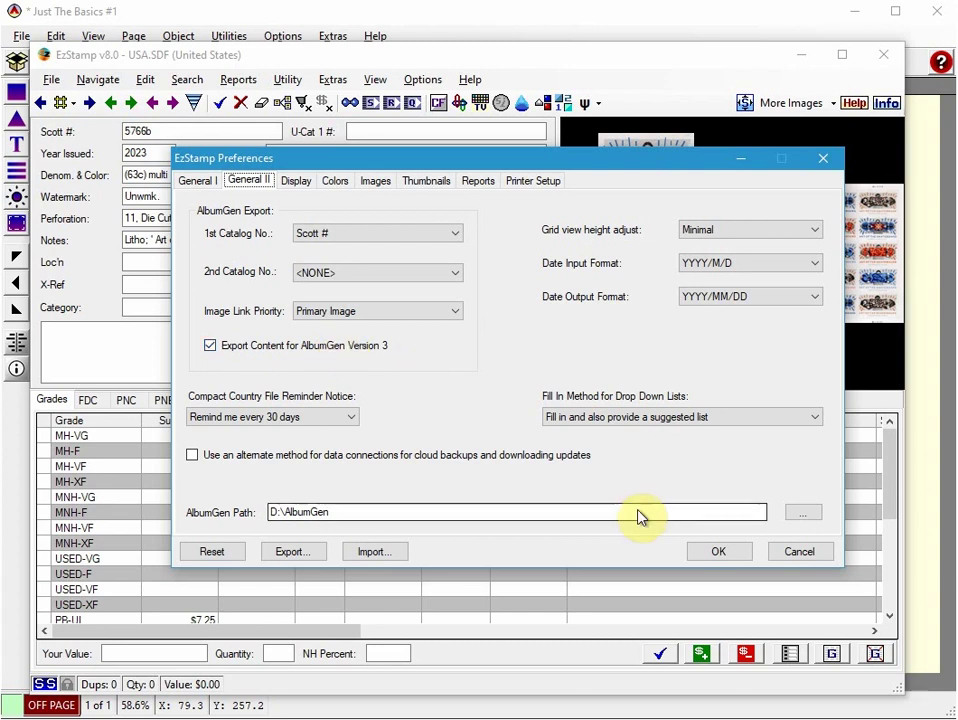
{"action": "left_click", "coordinate": [799, 552]}
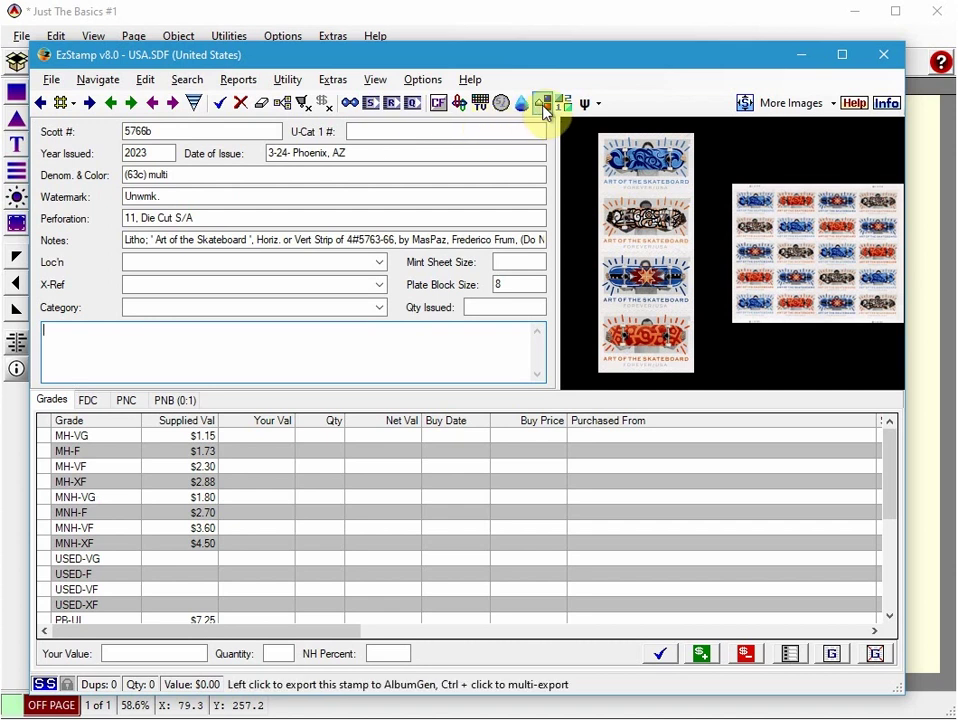
Multi-export all 27 stamps issued in 2023 to AlbumGen and close the export dialog.
{"action": "left_click", "coordinate": [543, 106], "text": "ctrl"}
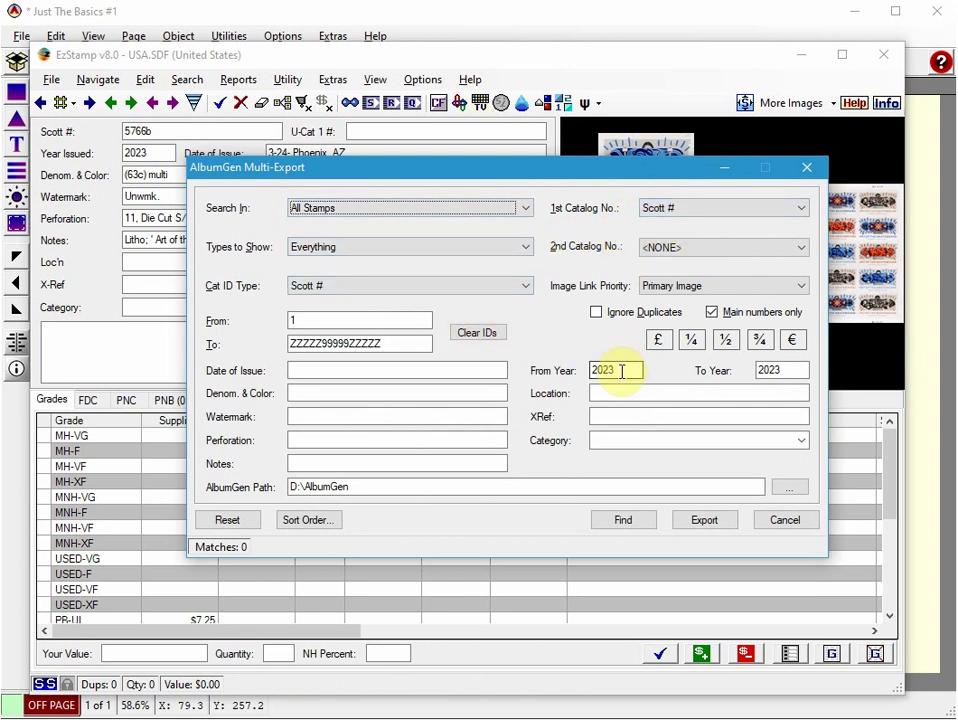
{"action": "left_click", "coordinate": [636, 528]}
{"action": "left_click", "coordinate": [700, 524]}
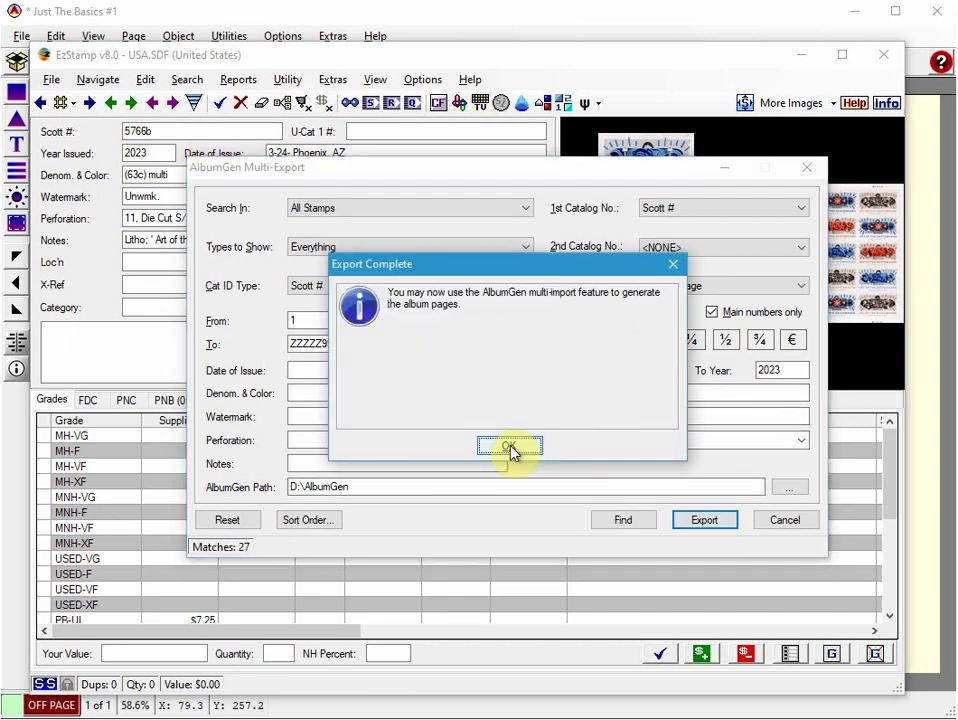
{"action": "left_click", "coordinate": [511, 450]}
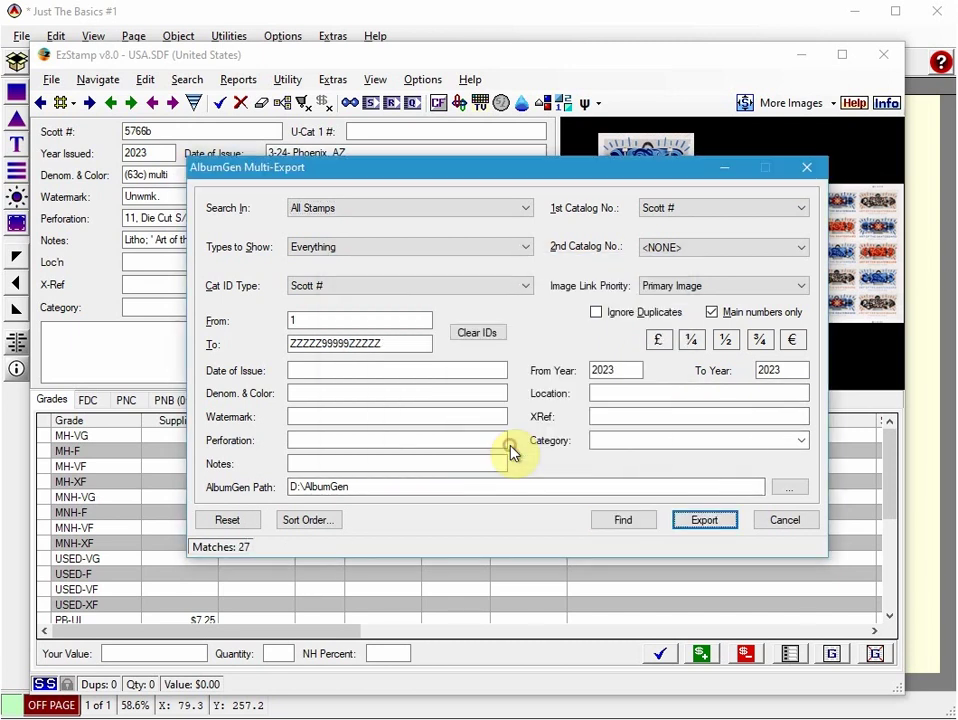
{"action": "left_click", "coordinate": [776, 521]}
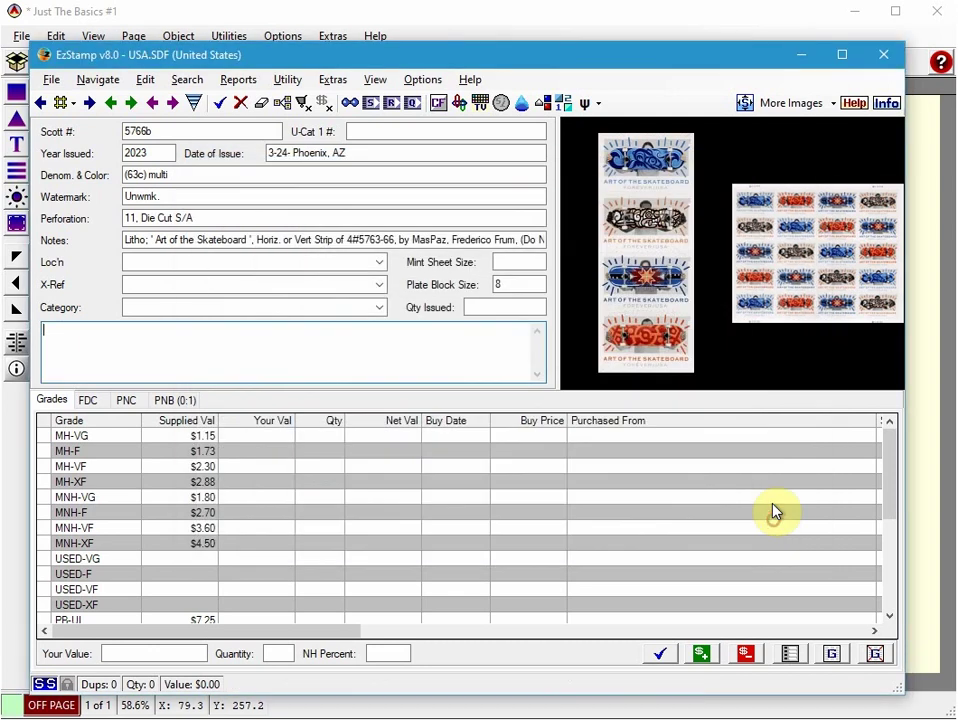
Minimise EzStamp, save the album changes, and open Extras > EzStamp Import.
{"action": "left_click", "coordinate": [798, 56]}
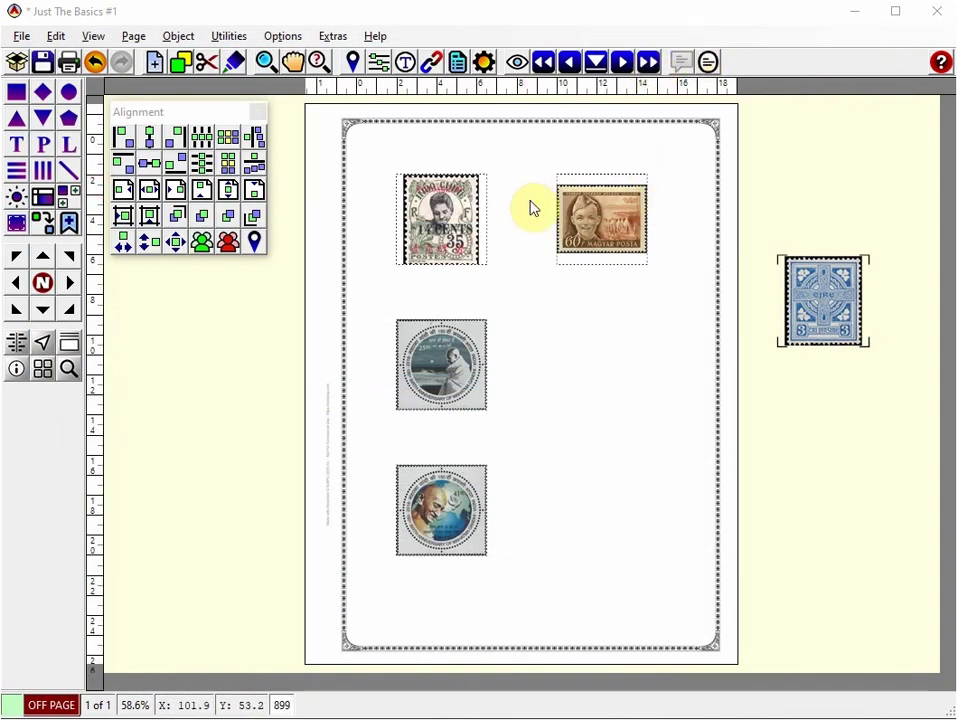
{"action": "left_click", "coordinate": [324, 37]}
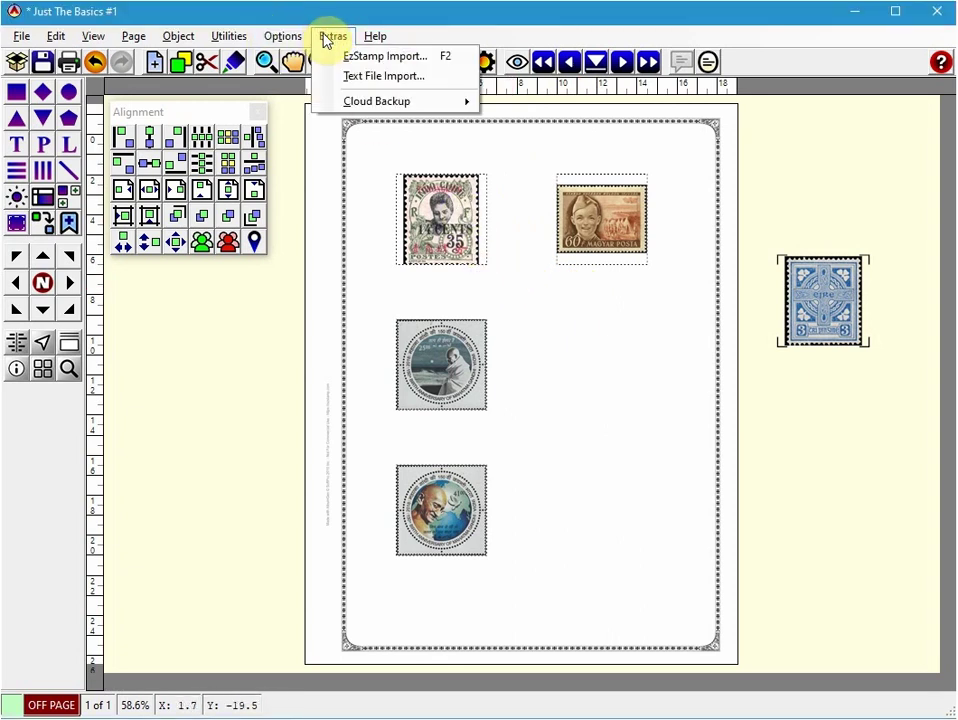
{"action": "left_click", "coordinate": [413, 58]}
{"action": "left_click", "coordinate": [509, 496]}
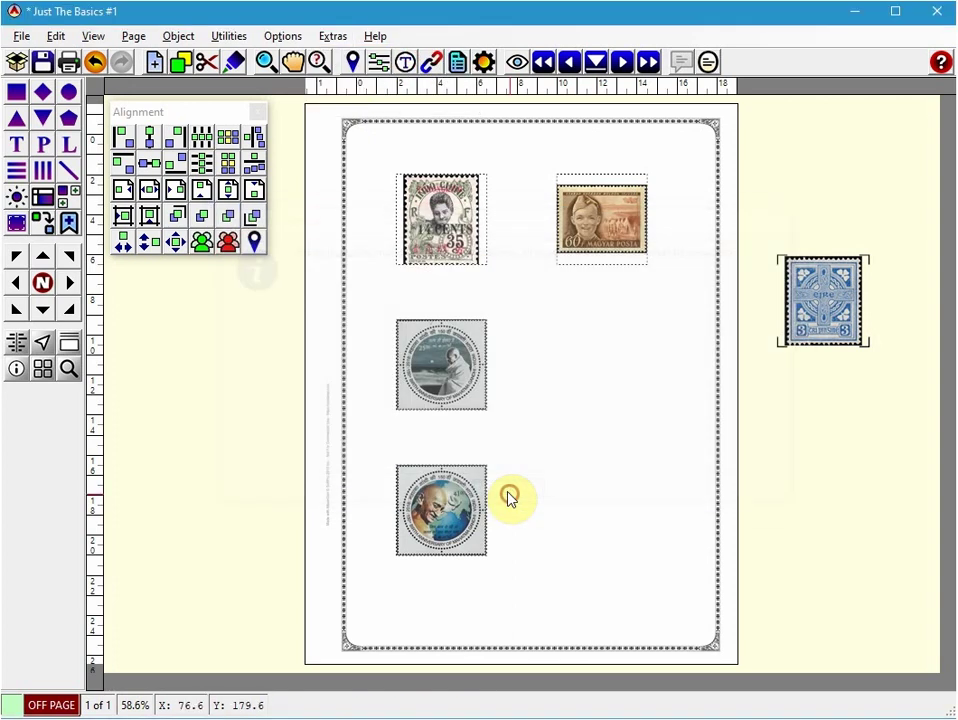
{"action": "left_click", "coordinate": [146, 168]}
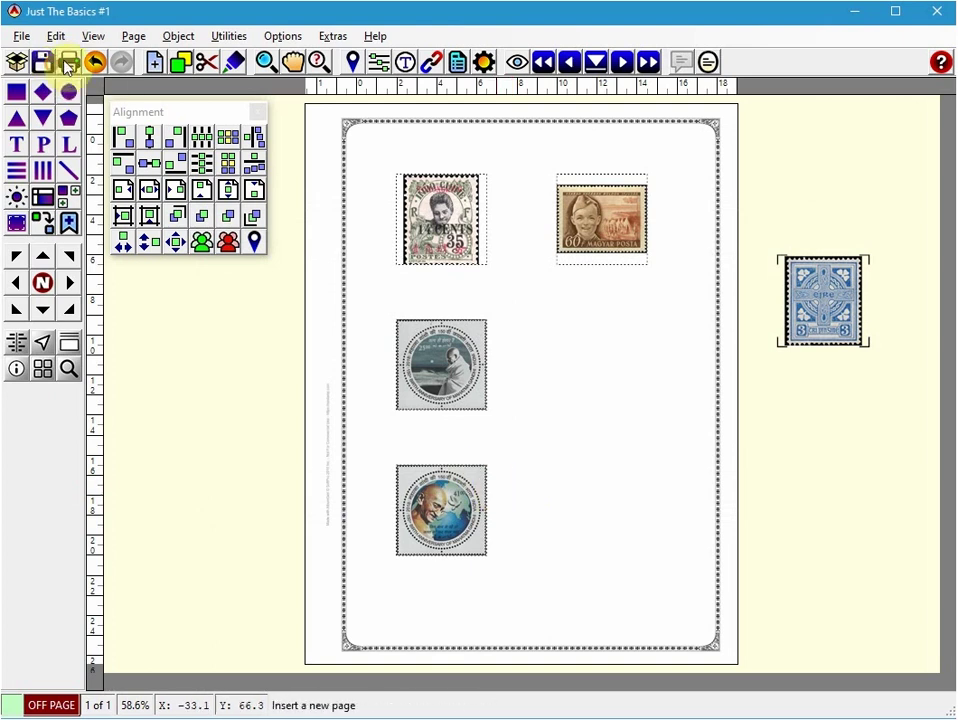
{"action": "left_click", "coordinate": [332, 36]}
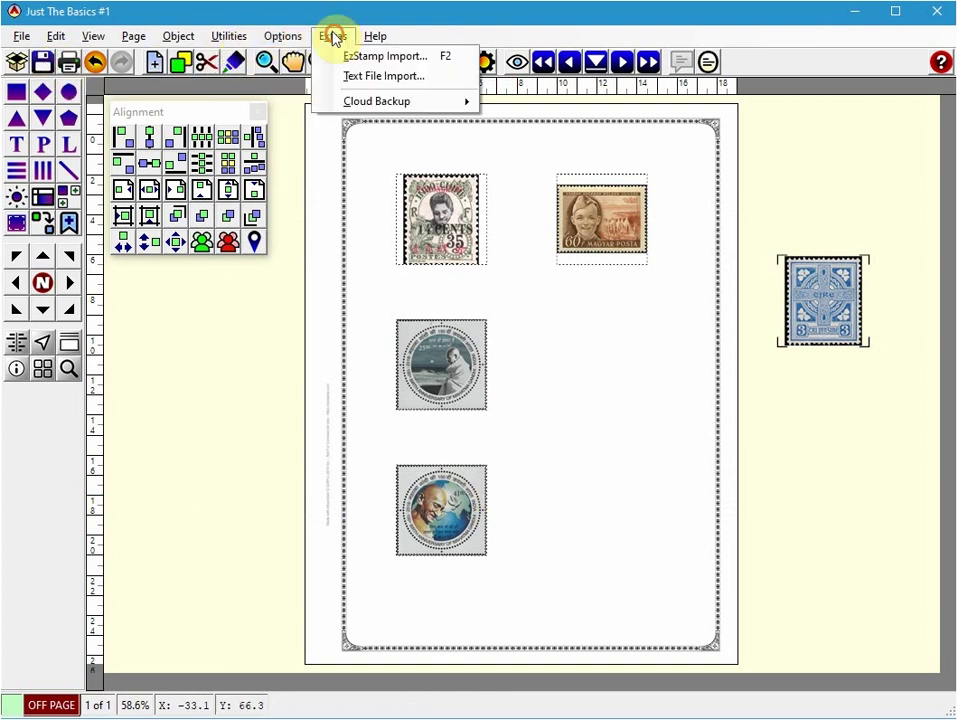
{"action": "left_click", "coordinate": [407, 56]}
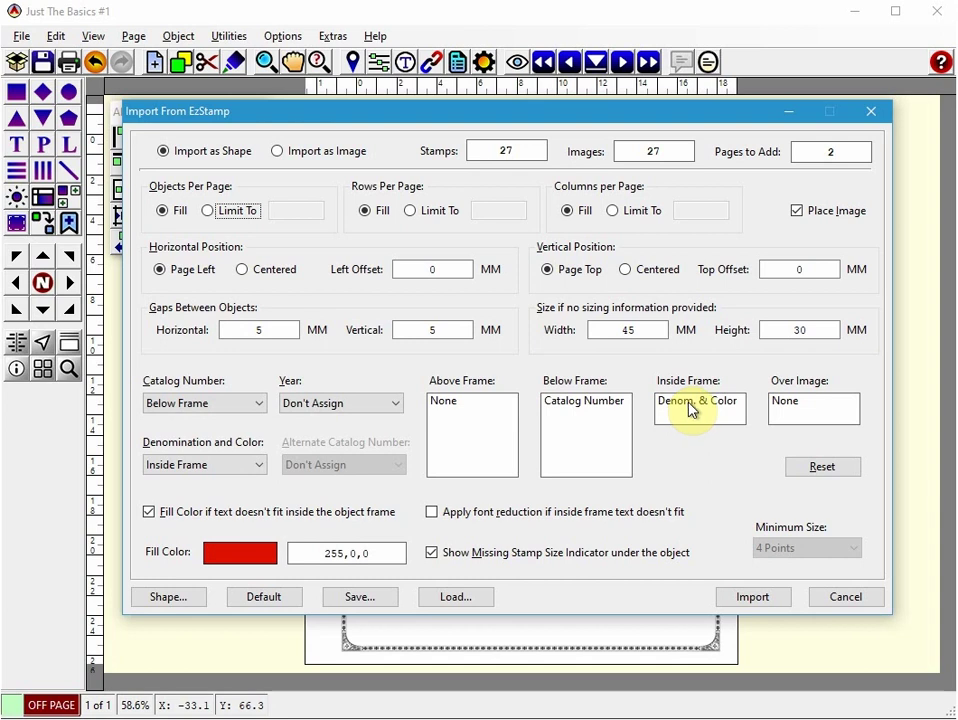
Set the year label position to Above Frame and start the EzStamp import.
{"action": "left_click", "coordinate": [358, 405]}
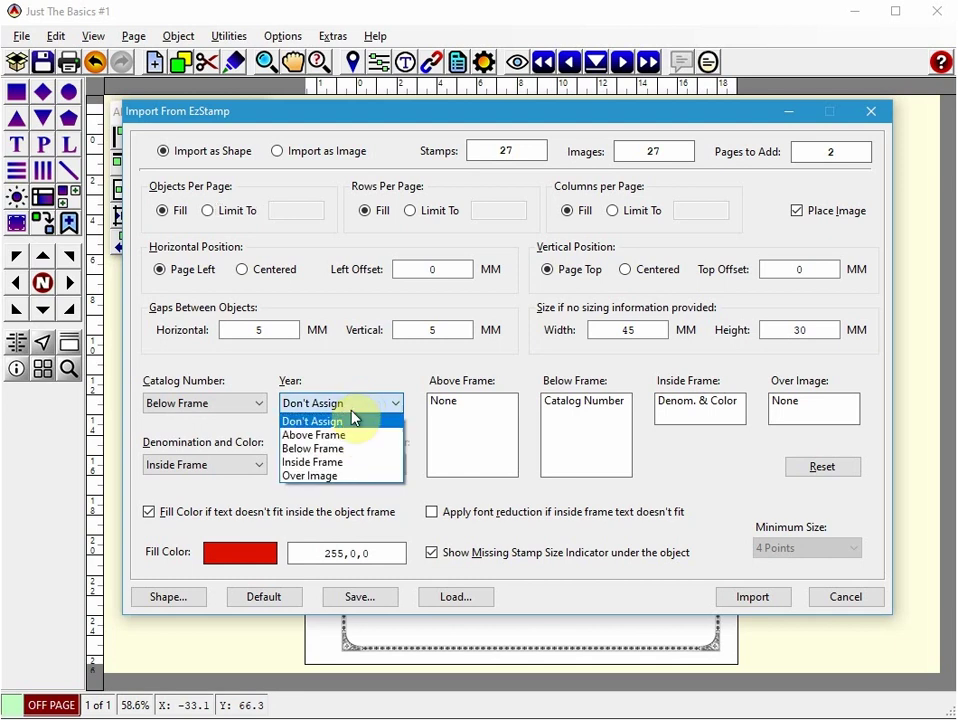
{"action": "left_click", "coordinate": [330, 436]}
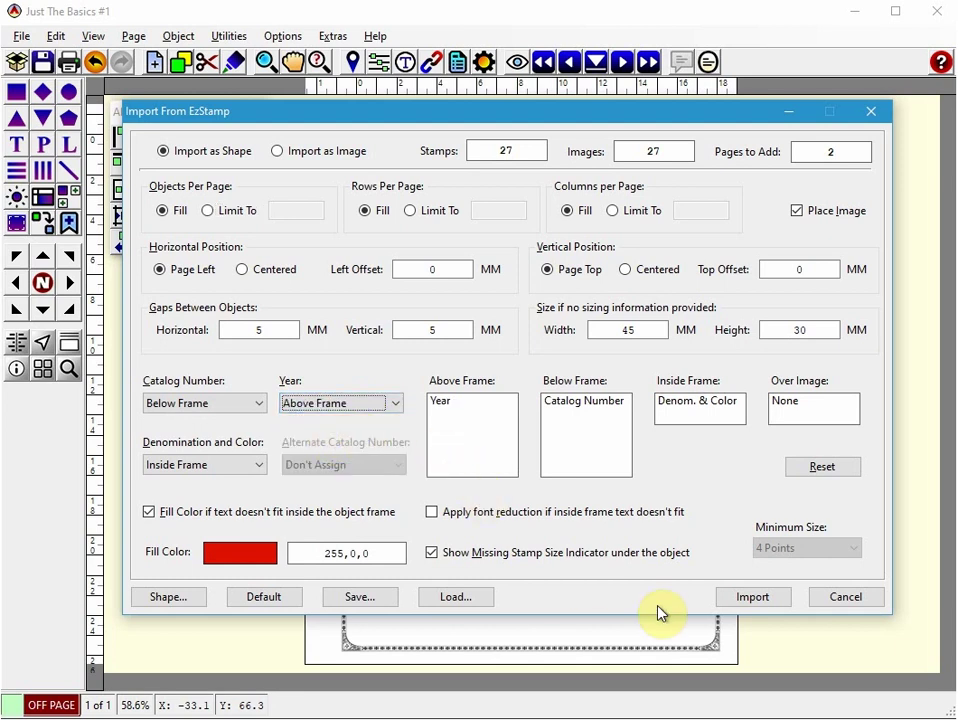
{"action": "left_click", "coordinate": [748, 600]}
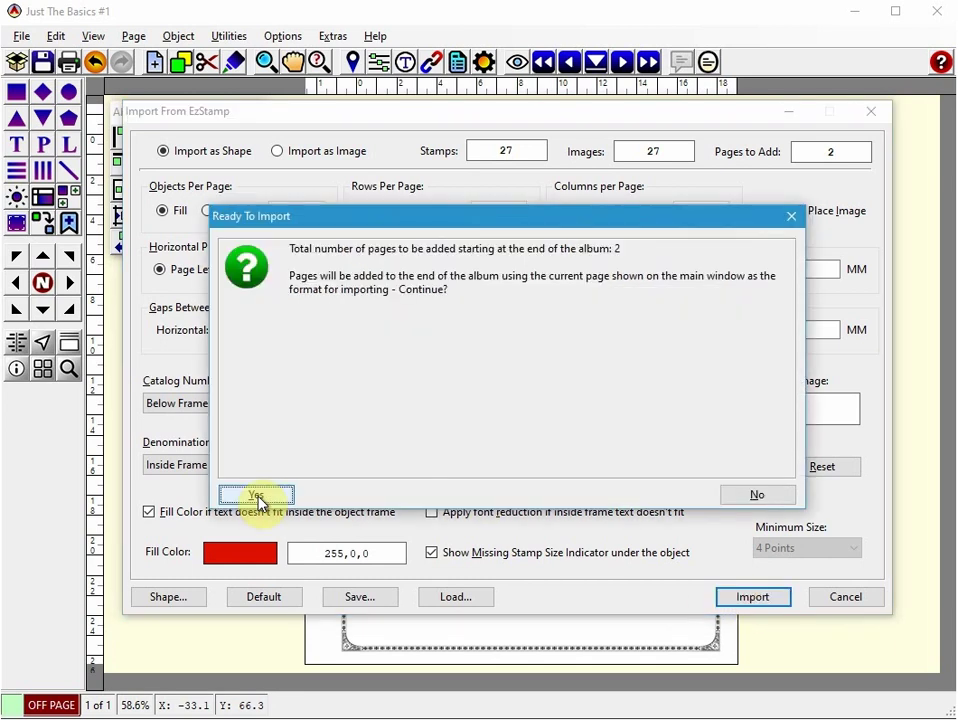
Add the two imported pages at the album end and review them, returning to page 2.
{"action": "left_click", "coordinate": [272, 495]}
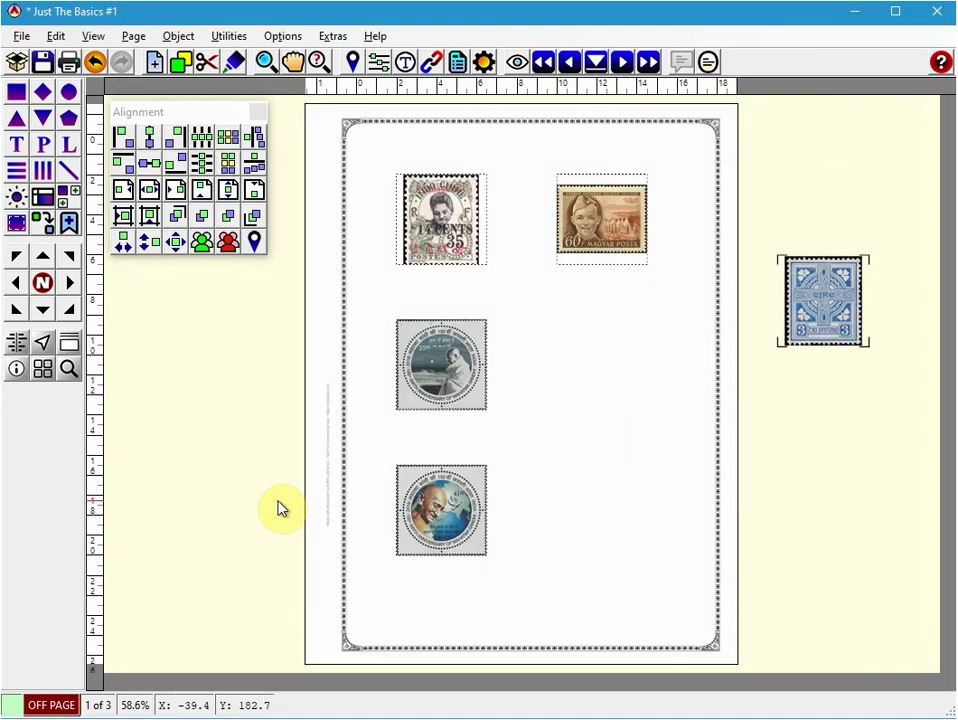
{"action": "left_click", "coordinate": [624, 63]}
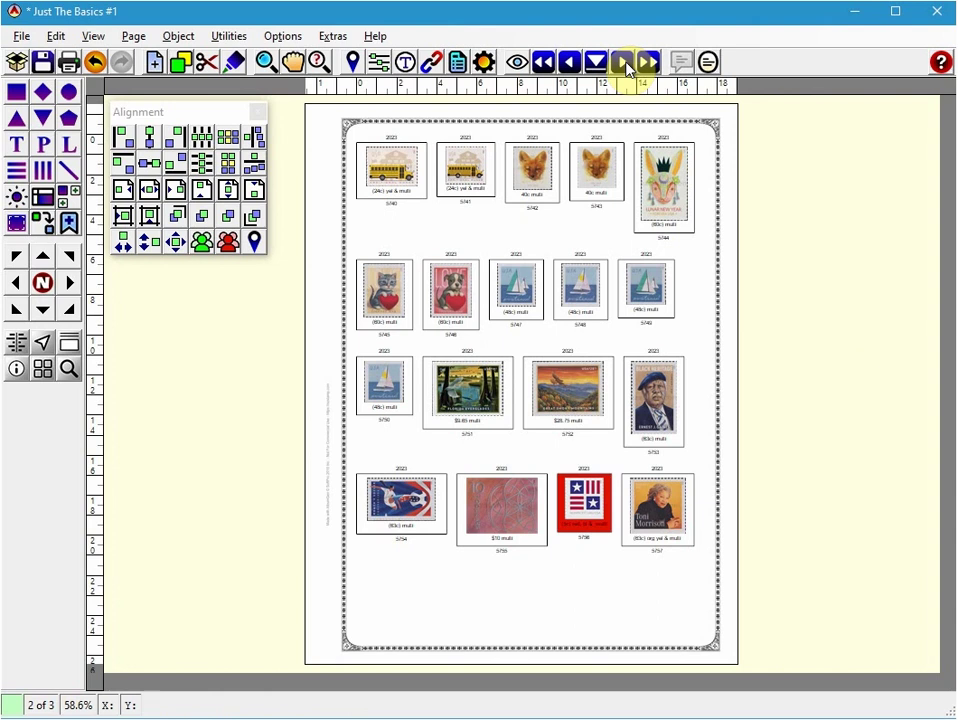
{"action": "left_click", "coordinate": [624, 63]}
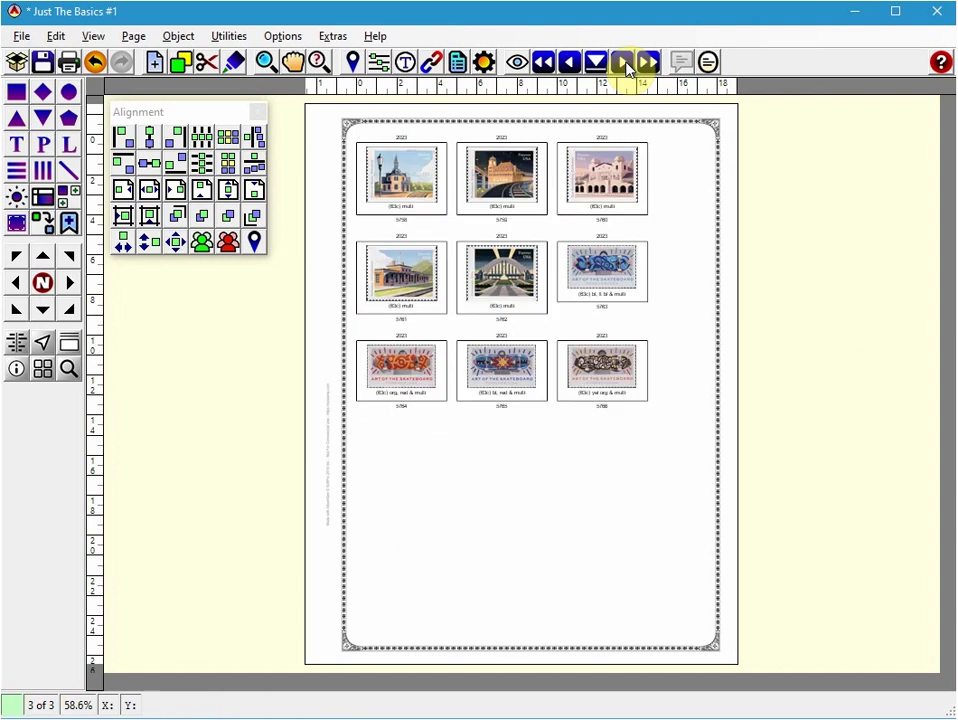
{"action": "left_click", "coordinate": [570, 63]}
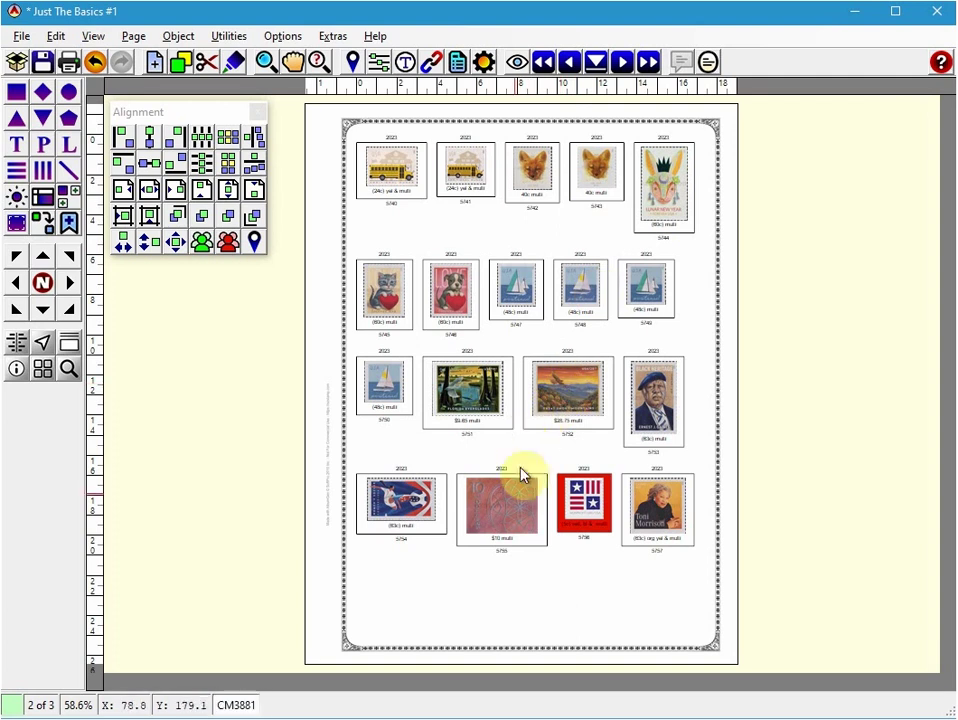
Arrange stamps 5754, 5757 and 5755 in the bottom row, centre flag stamp 5756 below, and save.
{"action": "left_click_drag", "start_coordinate": [507, 500], "coordinate": [830, 352]}
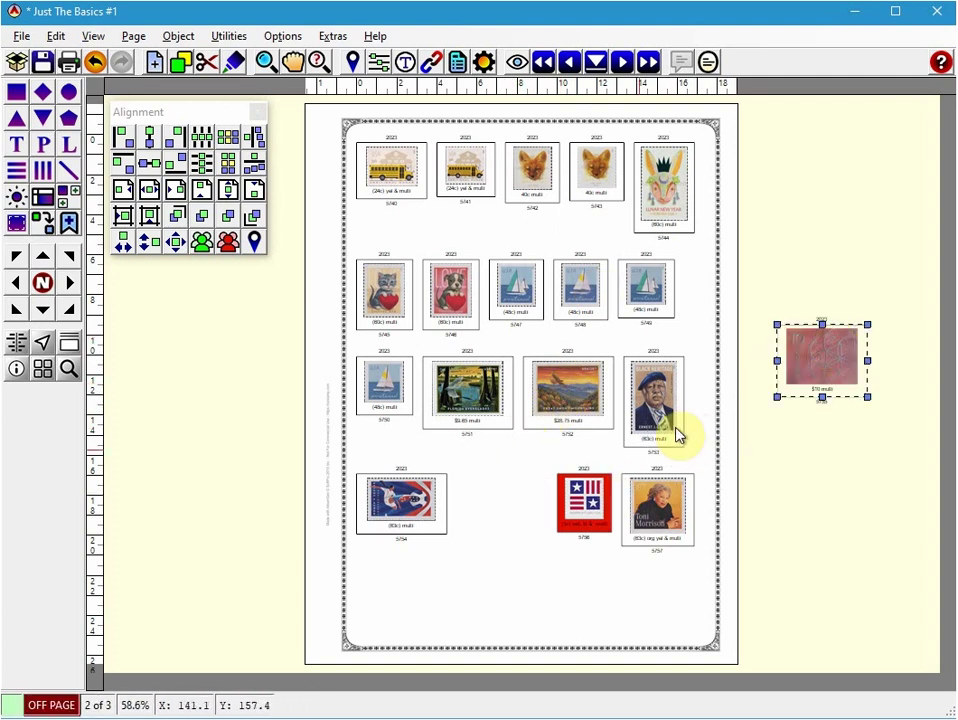
{"action": "left_click_drag", "start_coordinate": [588, 497], "coordinate": [822, 451]}
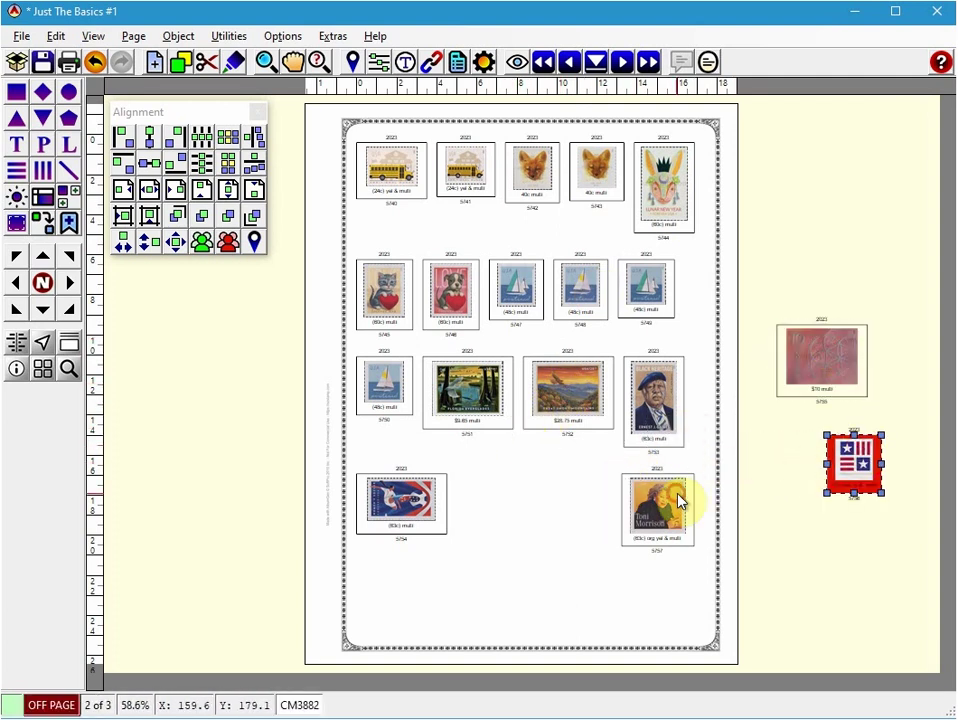
{"action": "left_click_drag", "start_coordinate": [680, 498], "coordinate": [525, 492]}
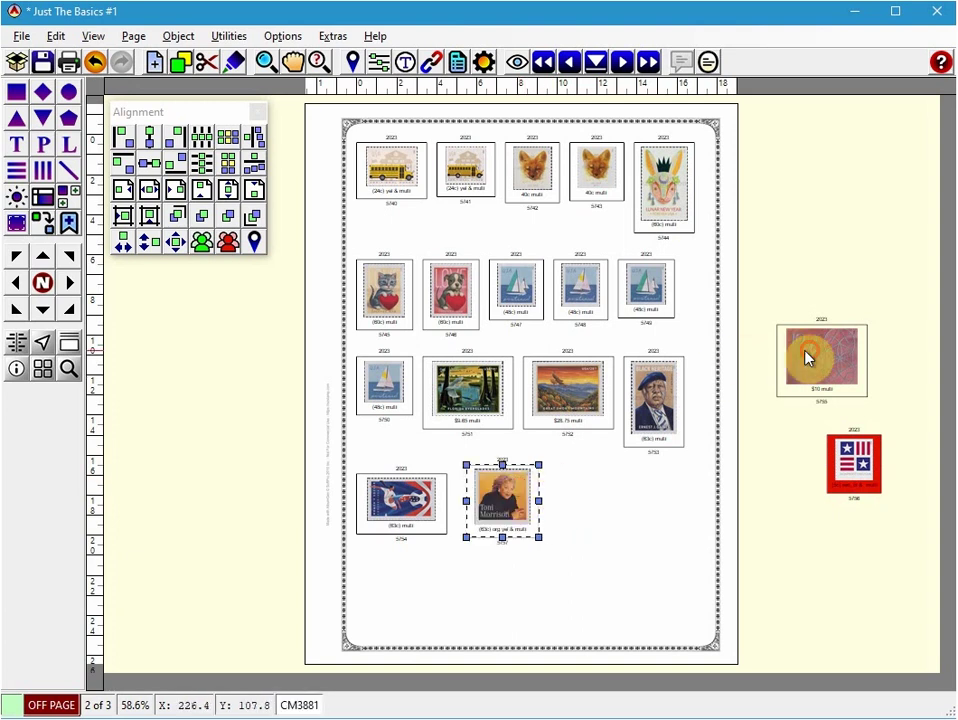
{"action": "left_click_drag", "start_coordinate": [815, 352], "coordinate": [603, 505]}
{"action": "left_click", "coordinate": [853, 465]}
{"action": "left_click_drag", "start_coordinate": [827, 463], "coordinate": [537, 575]}
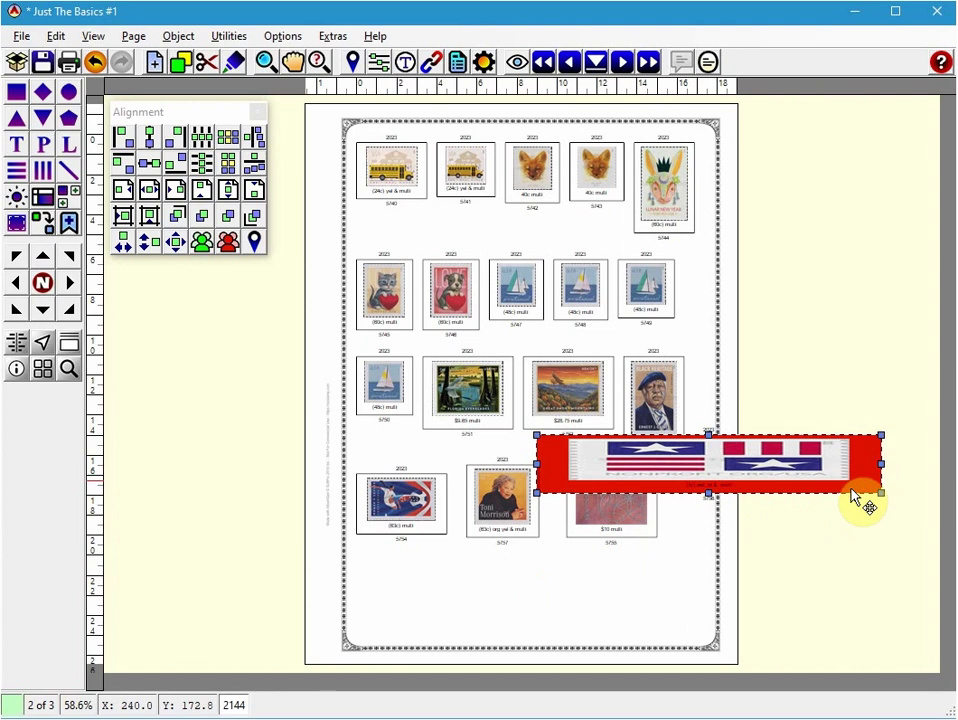
{"action": "key", "text": "ctrl+z"}
{"action": "left_click_drag", "start_coordinate": [830, 475], "coordinate": [523, 601]}
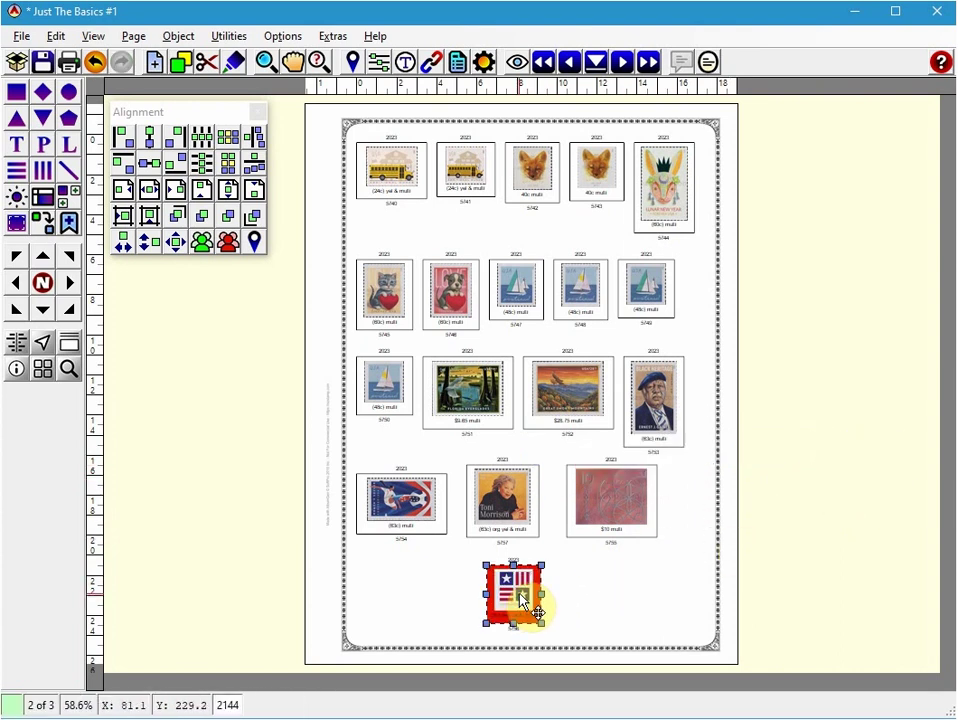
{"action": "key", "text": "ctrl+s"}
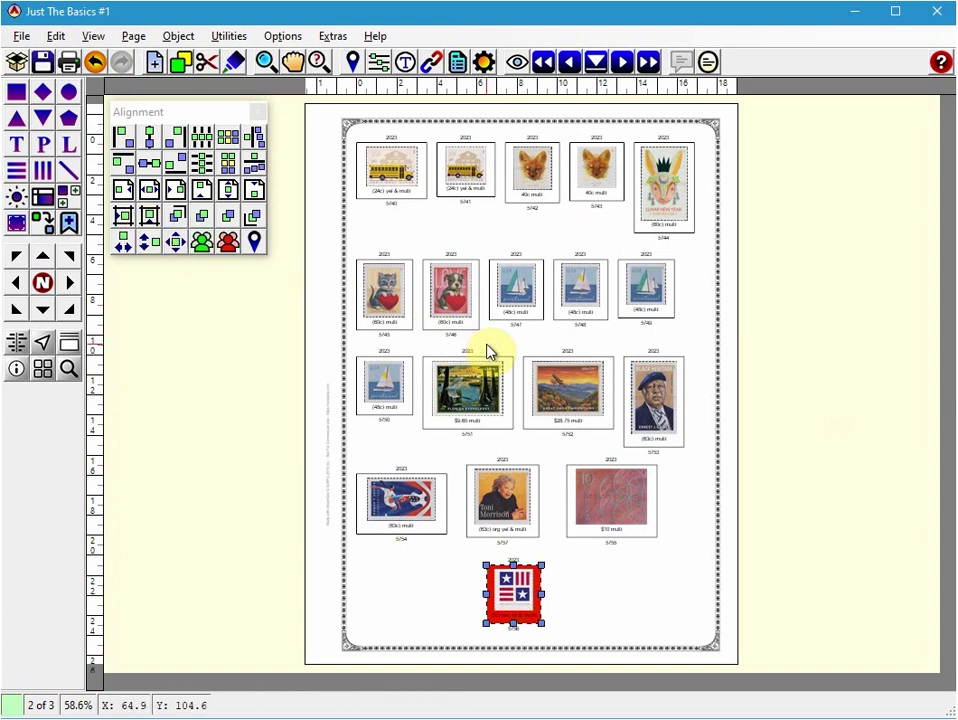
{"action": "key", "text": "ctrl+i"}
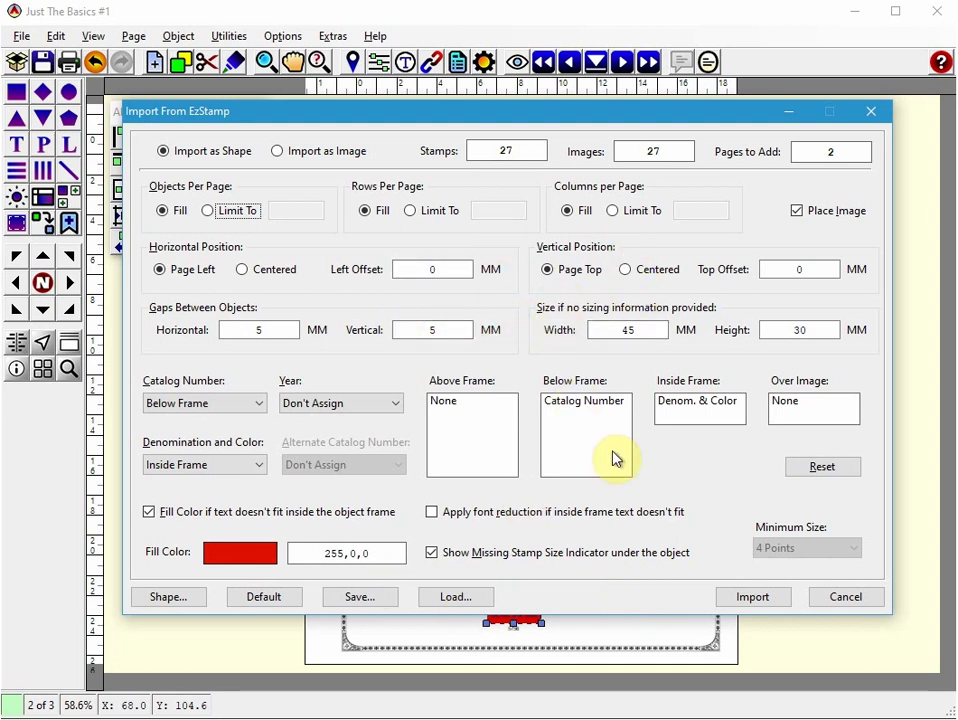
{"action": "key", "text": "Escape"}
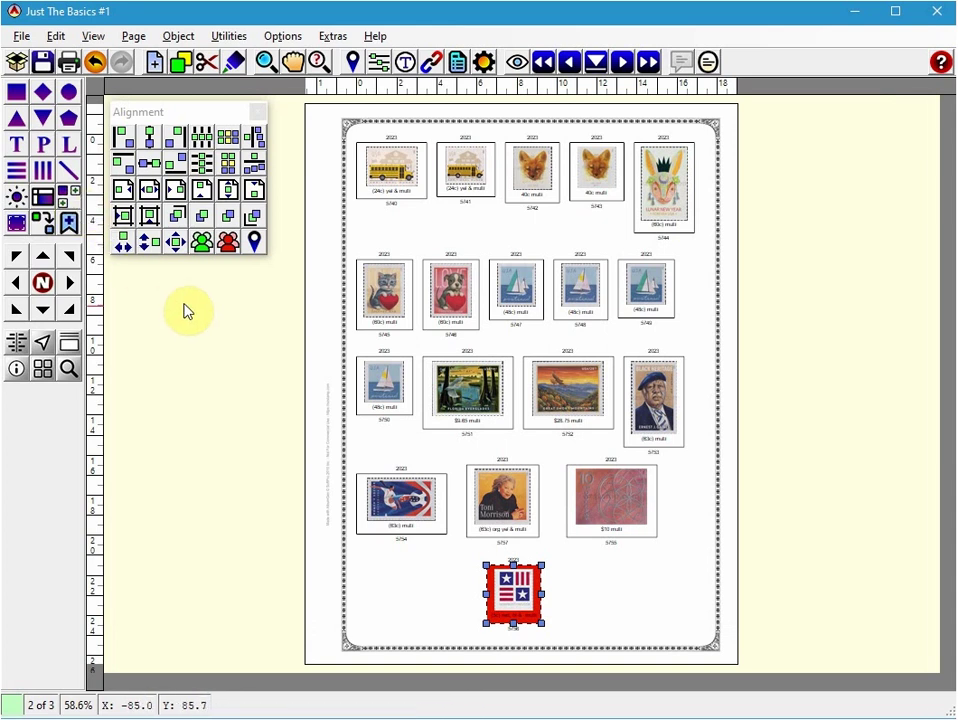
Close the Just The Basics #1 album, then bring up the Cloud File Backup window from Extras.
{"action": "left_click", "coordinate": [23, 38]}
{"action": "left_click", "coordinate": [50, 135]}
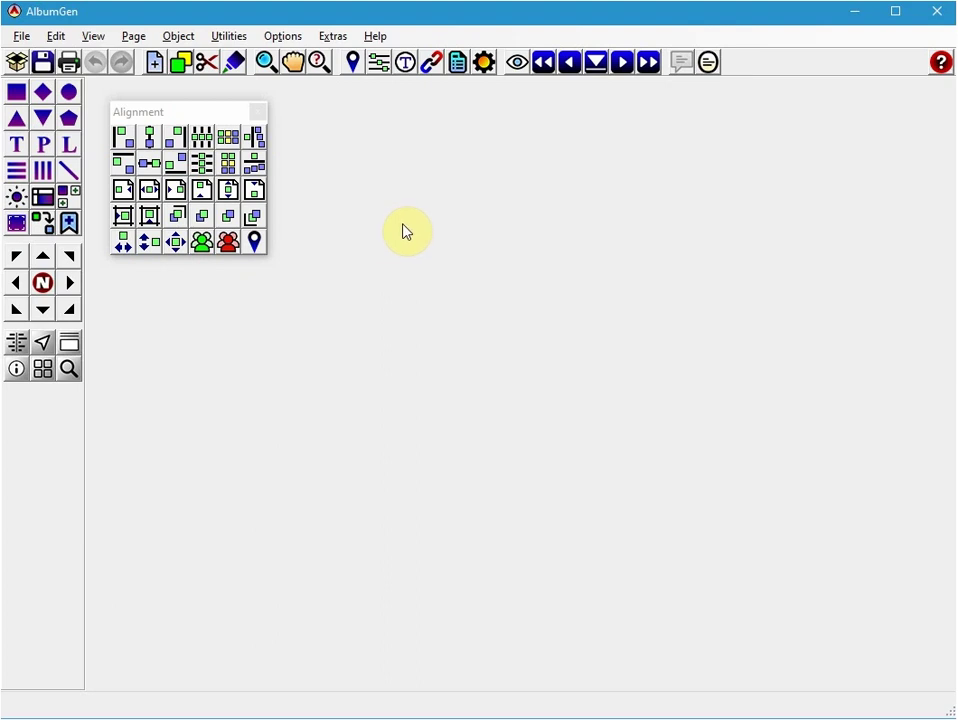
{"action": "left_click", "coordinate": [335, 36]}
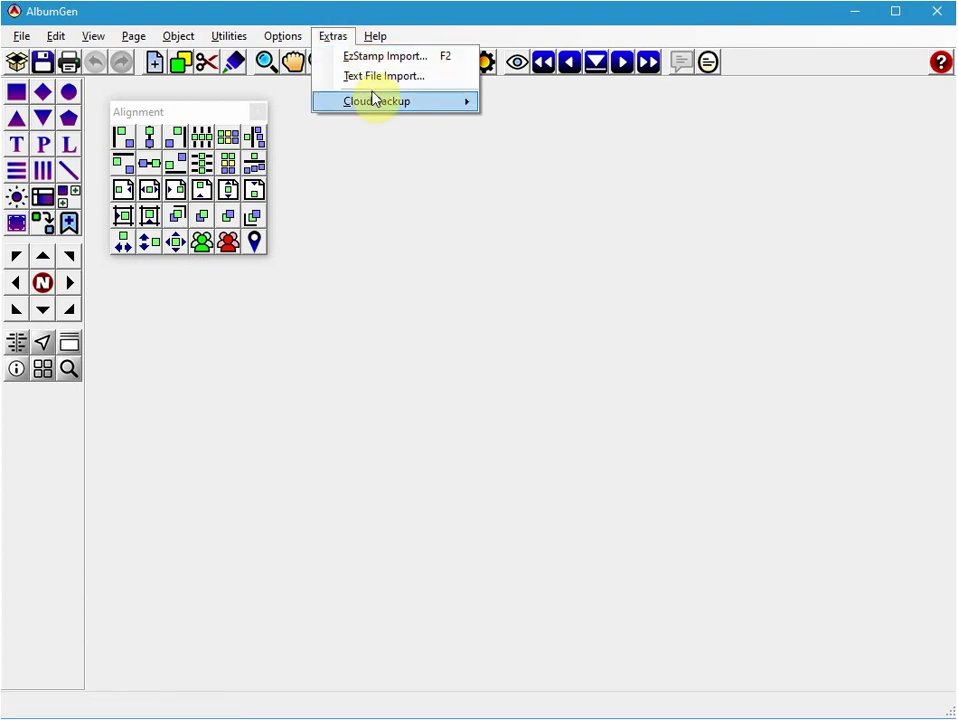
{"action": "mouse_move", "coordinate": [374, 98]}
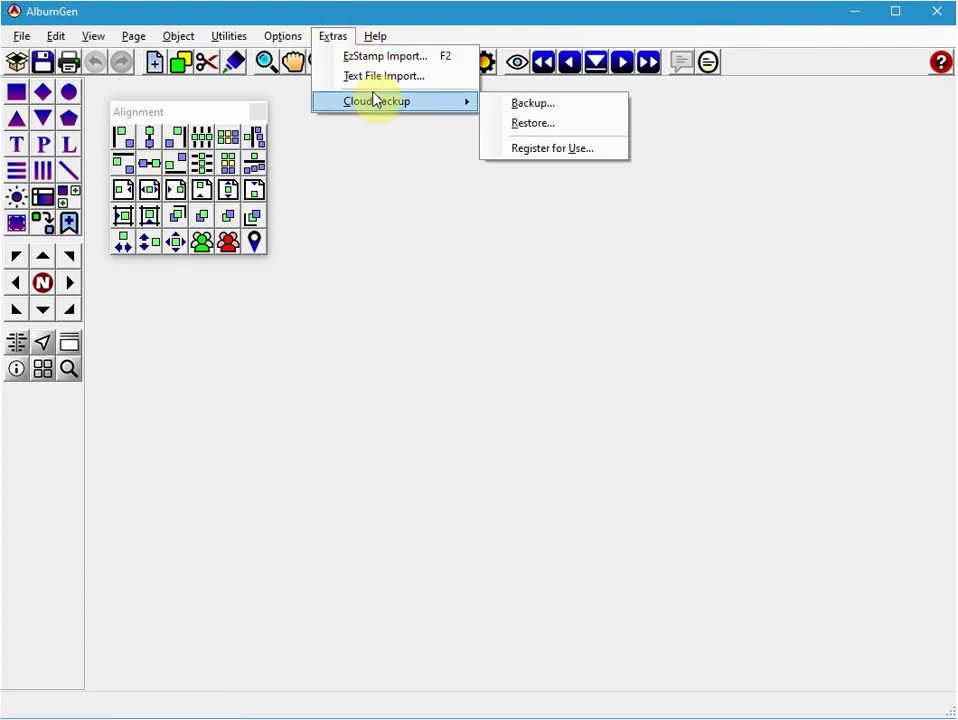
{"action": "left_click", "coordinate": [532, 106]}
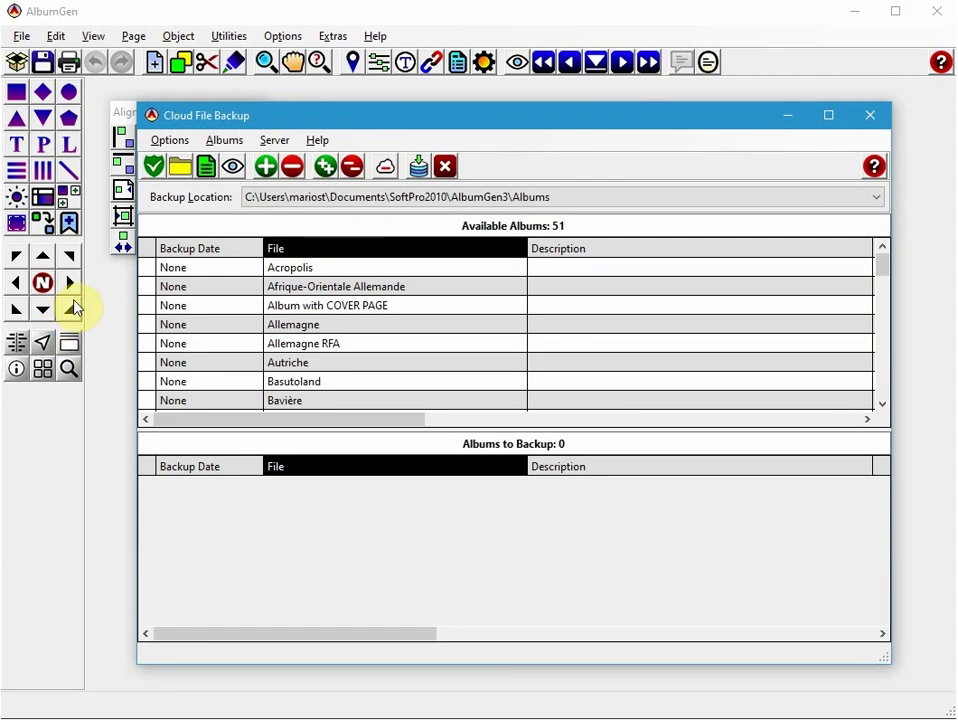
Dismiss the Cloud File Backup window, returning to the empty workspace.
{"action": "left_click", "coordinate": [445, 166]}
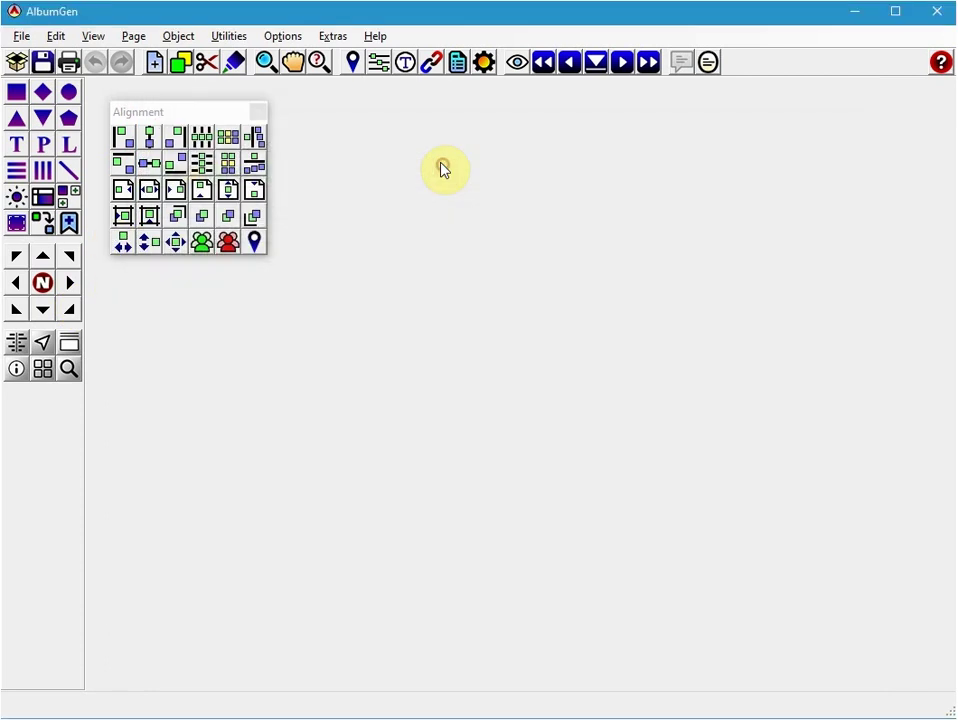
{"action": "left_click", "coordinate": [72, 370]}
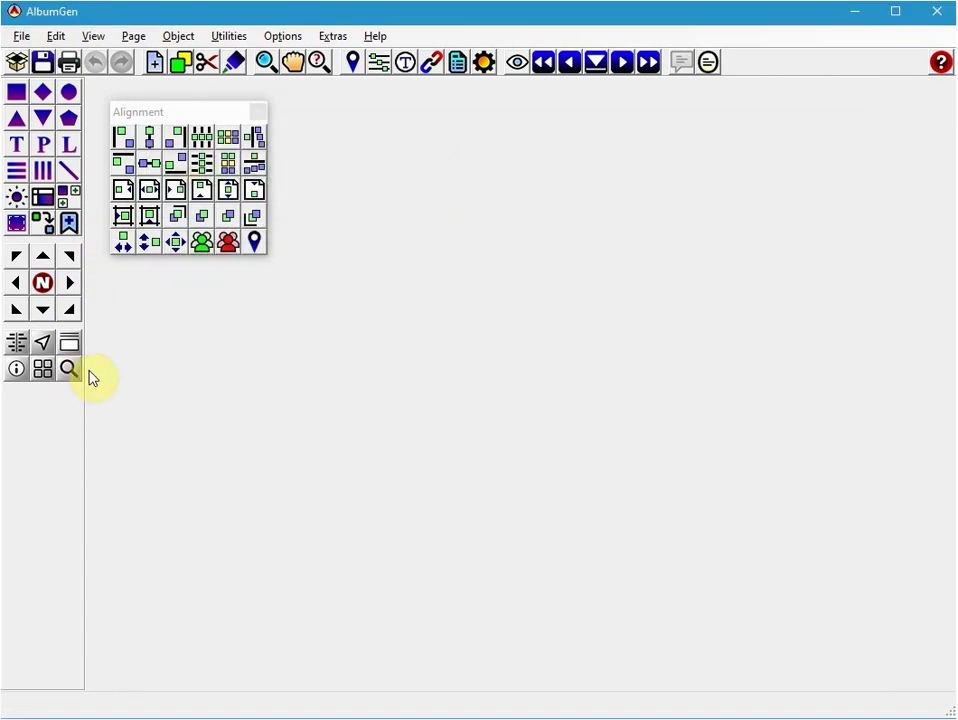